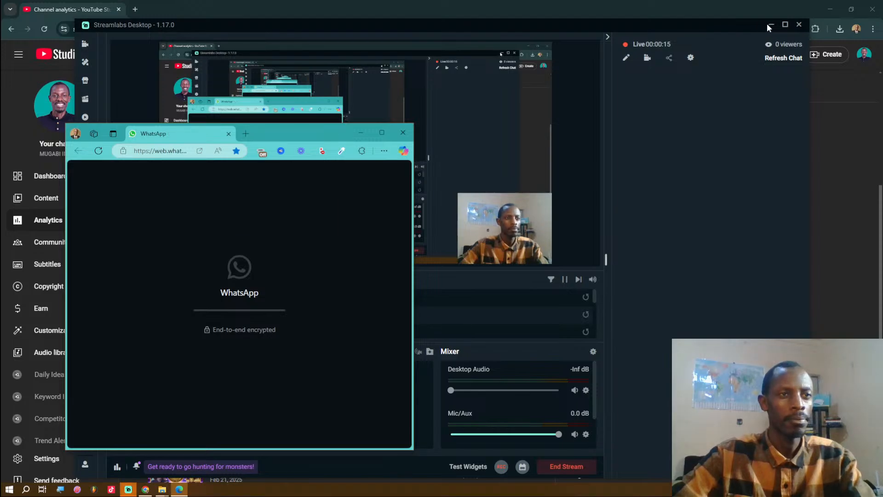
Step: Minimise the Streamlabs Desktop window and load capcut.com in a new browser tab
{"action": "left_click", "coordinate": [767, 28]}
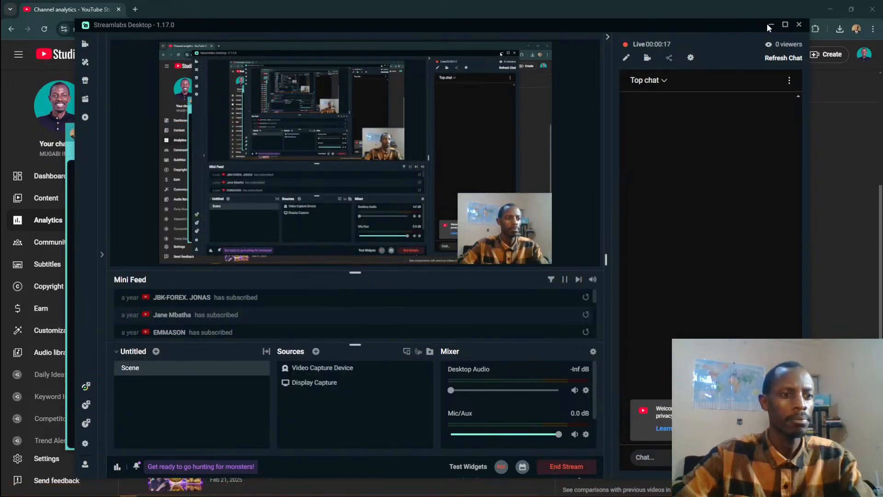
{"action": "left_click", "coordinate": [769, 25]}
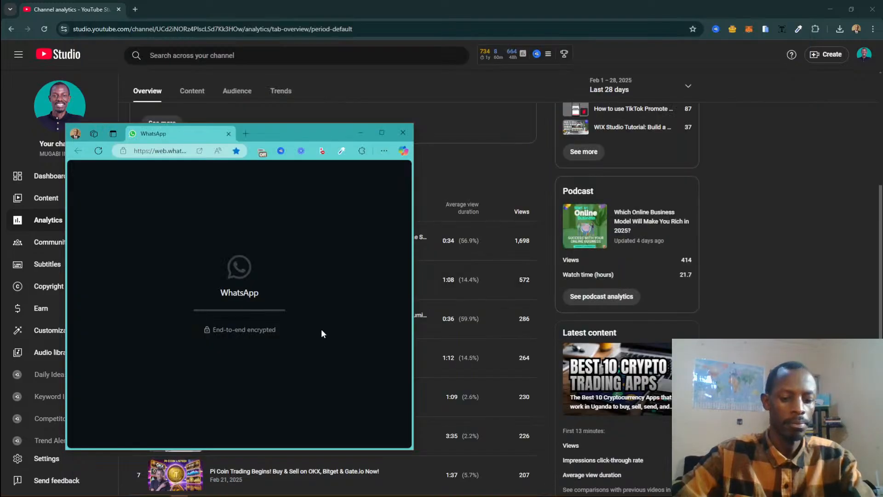
{"action": "left_click", "coordinate": [135, 10]}
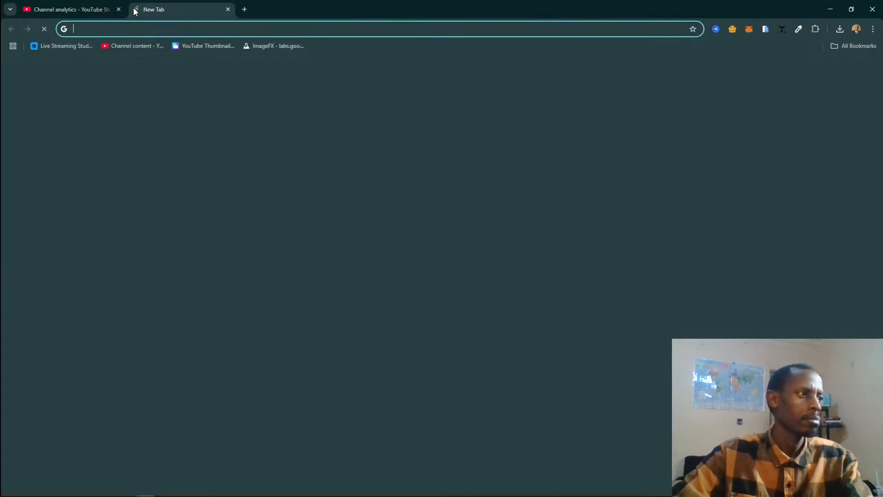
{"action": "type", "text": "capcut.com"}
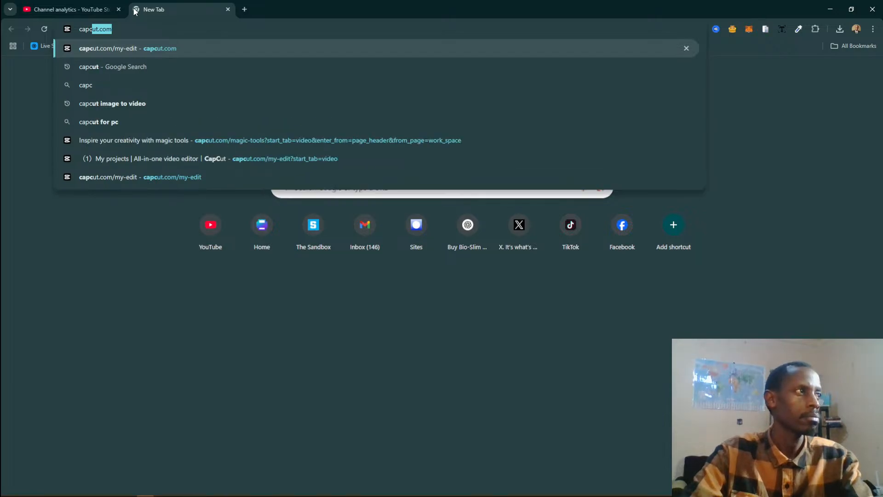
{"action": "key", "text": "Return"}
Step: Bring up the WhatsApp browser window and close it
{"action": "mouse_move", "coordinate": [113, 484]}
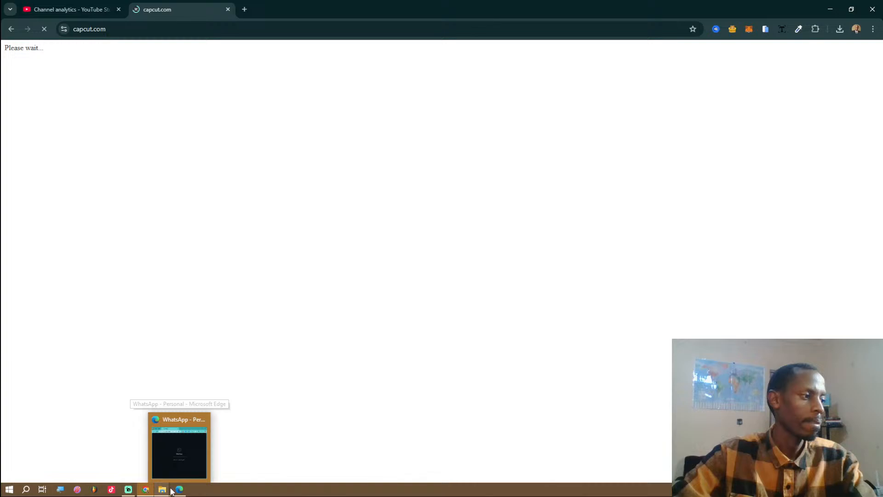
{"action": "mouse_move", "coordinate": [167, 491]}
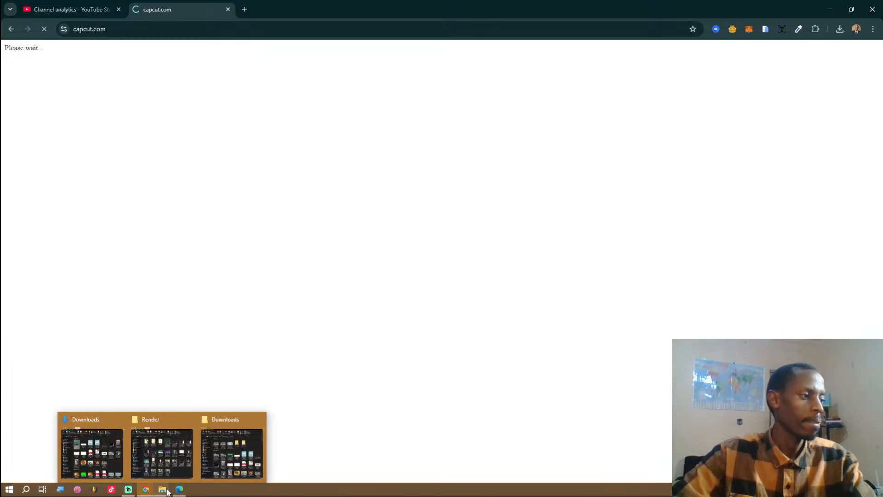
{"action": "left_click", "coordinate": [178, 489]}
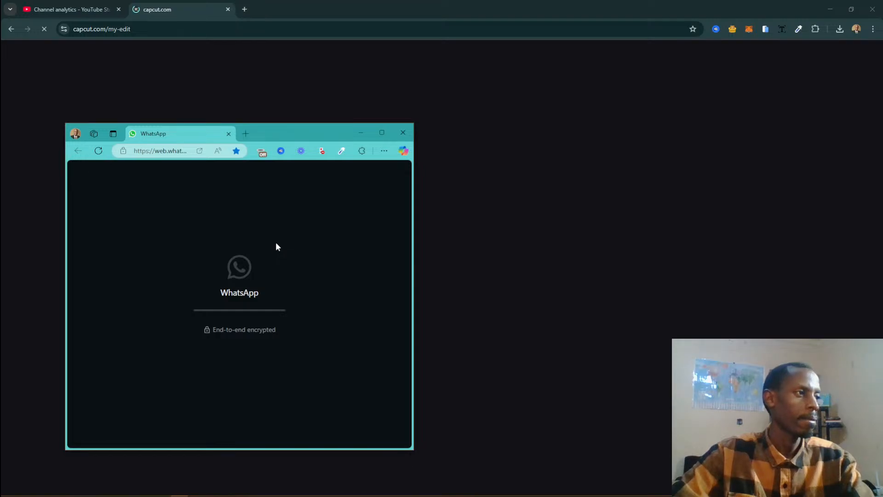
{"action": "left_click", "coordinate": [402, 132]}
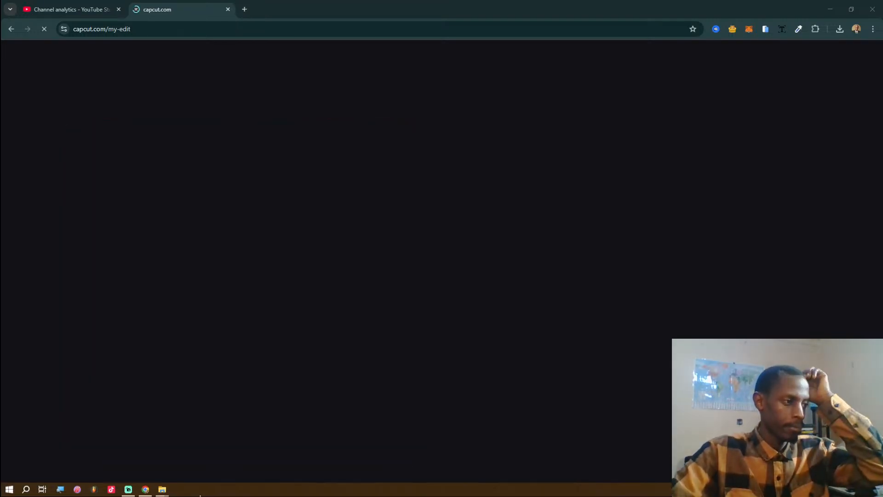
Step: View the video clip in New folder (3) of the Downloads folder, and minimise the file window
{"action": "mouse_move", "coordinate": [166, 489]}
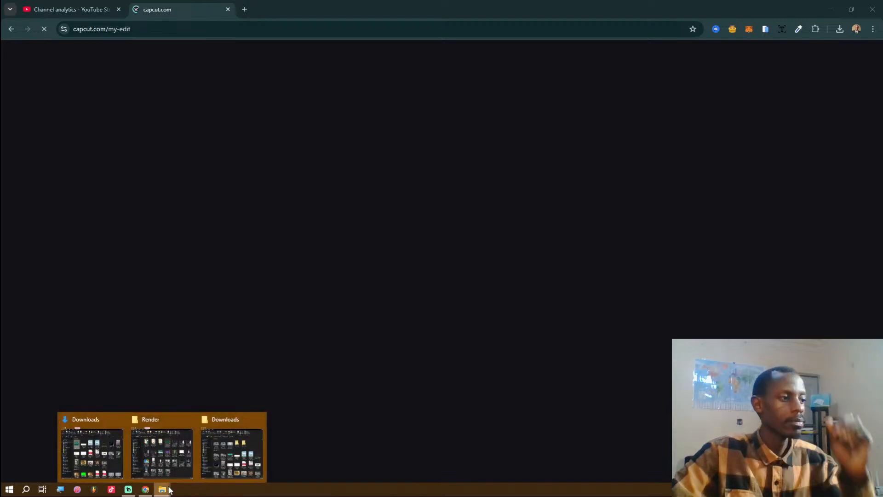
{"action": "left_click", "coordinate": [218, 434]}
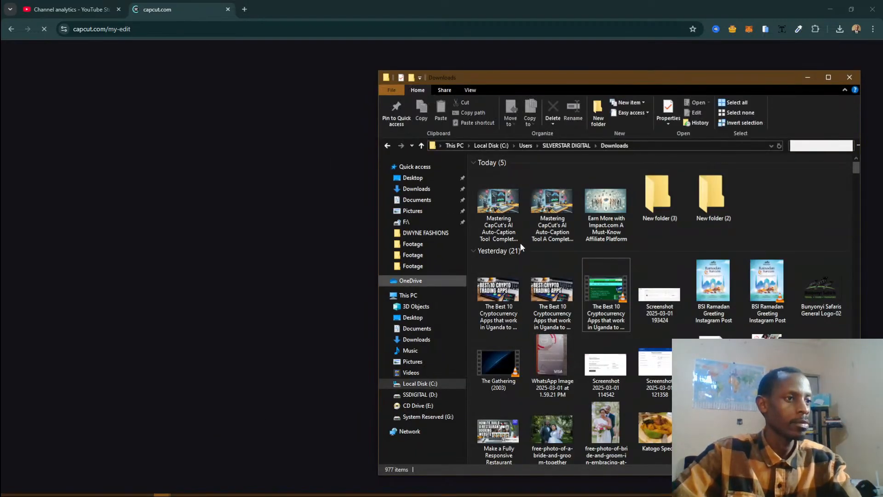
{"action": "double_click", "coordinate": [655, 208]}
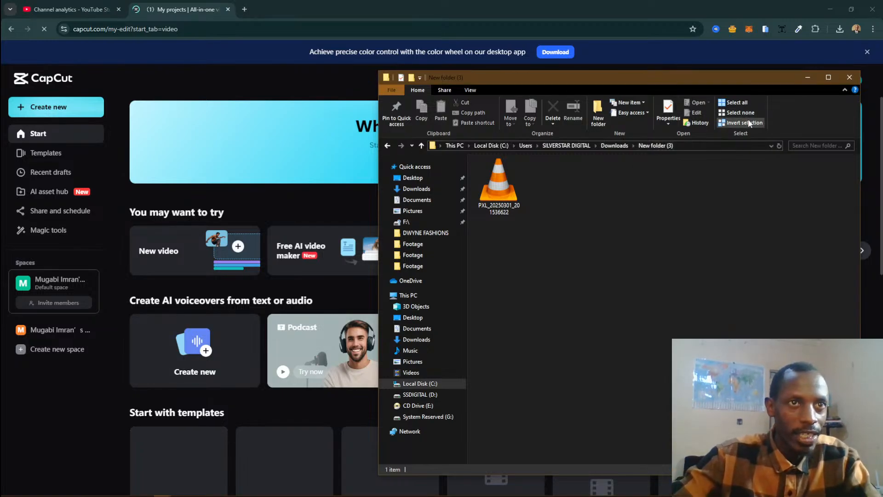
{"action": "left_click", "coordinate": [807, 77]}
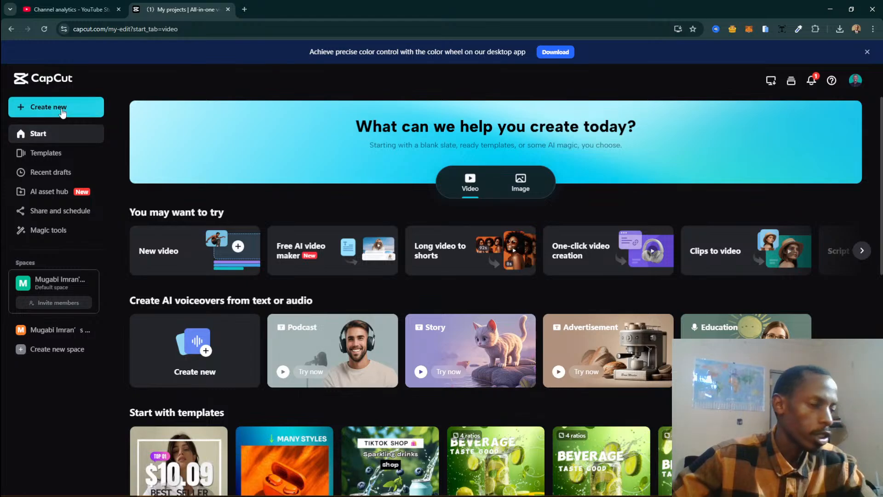
{"action": "left_click", "coordinate": [62, 110]}
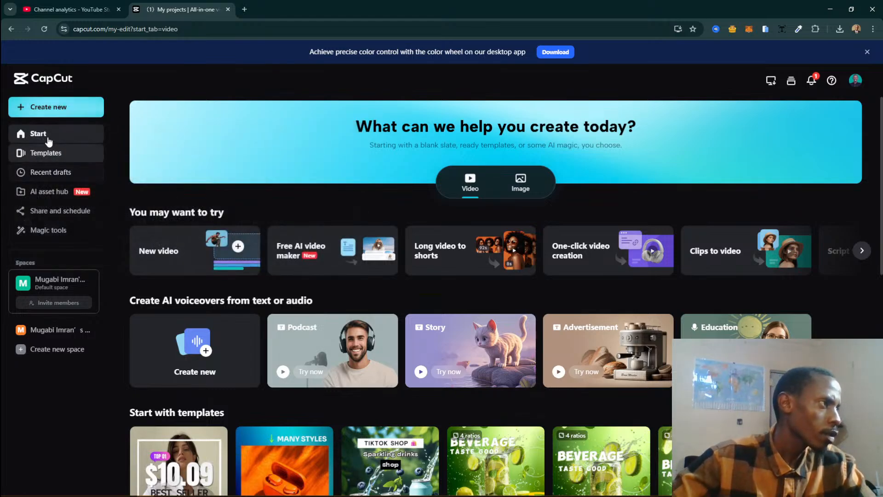
{"action": "mouse_move", "coordinate": [54, 111]}
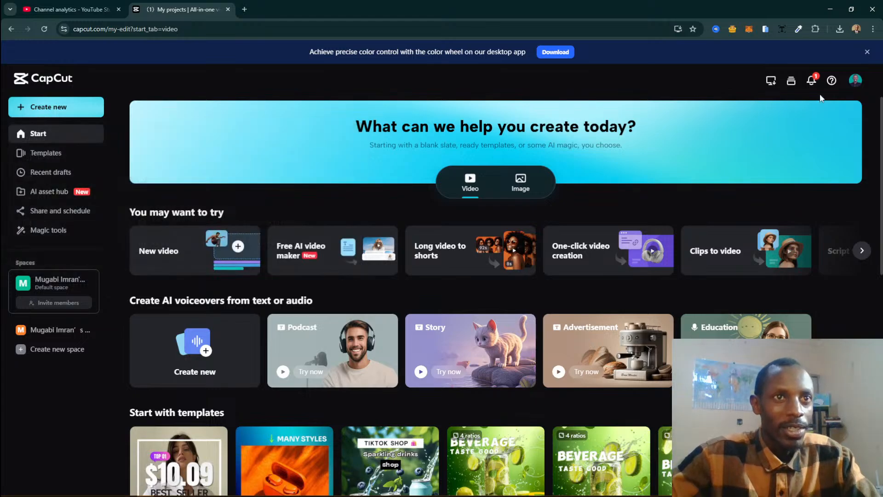
Step: Load capcut.com in a new Incognito window and choose to try CapCut Online from the landing page
{"action": "left_click", "coordinate": [873, 29]}
{"action": "left_click", "coordinate": [812, 74]}
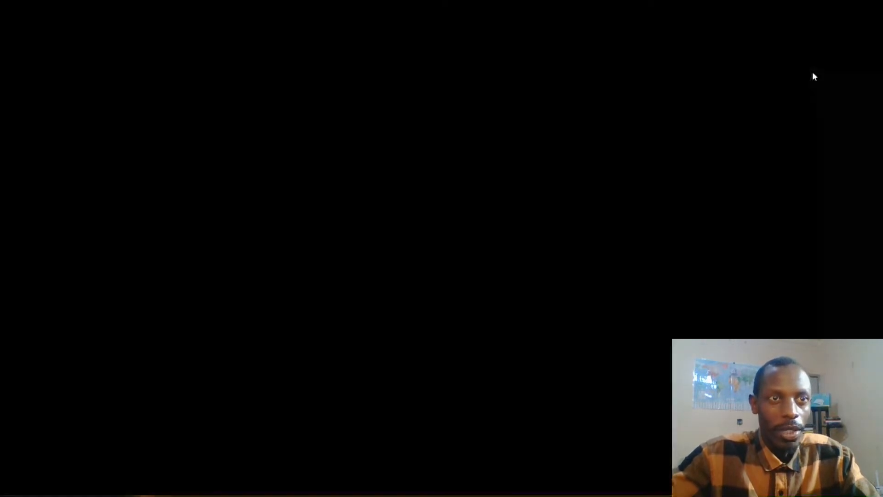
{"action": "type", "text": "cap"}
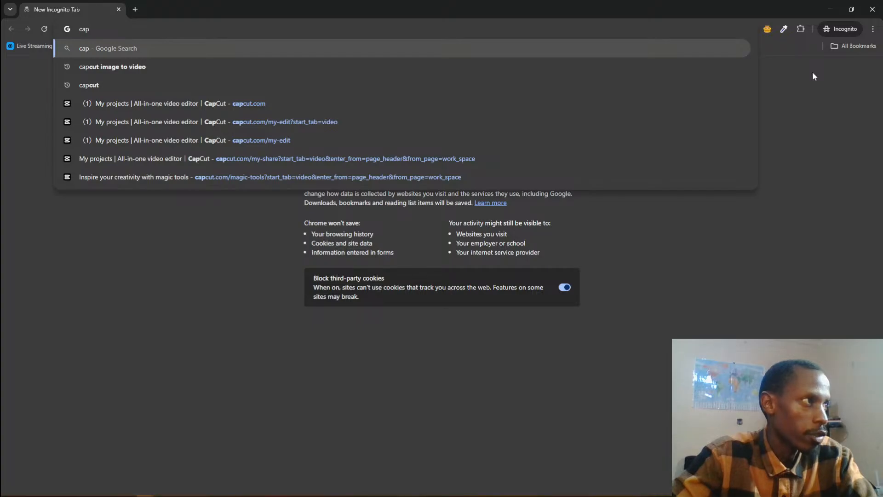
{"action": "type", "text": "c"}
{"action": "key", "text": "Return"}
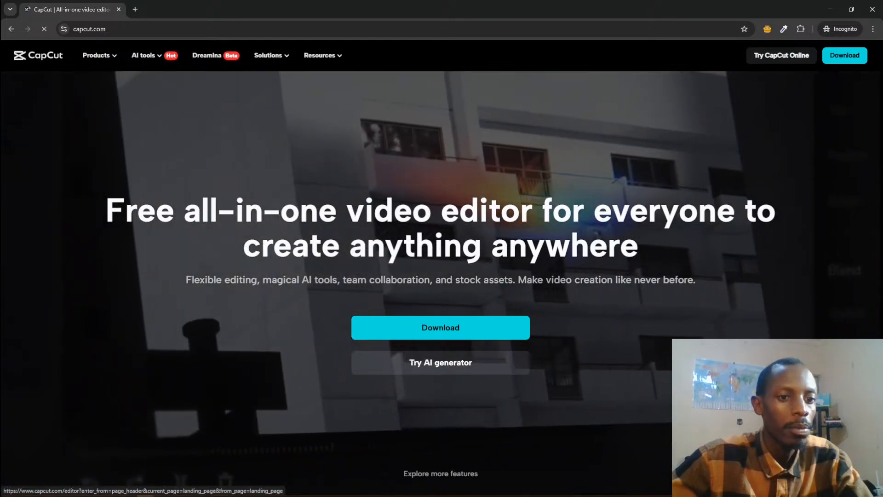
{"action": "left_click", "coordinate": [780, 57]}
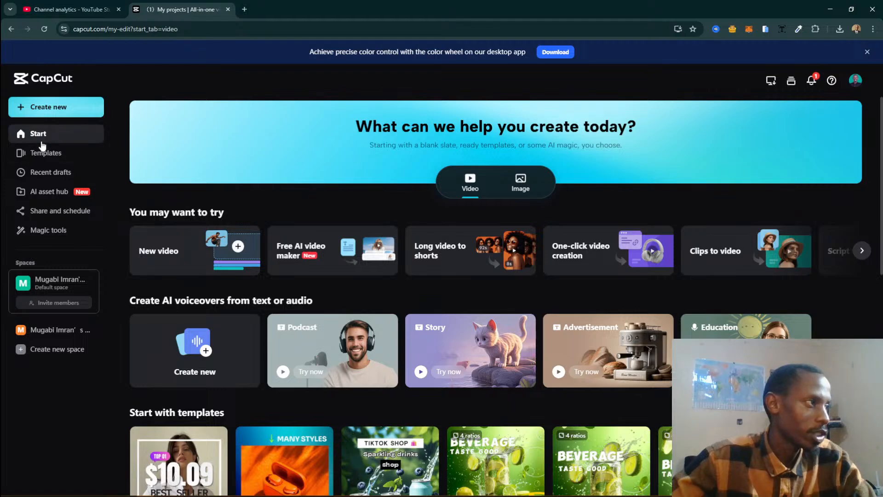
Step: Open the template library and preview the video templates, including the women's clothing one
{"action": "left_click", "coordinate": [48, 107]}
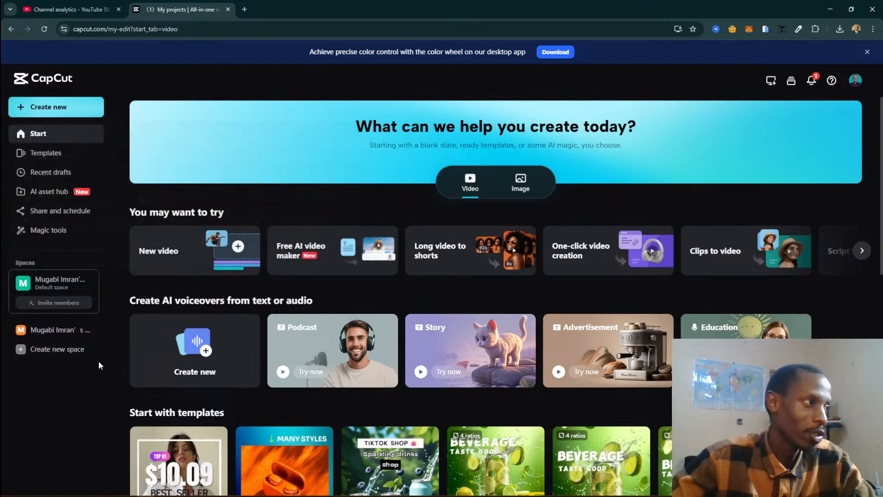
{"action": "left_click", "coordinate": [57, 158]}
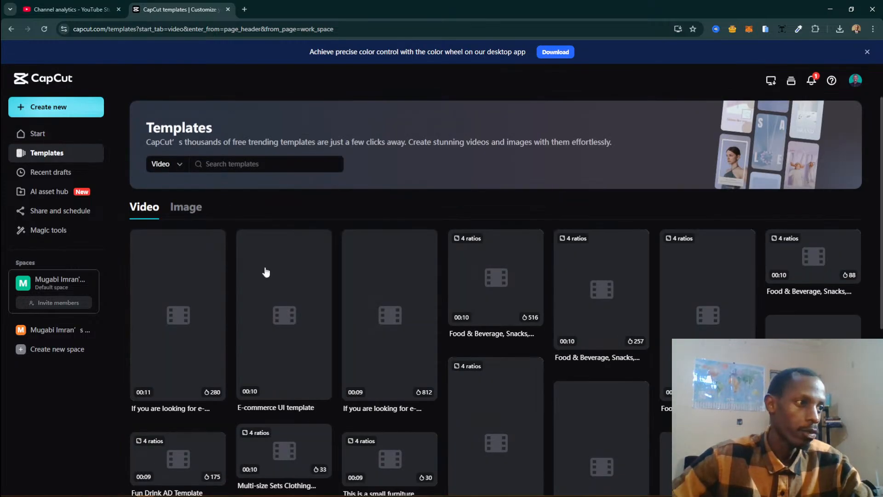
{"action": "mouse_move", "coordinate": [620, 303]}
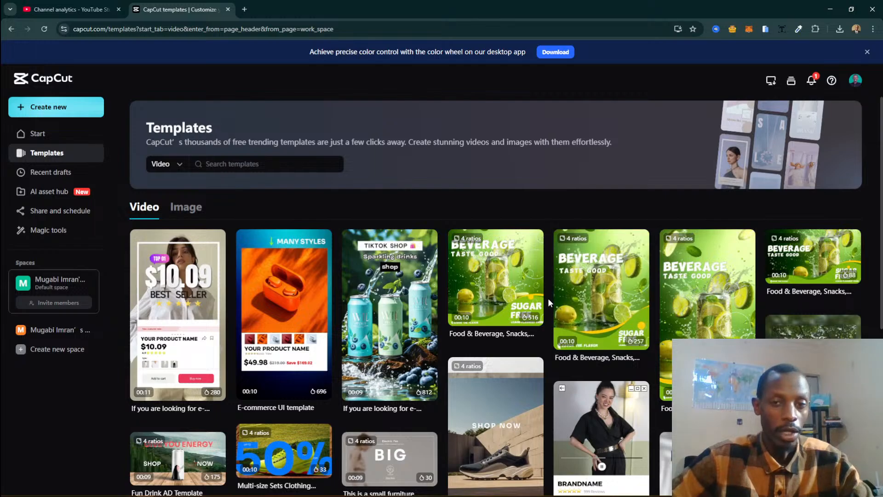
{"action": "scroll", "coordinate": [488, 307], "scroll_direction": "down", "scroll_amount": 5}
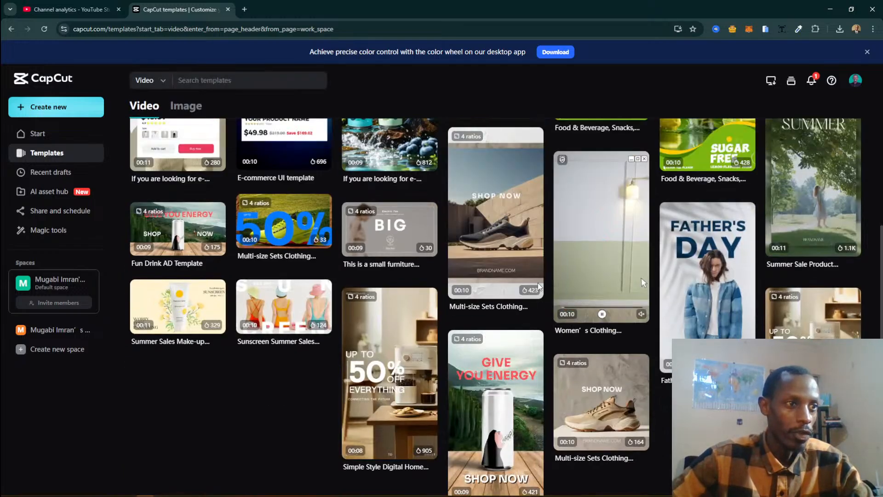
{"action": "mouse_move", "coordinate": [593, 274]}
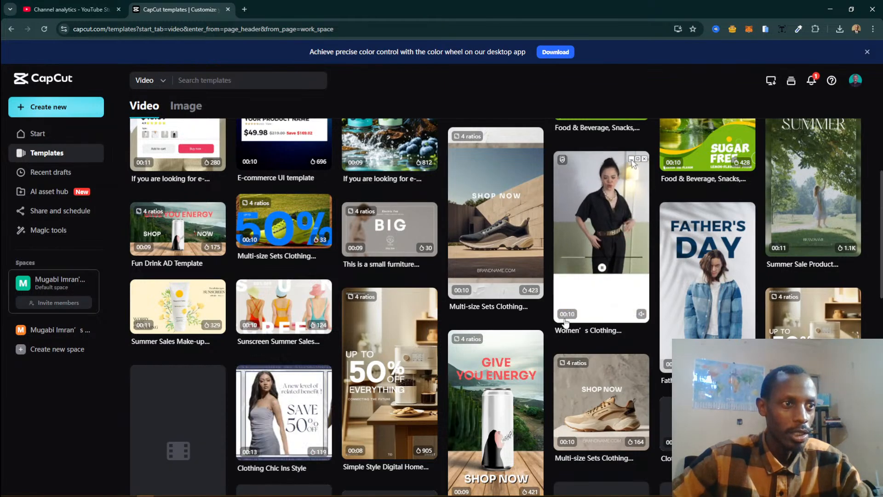
Step: Open the "Women's Clothing Promotion Ads In 1 Clip" template and use it in the video editor
{"action": "scroll", "coordinate": [565, 269], "scroll_direction": "down", "scroll_amount": 2}
{"action": "left_click", "coordinate": [604, 200]}
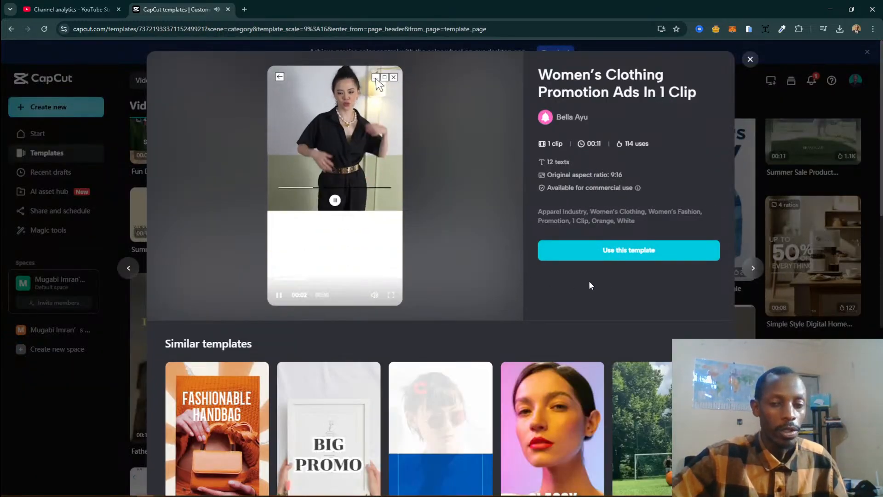
{"action": "scroll", "coordinate": [420, 275], "scroll_direction": "down", "scroll_amount": 2}
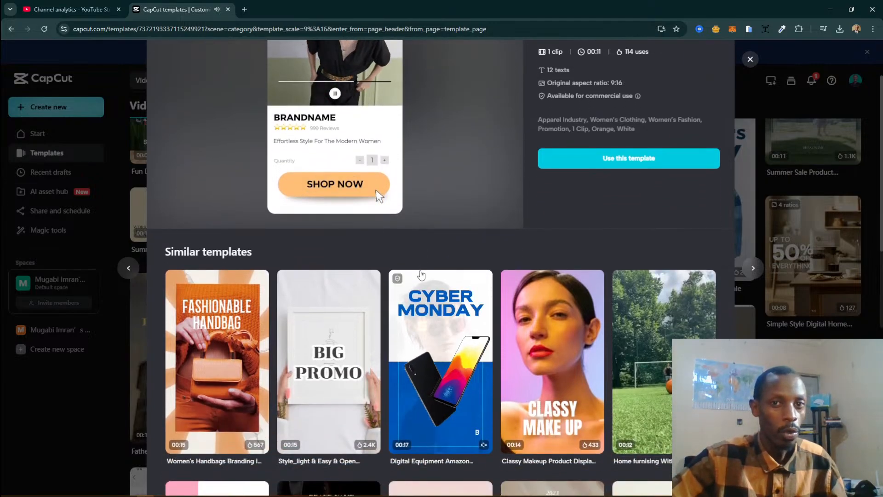
{"action": "scroll", "coordinate": [419, 235], "scroll_direction": "up", "scroll_amount": 2}
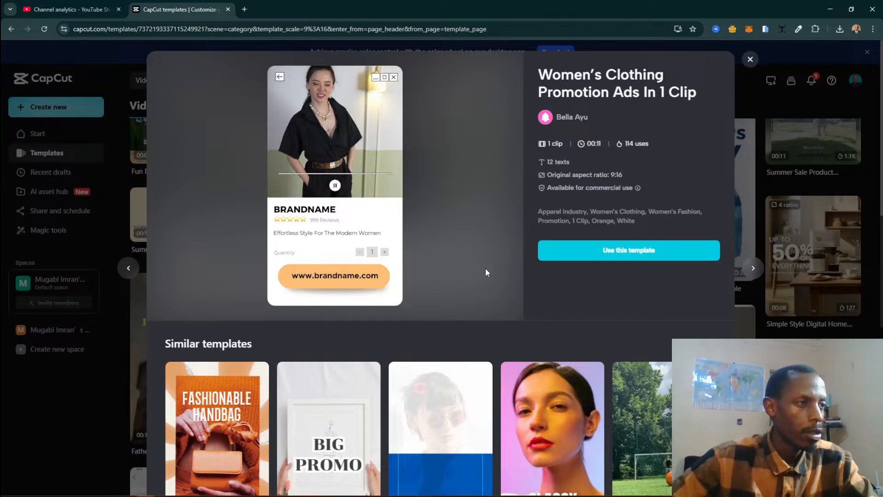
{"action": "left_click", "coordinate": [619, 252]}
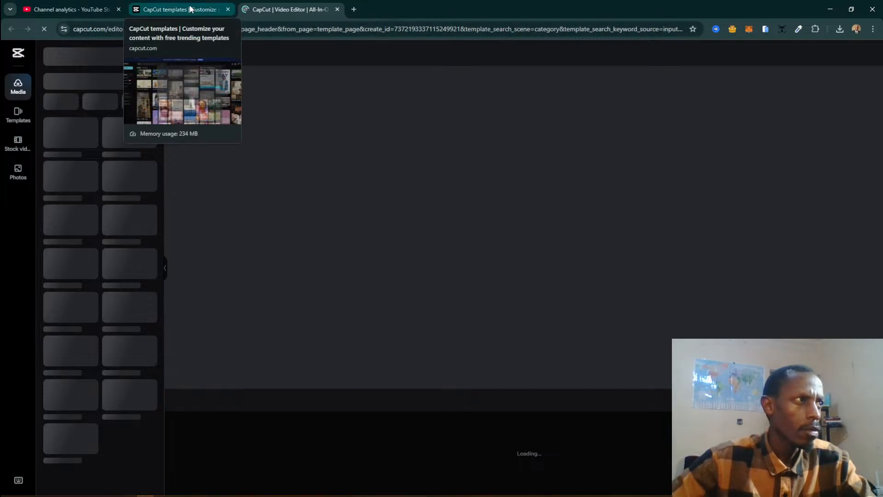
Step: Return to the template library tab, browse further video templates, and open the recent drafts
{"action": "left_click", "coordinate": [190, 10]}
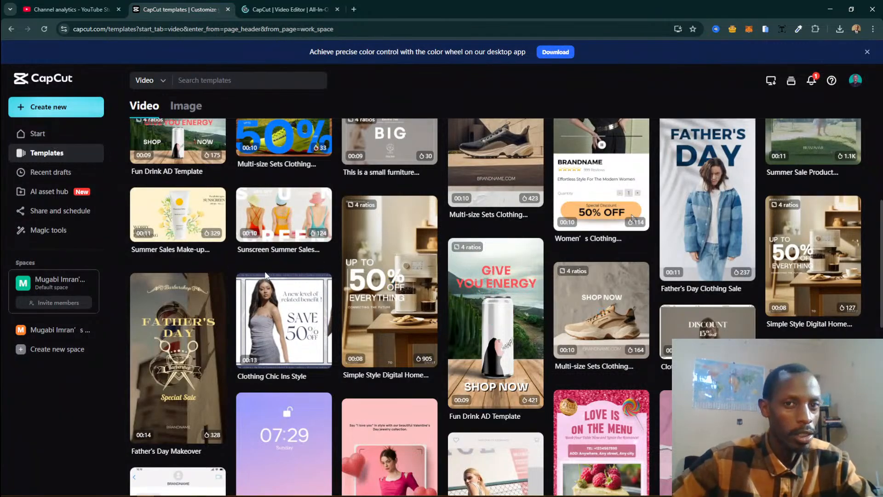
{"action": "scroll", "coordinate": [465, 256], "scroll_direction": "down", "scroll_amount": 15}
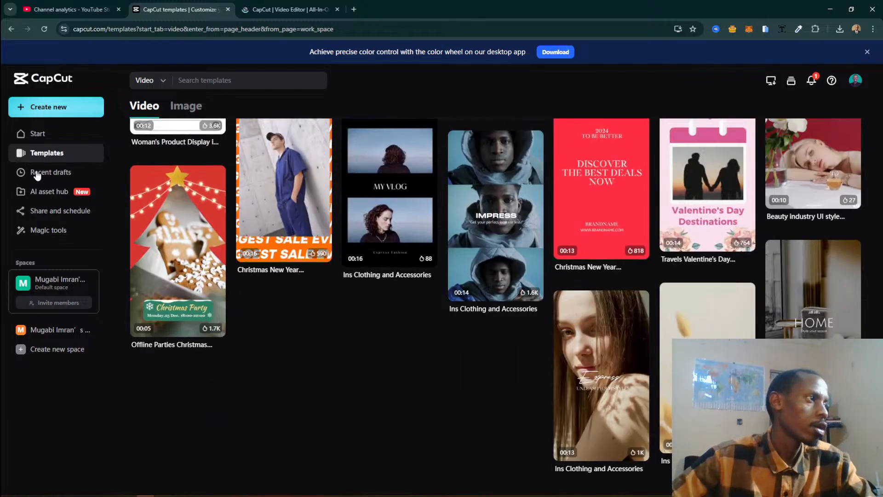
{"action": "left_click", "coordinate": [37, 174]}
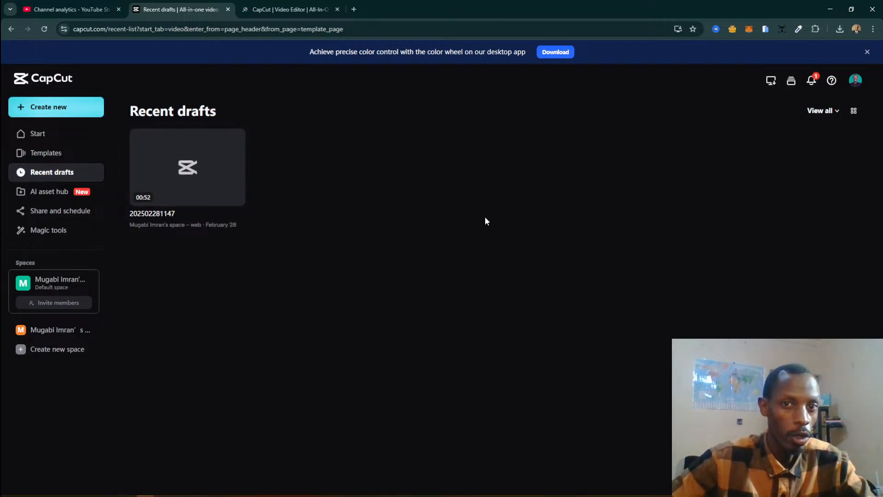
Step: Browse the AI asset hub's voices by the Trending, Narration, Character, English and Spanish categories
{"action": "left_click", "coordinate": [58, 190]}
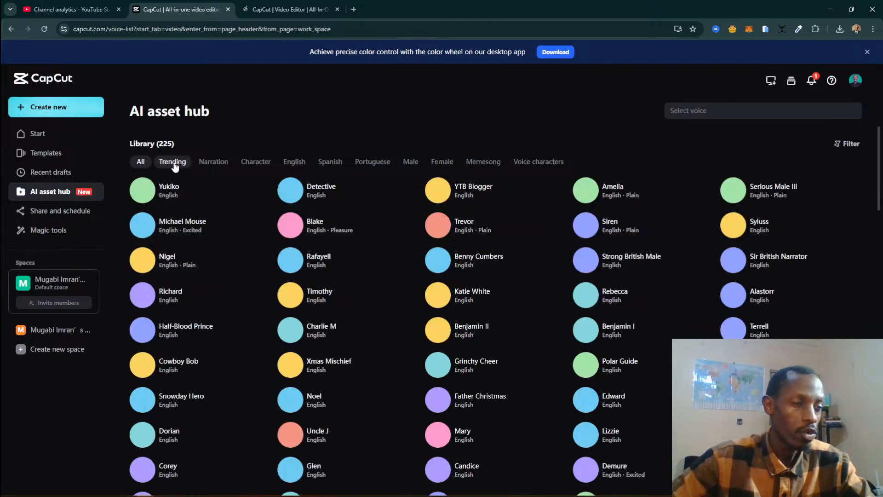
{"action": "left_click", "coordinate": [174, 164]}
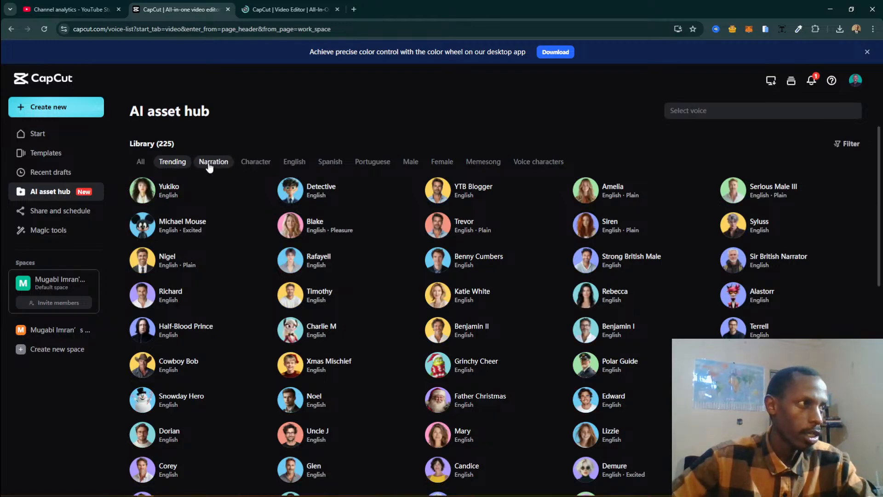
{"action": "left_click", "coordinate": [221, 165]}
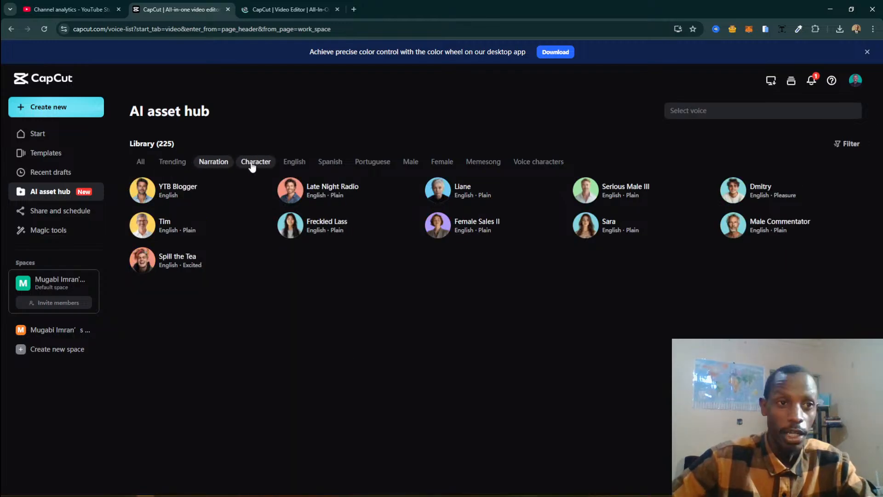
{"action": "left_click", "coordinate": [252, 167]}
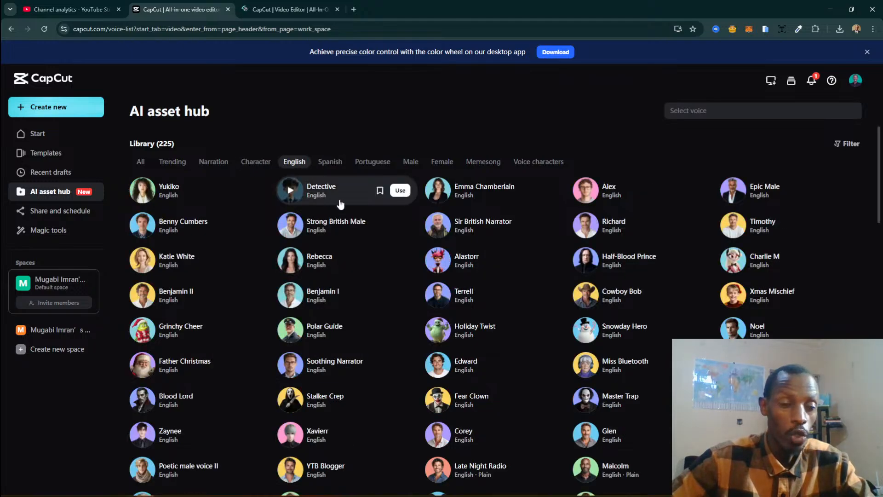
{"action": "left_click", "coordinate": [330, 162]}
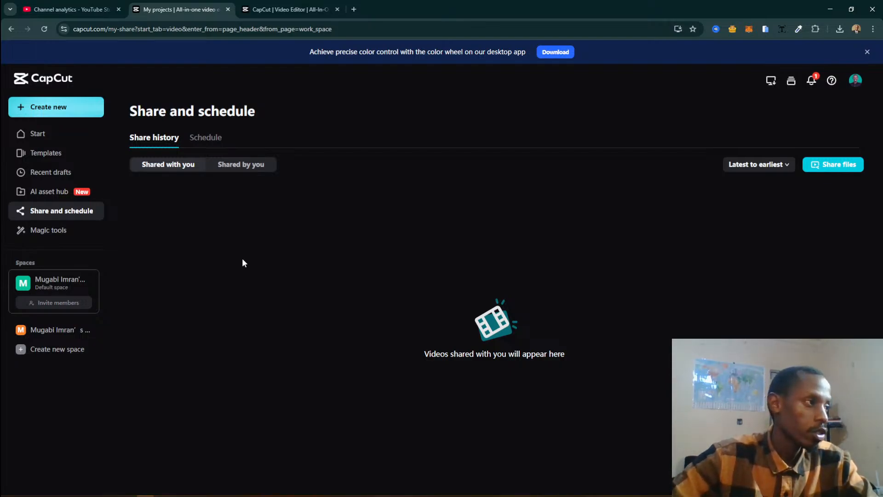
Step: Open the Magic tools section and browse the Trending, Create with AI and For videos tool categories
{"action": "left_click", "coordinate": [51, 232]}
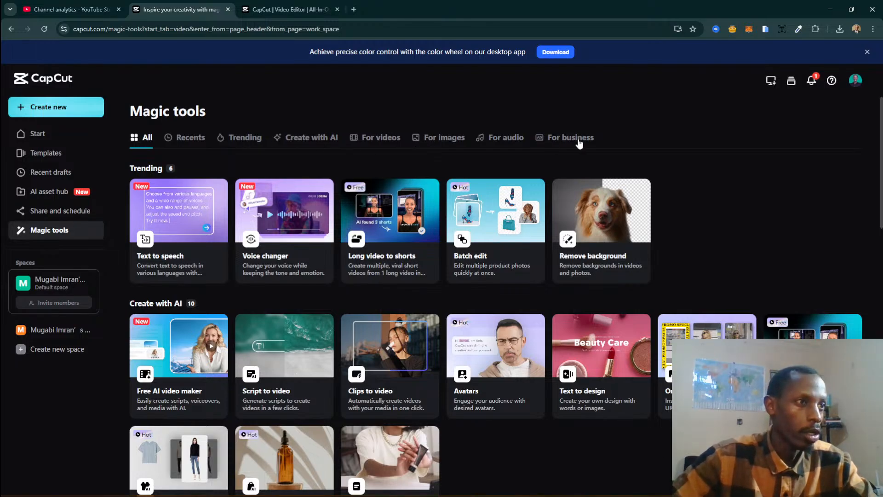
{"action": "left_click", "coordinate": [370, 140]}
{"action": "left_click", "coordinate": [252, 139]}
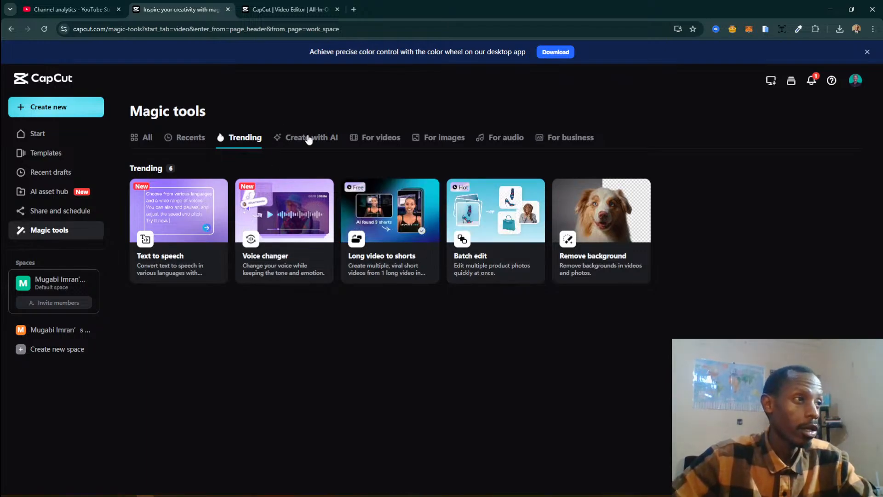
{"action": "left_click", "coordinate": [308, 138]}
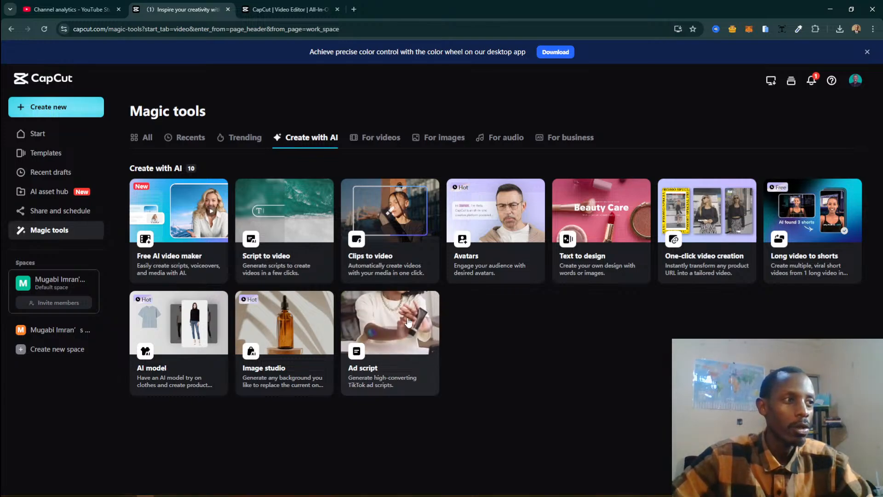
{"action": "left_click", "coordinate": [367, 136]}
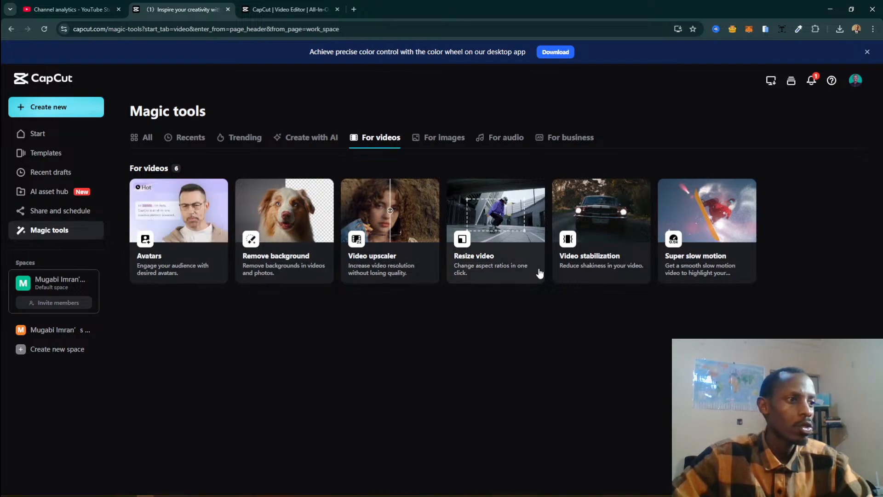
{"action": "left_click", "coordinate": [308, 140]}
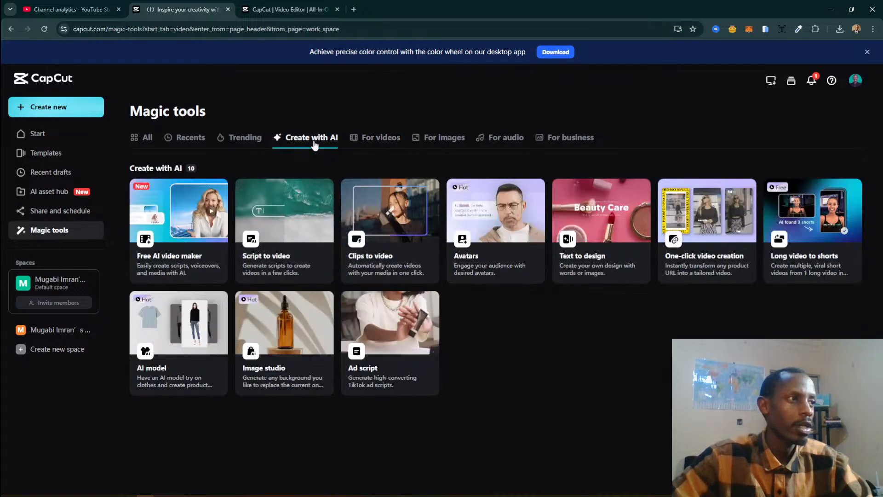
{"action": "left_click", "coordinate": [368, 138]}
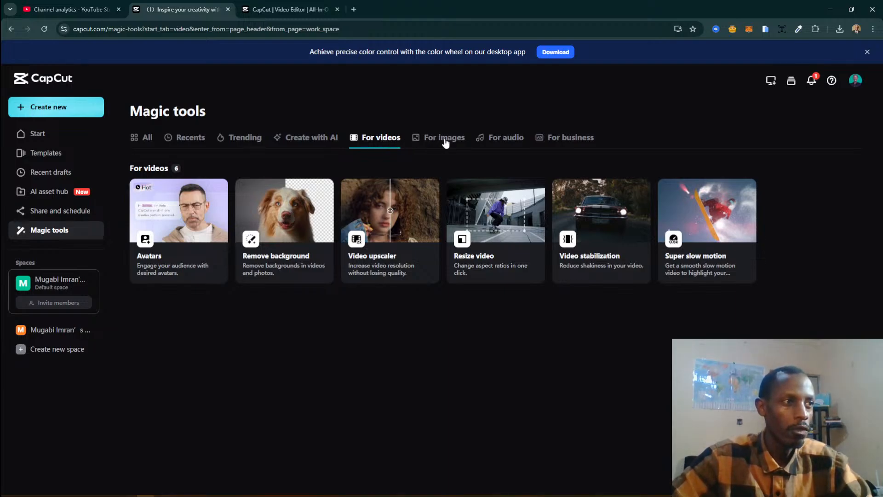
Step: Compare the For images and For videos magic tools, and browse the For audio and For business categories
{"action": "left_click", "coordinate": [446, 143]}
{"action": "left_click", "coordinate": [393, 142]}
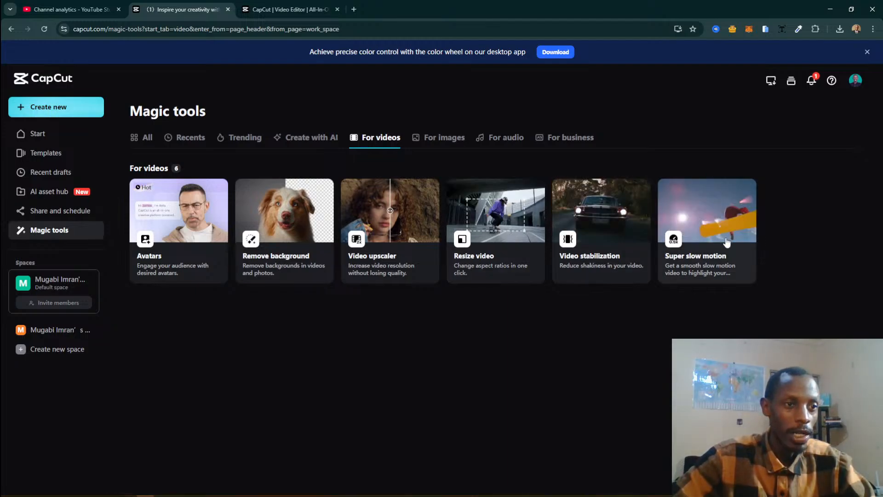
{"action": "left_click", "coordinate": [433, 137]}
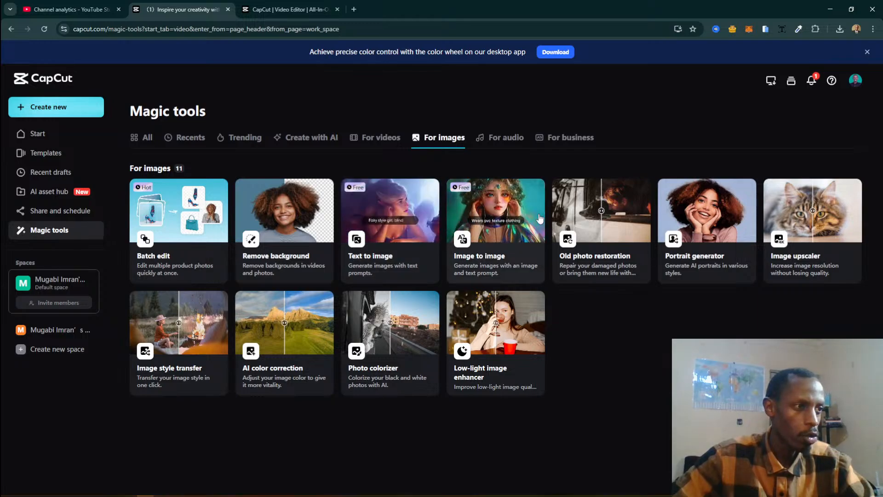
{"action": "left_click", "coordinate": [371, 146]}
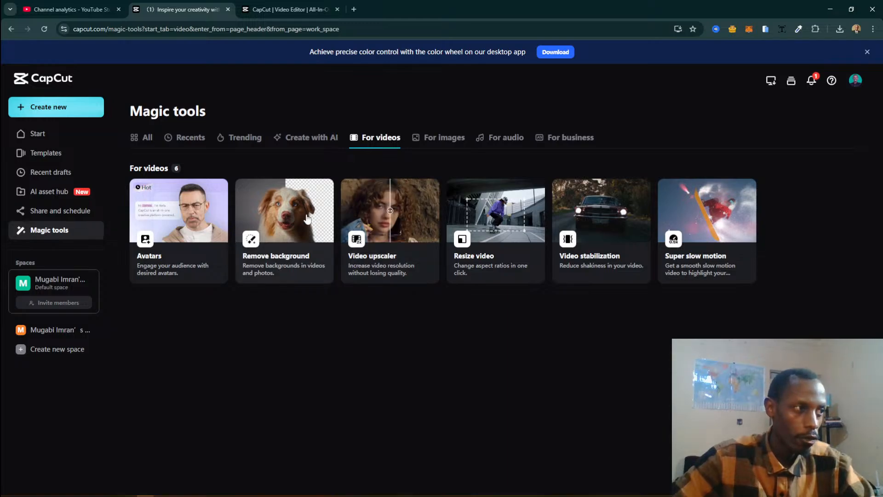
{"action": "left_click", "coordinate": [425, 140]}
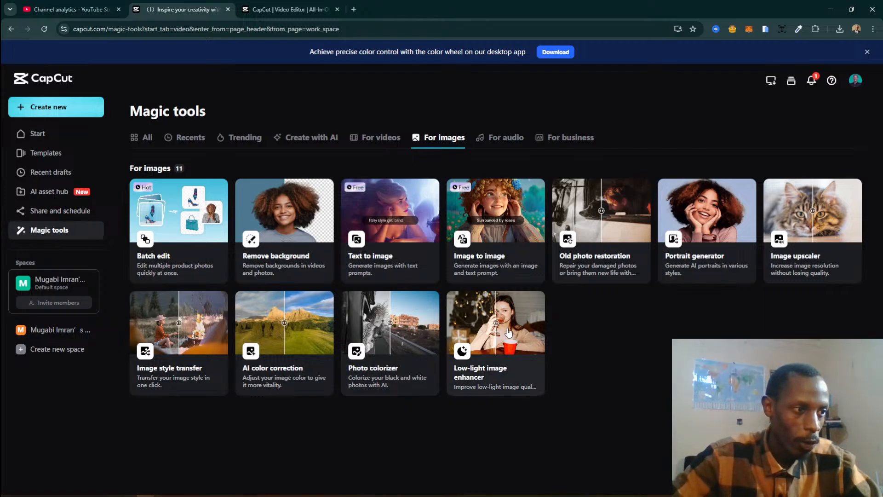
{"action": "left_click", "coordinate": [502, 137]}
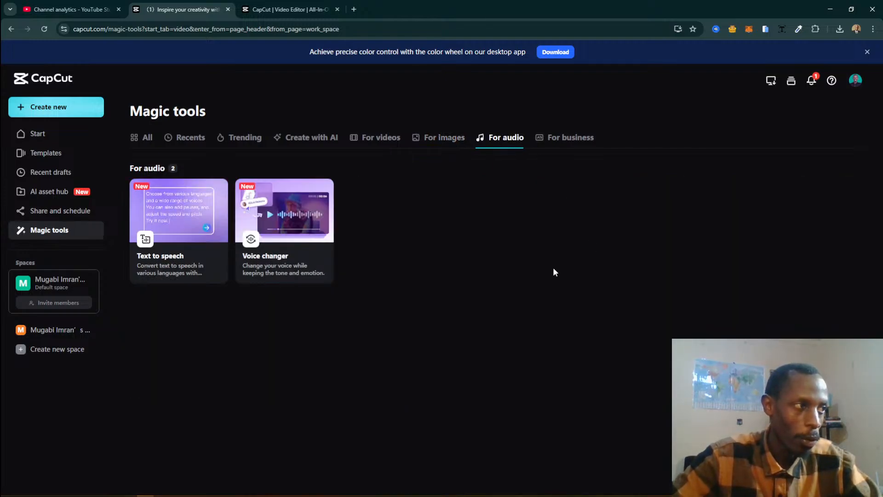
{"action": "left_click", "coordinate": [576, 136]}
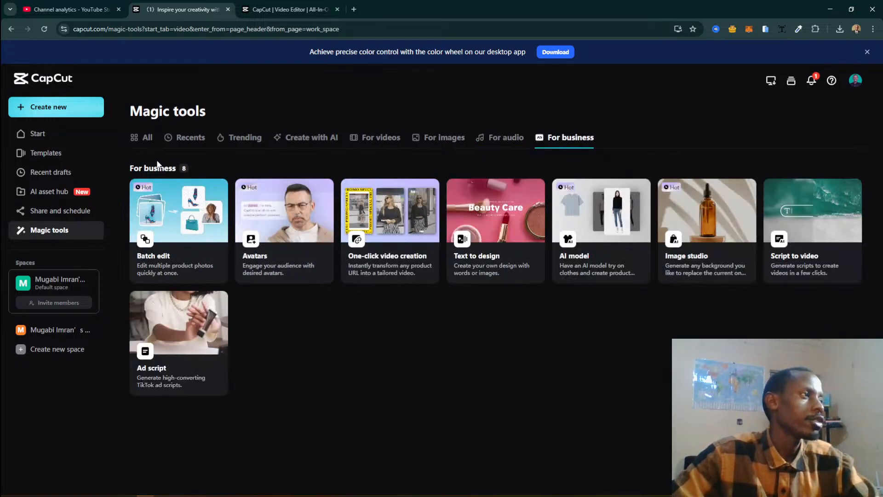
Step: Create a new video project with the 16:9 aspect ratio for YouTube and Facebook
{"action": "left_click", "coordinate": [50, 107]}
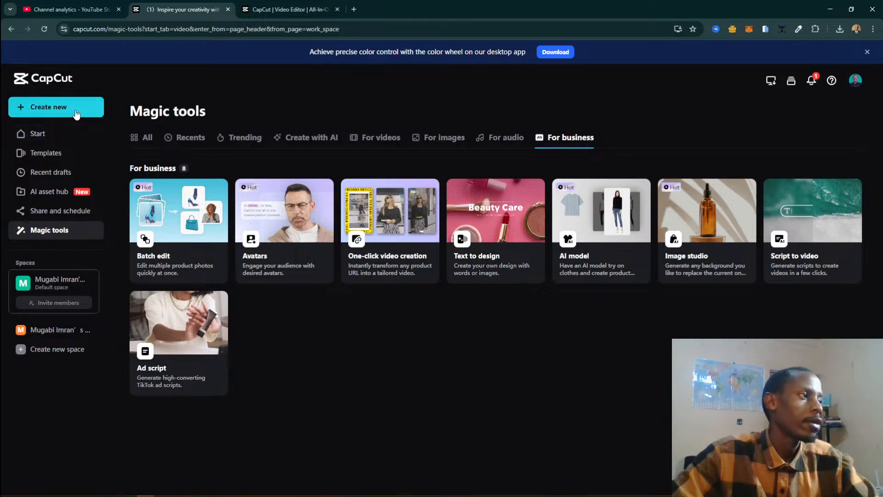
{"action": "left_click", "coordinate": [67, 109]}
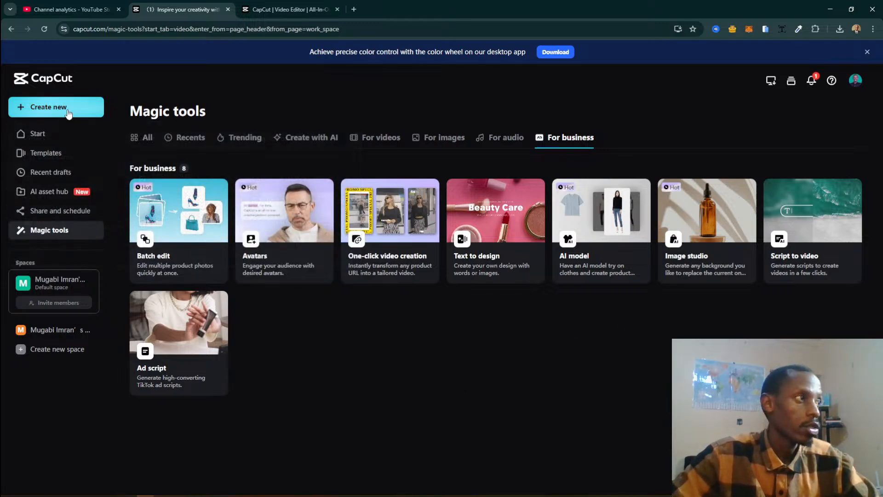
{"action": "left_click", "coordinate": [67, 112]}
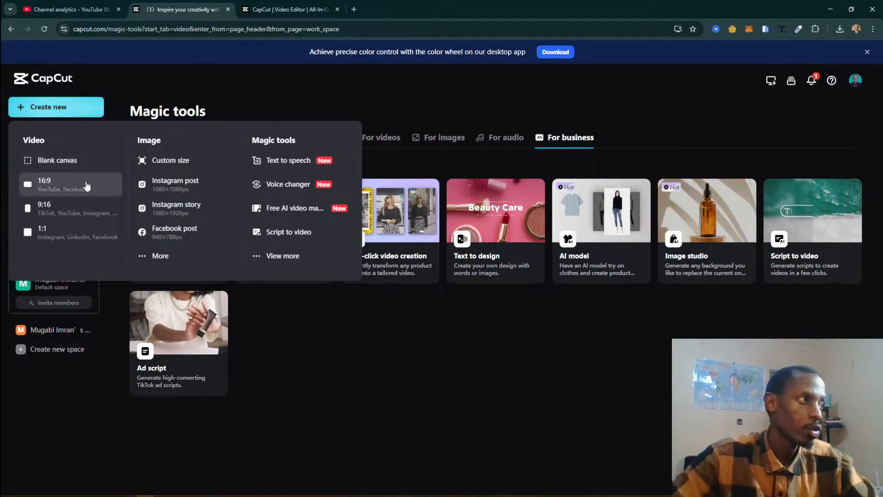
{"action": "left_click", "coordinate": [57, 192]}
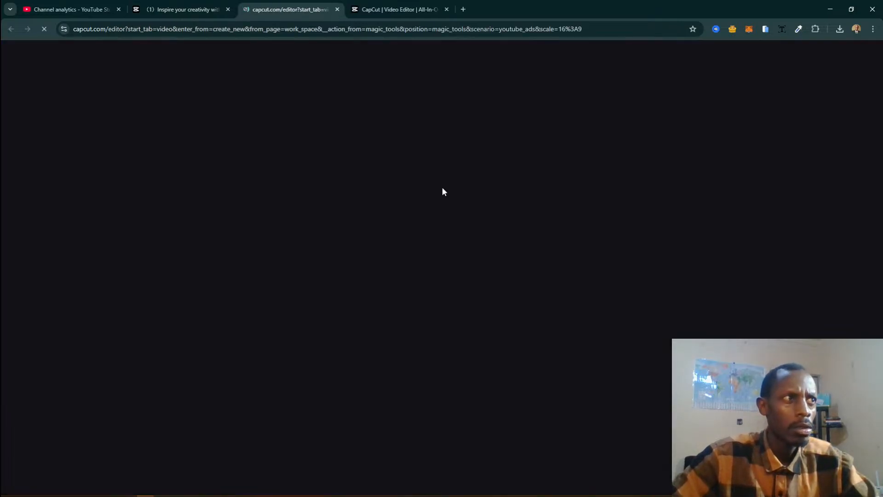
Step: Return to the Magic tools page and create another new video project with the 9:16 aspect ratio
{"action": "left_click", "coordinate": [171, 10]}
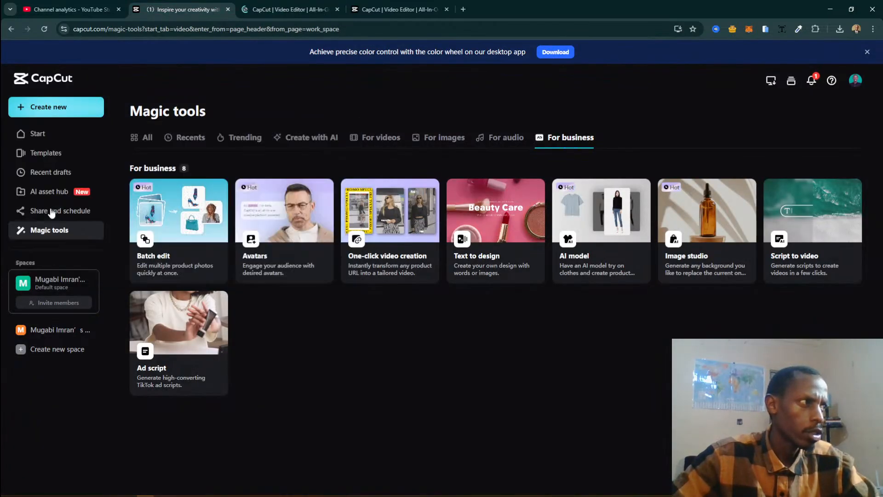
{"action": "left_click", "coordinate": [52, 114]}
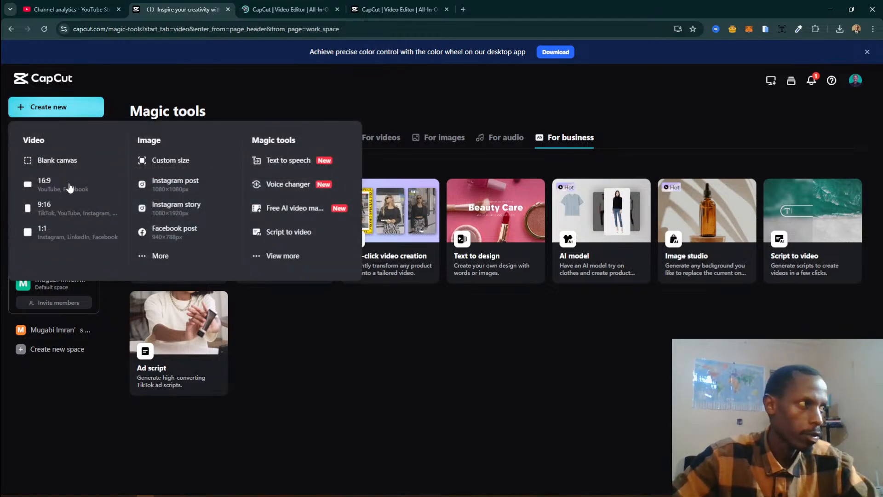
{"action": "left_click", "coordinate": [65, 211]}
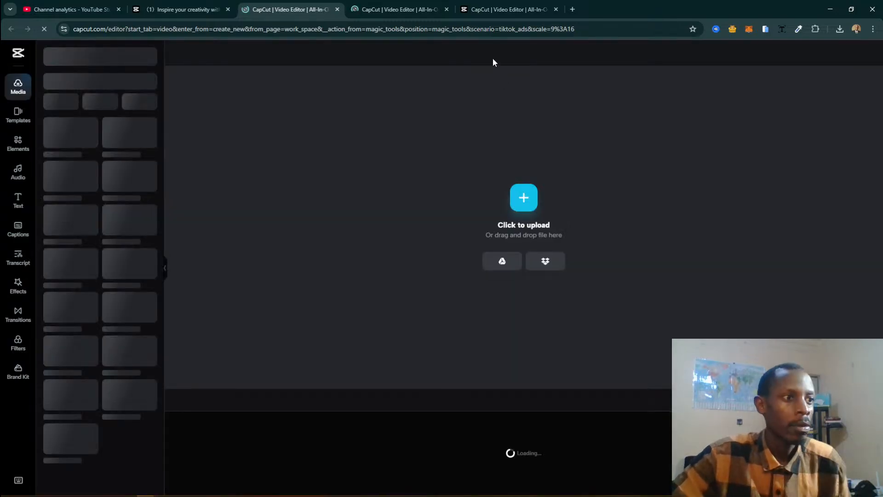
Step: Check the new 16:9 and 9:16 editor tabs and switch to the women's clothing template project
{"action": "left_click", "coordinate": [430, 9]}
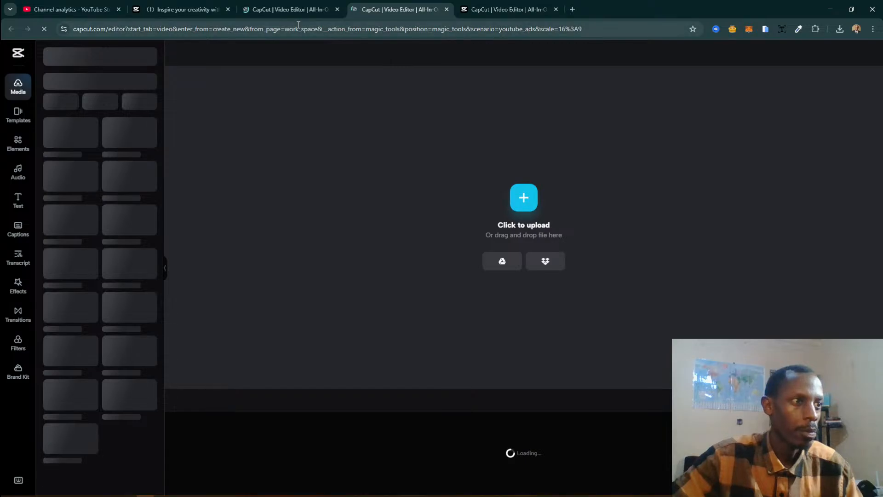
{"action": "left_click", "coordinate": [297, 9]}
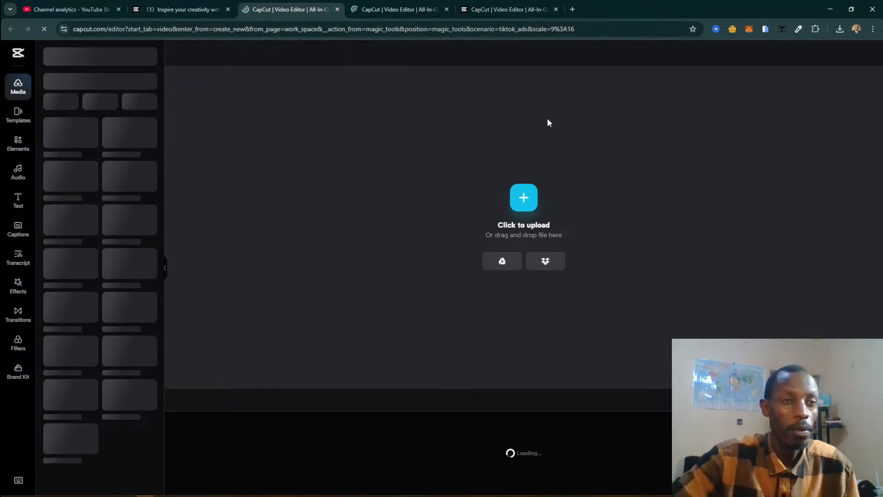
{"action": "left_click", "coordinate": [540, 4]}
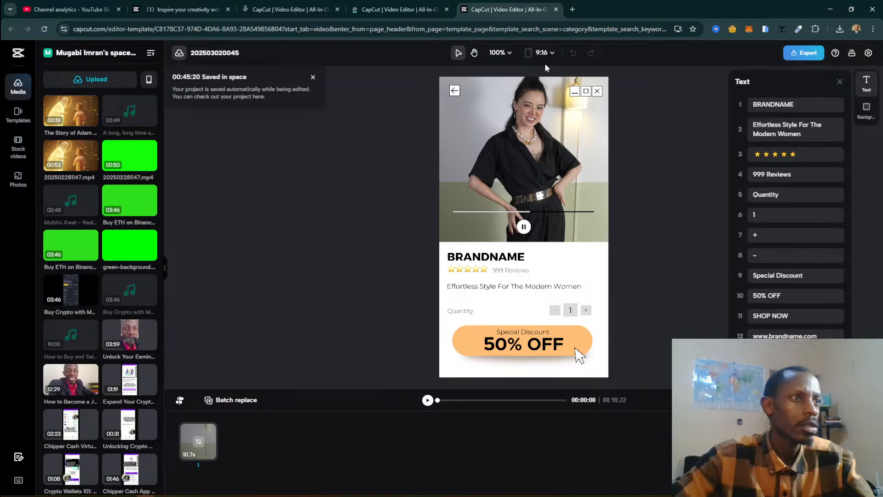
Step: Close the template project's browser tab and reopen it from the browser history
{"action": "left_click", "coordinate": [555, 9]}
{"action": "left_click", "coordinate": [872, 29]}
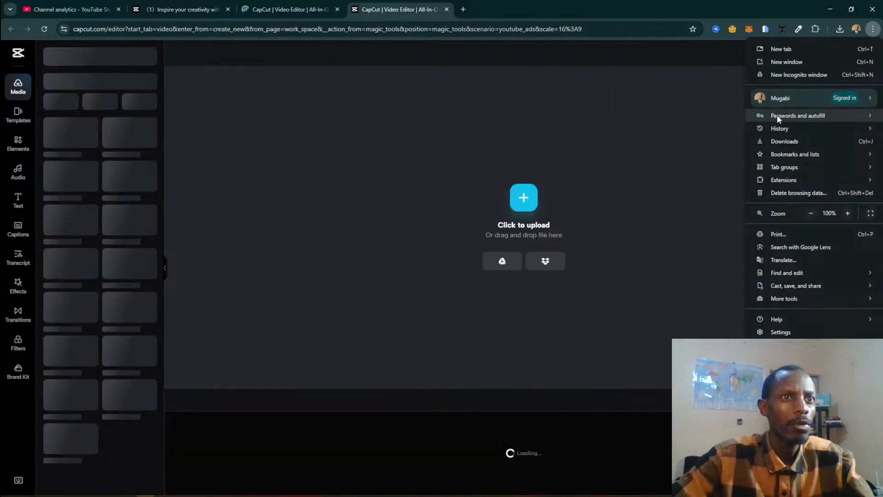
{"action": "mouse_move", "coordinate": [775, 123]}
{"action": "left_click", "coordinate": [569, 175]}
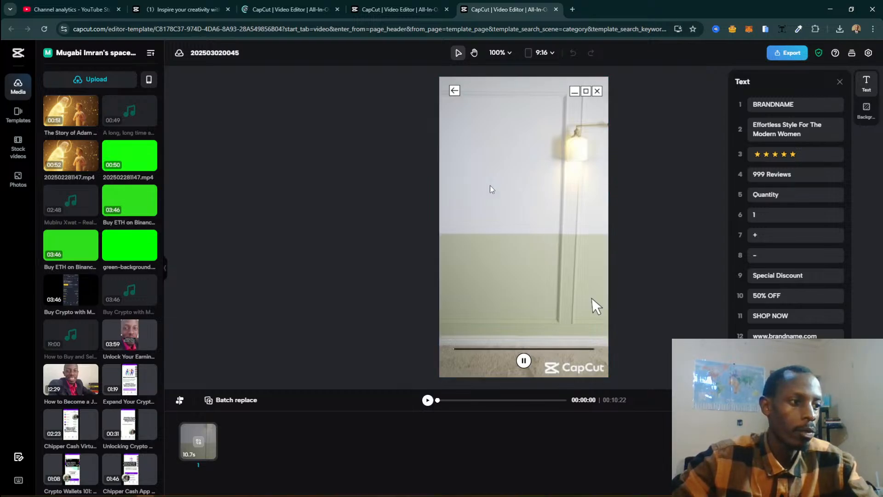
Step: Select the template's clip, examine the Background color settings, deselect the clip, and view the available aspect ratios
{"action": "left_click", "coordinate": [219, 441]}
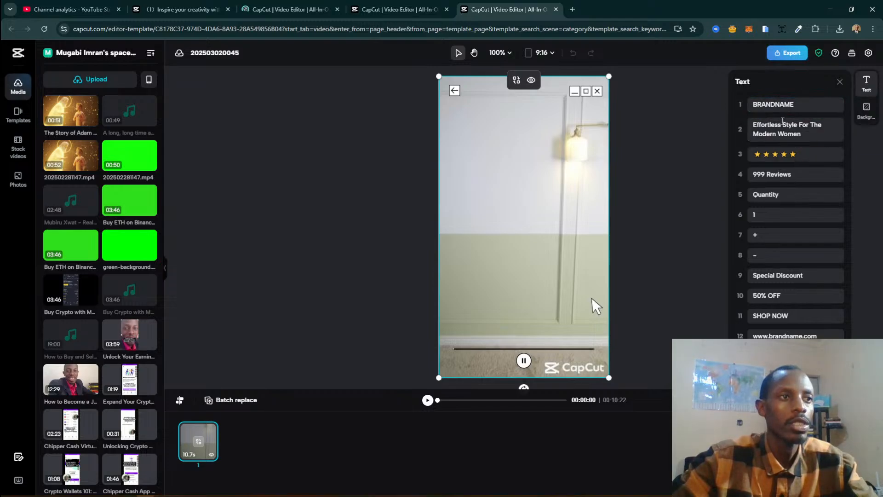
{"action": "left_click", "coordinate": [870, 114]}
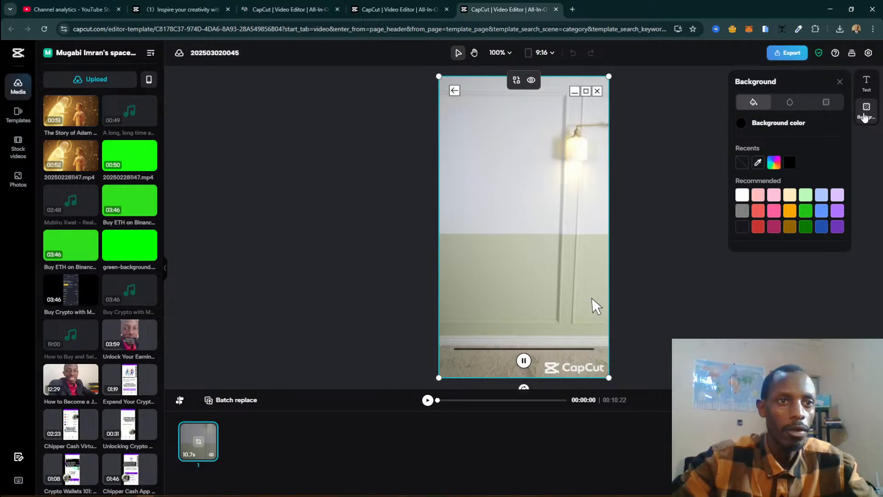
{"action": "left_click", "coordinate": [380, 140]}
{"action": "left_click", "coordinate": [487, 103]}
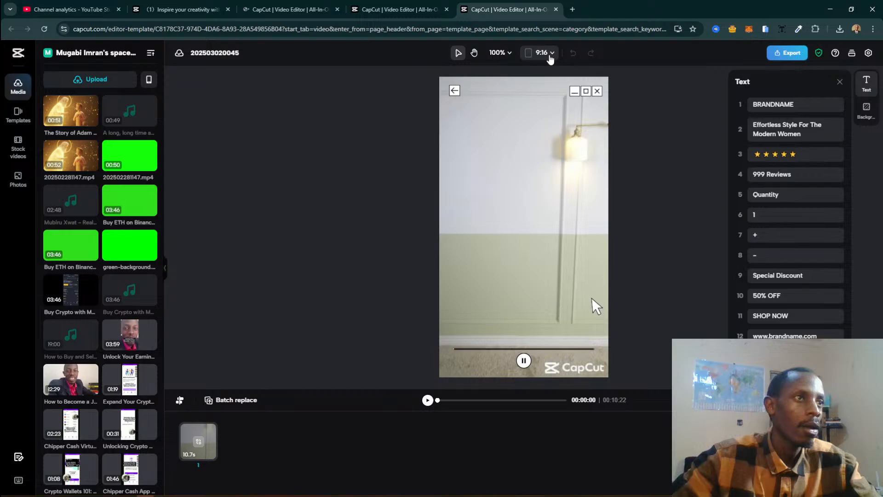
{"action": "left_click", "coordinate": [550, 55]}
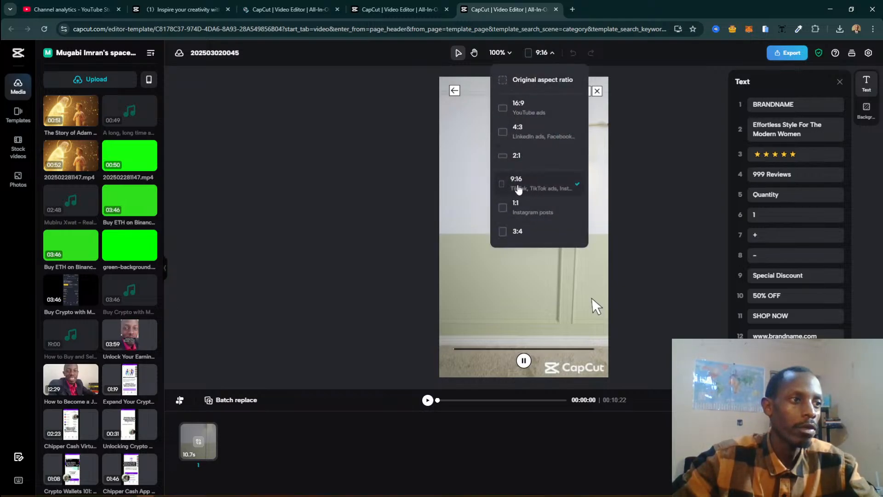
Step: Zoom the canvas preview to 218%
{"action": "left_click", "coordinate": [499, 52]}
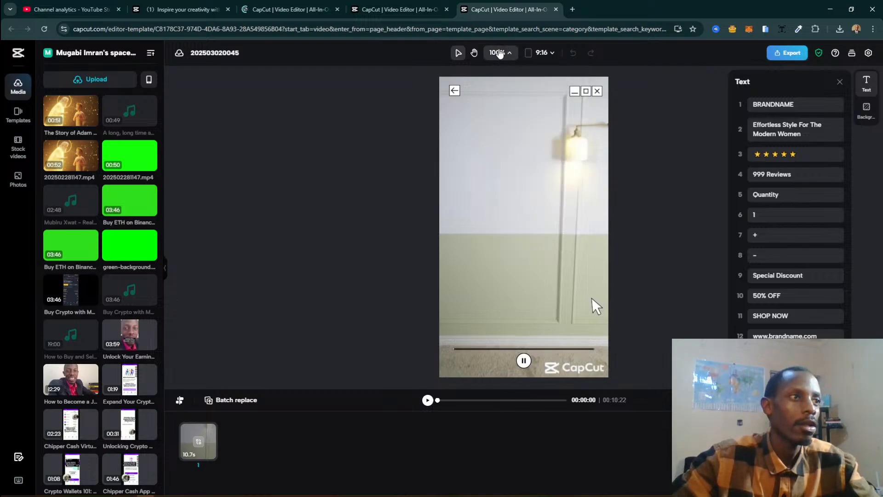
{"action": "left_click", "coordinate": [474, 90]}
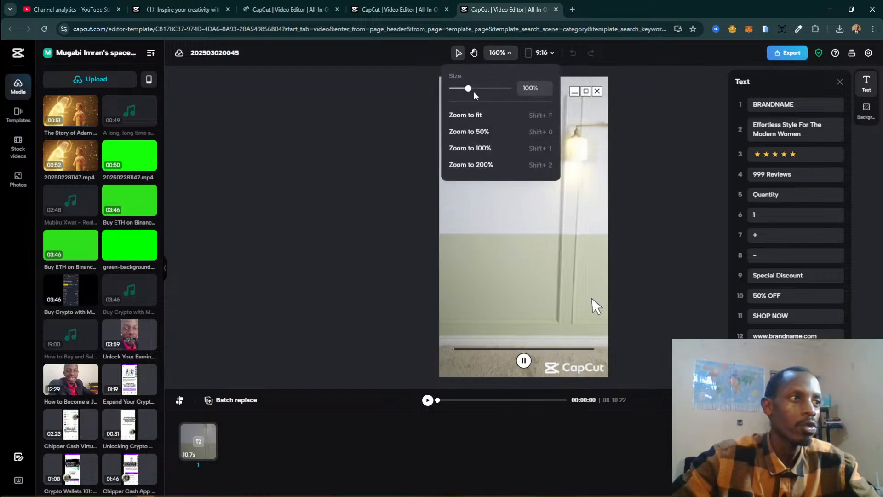
{"action": "mouse_move", "coordinate": [474, 94]}
{"action": "left_mouse_down"}
{"action": "mouse_move", "coordinate": [458, 89]}
{"action": "mouse_move", "coordinate": [475, 88]}
{"action": "left_mouse_up"}
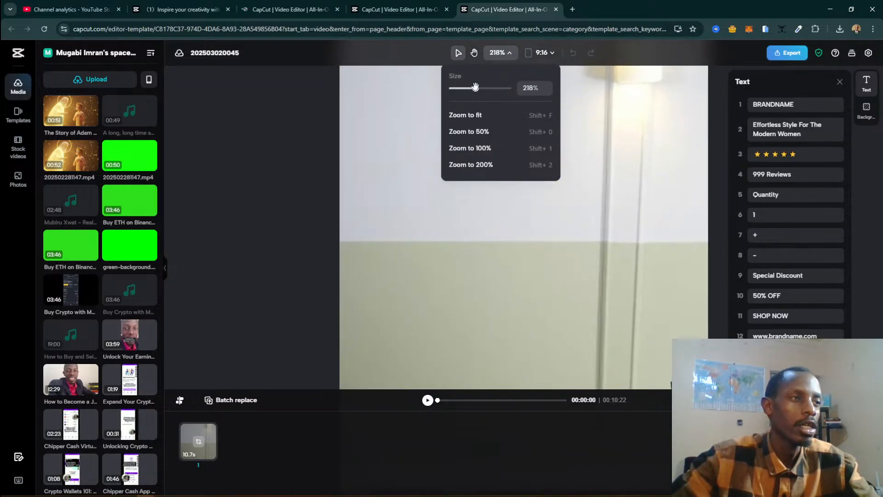
Step: Pan around the enlarged template preview with the Hand tool and switch back to the Select tool
{"action": "left_click", "coordinate": [475, 54]}
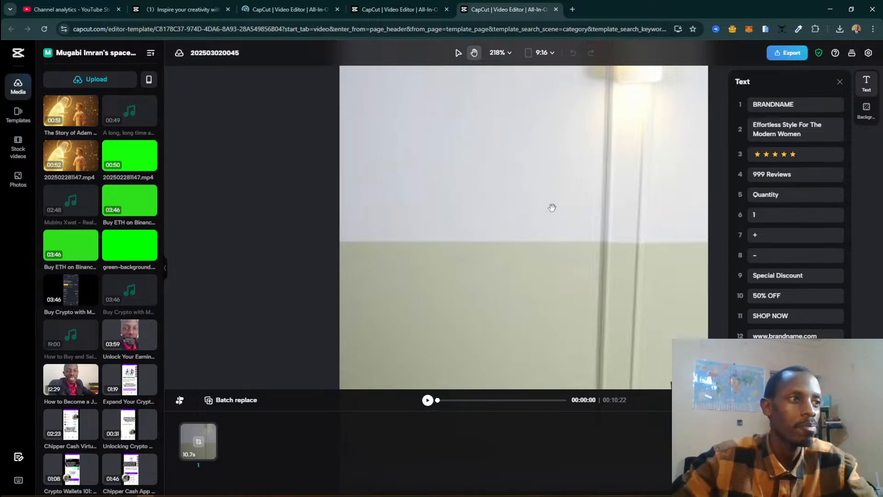
{"action": "left_click_drag", "start_coordinate": [603, 296], "coordinate": [572, 187]}
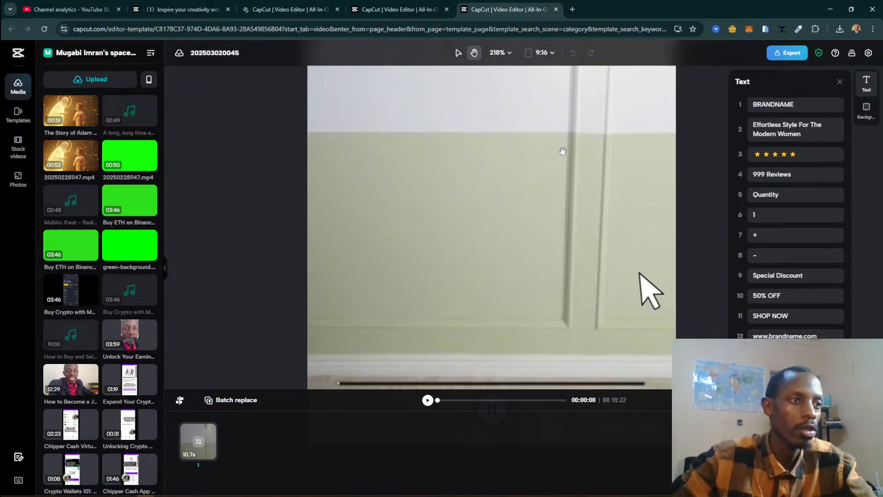
{"action": "left_click_drag", "start_coordinate": [637, 291], "coordinate": [606, 164]}
{"action": "left_click_drag", "start_coordinate": [546, 227], "coordinate": [562, 300]}
{"action": "left_click_drag", "start_coordinate": [558, 194], "coordinate": [587, 311]}
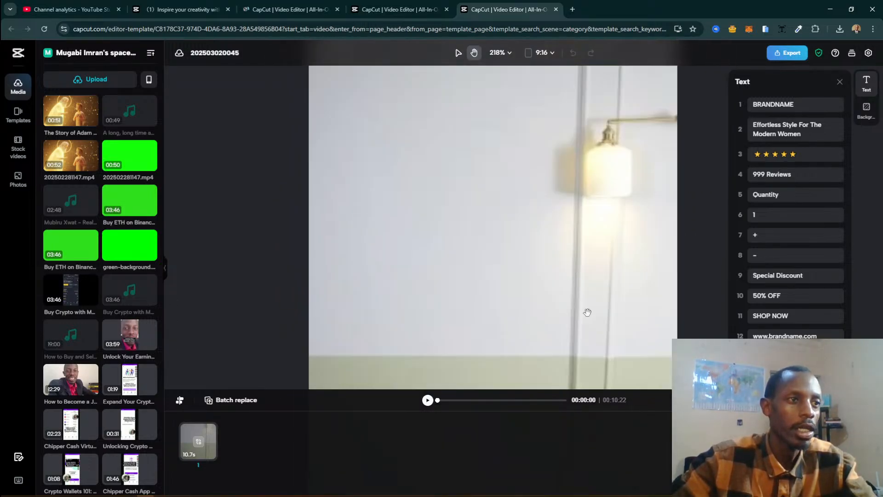
{"action": "left_click_drag", "start_coordinate": [592, 187], "coordinate": [570, 282]}
{"action": "left_click", "coordinate": [459, 54]}
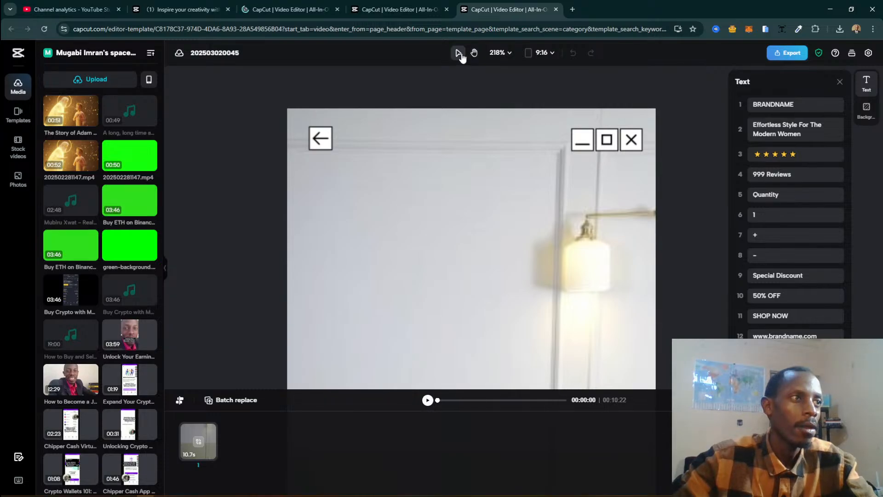
Step: Reset the canvas preview zoom to 100%
{"action": "left_click", "coordinate": [499, 54]}
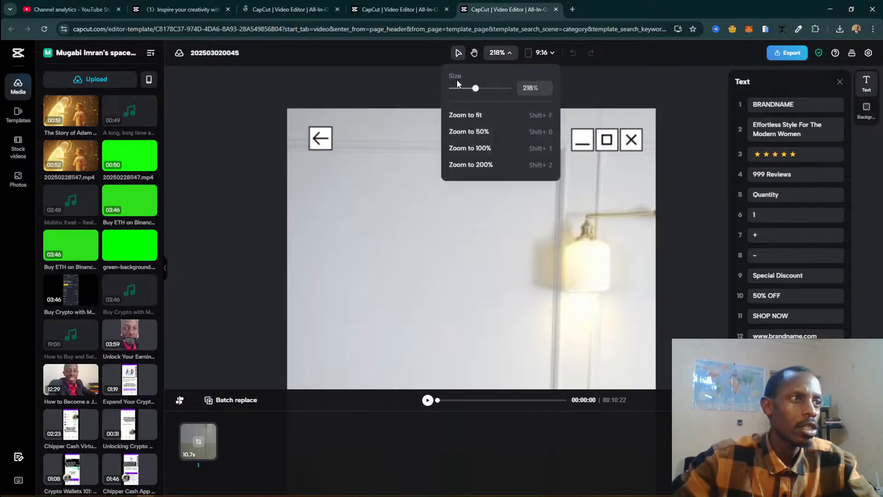
{"action": "left_click_drag", "start_coordinate": [468, 88], "coordinate": [462, 89]}
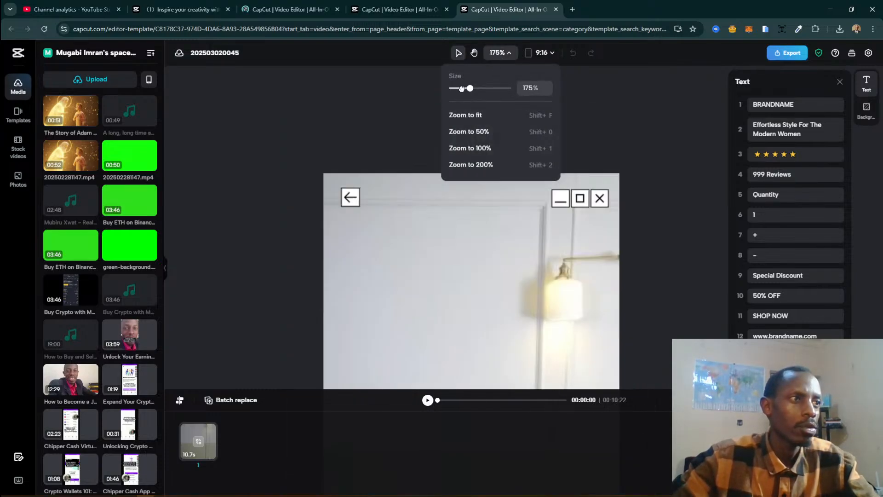
{"action": "left_click", "coordinate": [460, 89]}
{"action": "left_click", "coordinate": [358, 163]}
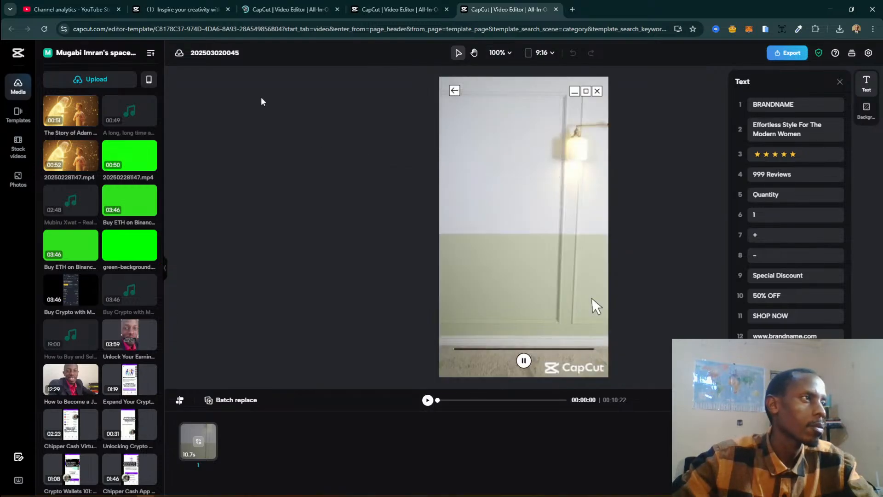
Step: Rename the template project as Promo
{"action": "left_click", "coordinate": [202, 57]}
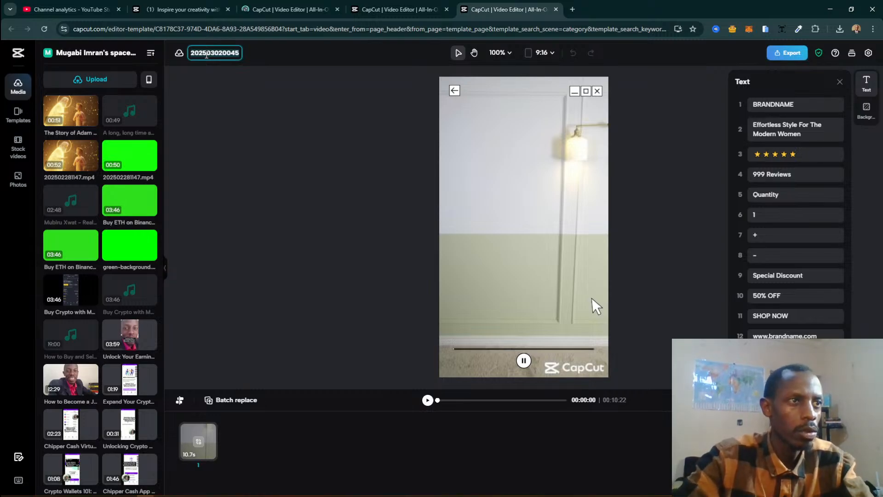
{"action": "type", "text": "Promo"}
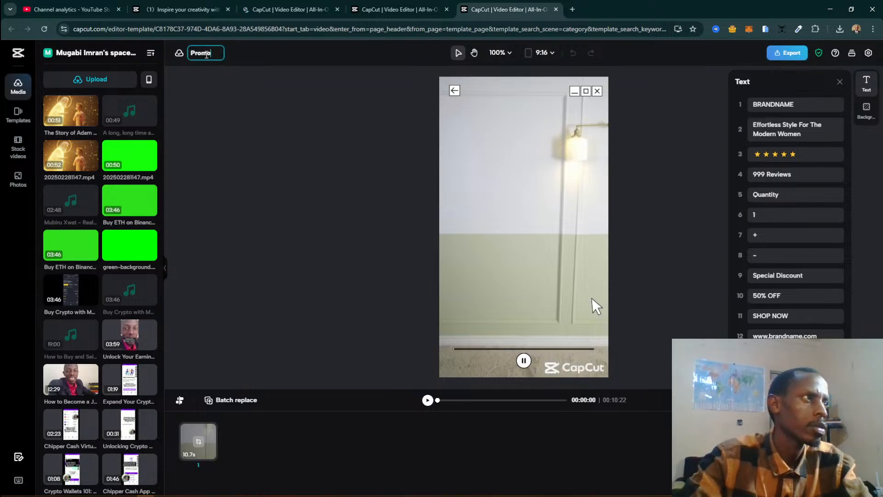
{"action": "key", "text": "Return"}
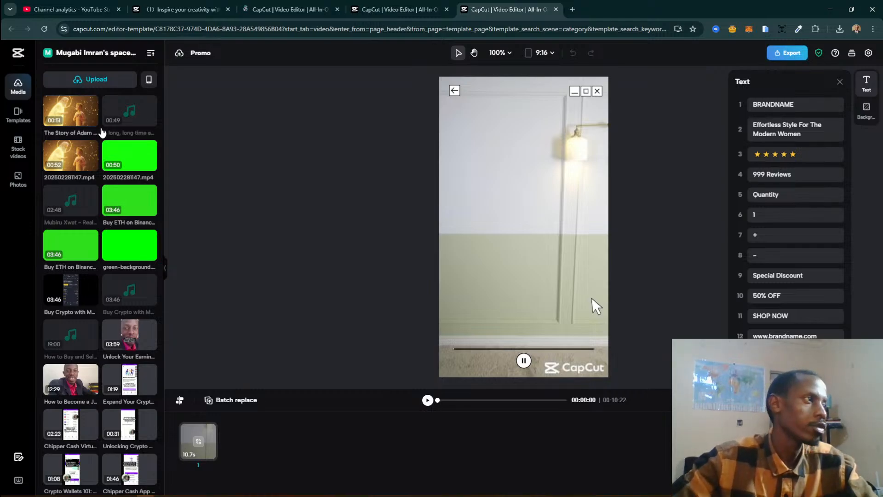
{"action": "left_click", "coordinate": [92, 82]}
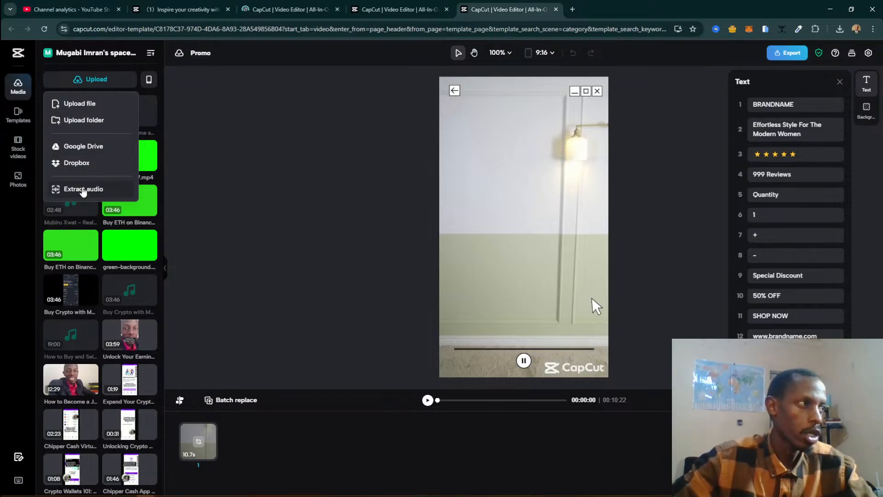
{"action": "left_click", "coordinate": [80, 106]}
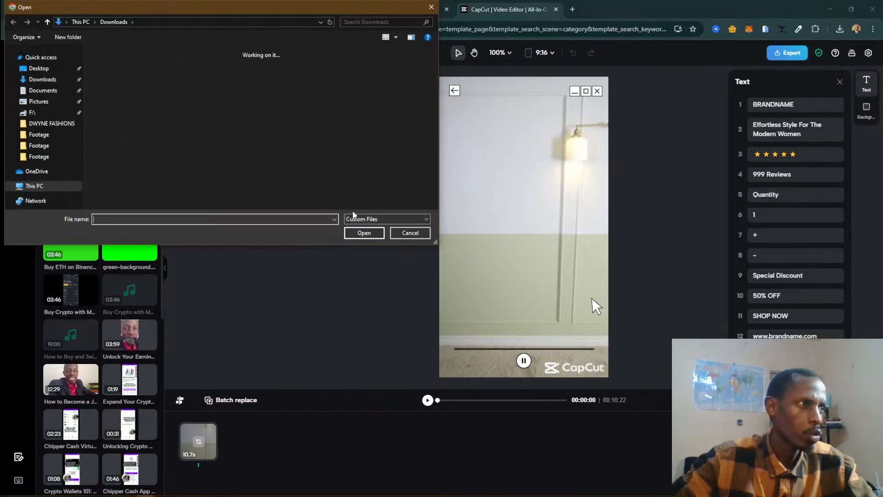
{"action": "left_click", "coordinate": [407, 233]}
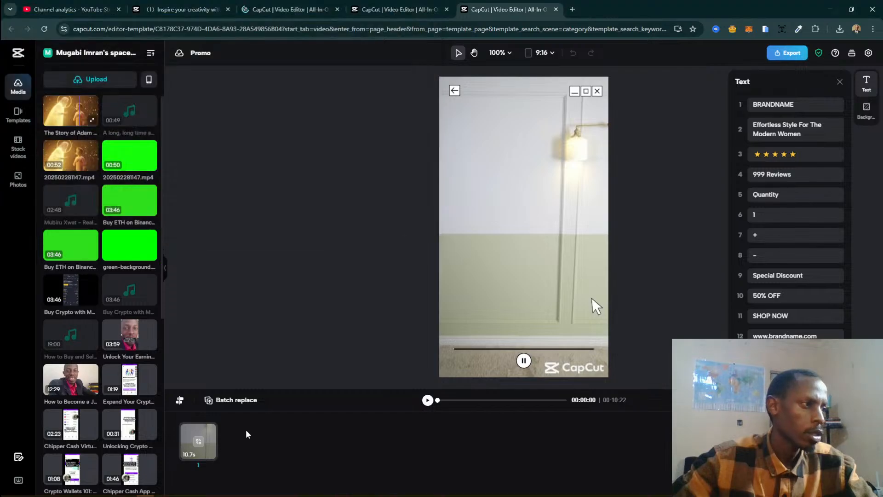
Step: Upload the PXL_20250301_201536622 video from New folder (3) and replace the template's clip with it
{"action": "mouse_move", "coordinate": [158, 493]}
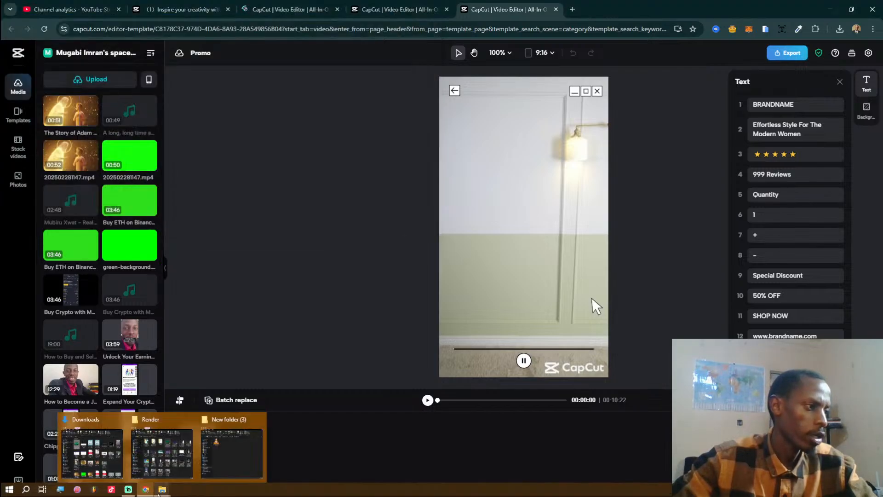
{"action": "left_click", "coordinate": [228, 451]}
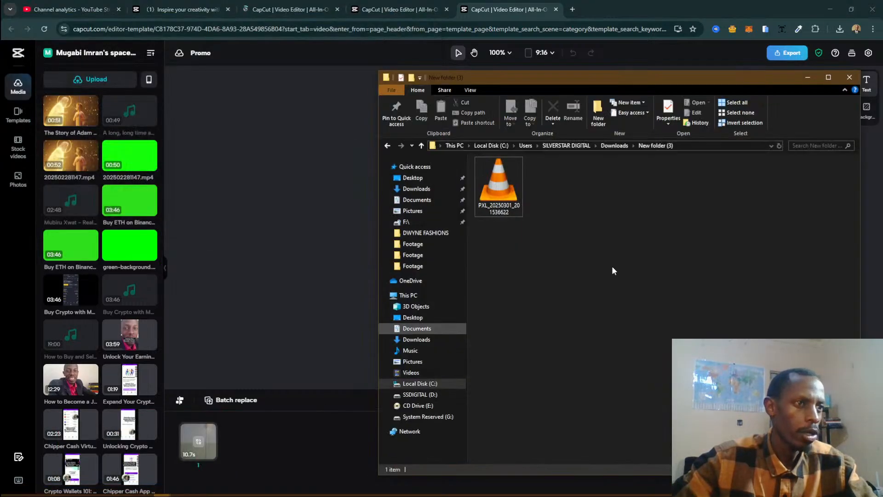
{"action": "left_click_drag", "start_coordinate": [519, 195], "coordinate": [79, 106]}
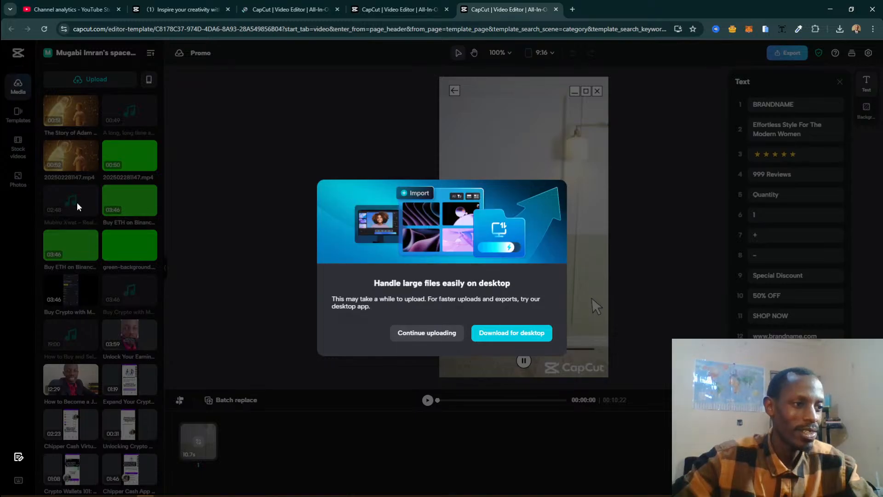
{"action": "left_click", "coordinate": [428, 333]}
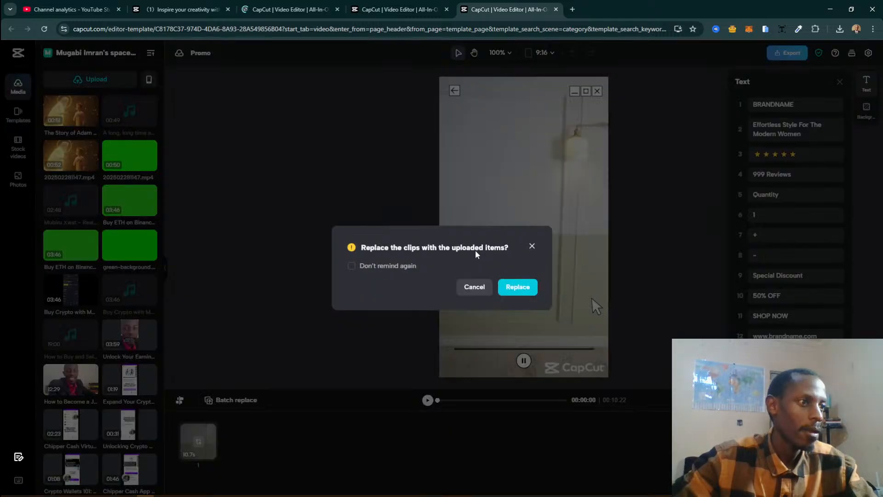
{"action": "left_click", "coordinate": [522, 290]}
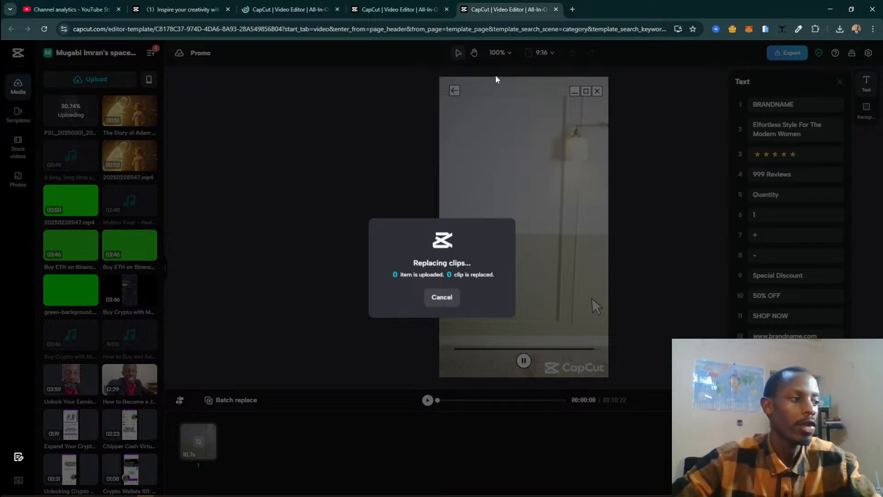
Step: Switch to the blank 16:9 project and look through its recording and upload options, templates and stock elements
{"action": "left_click", "coordinate": [437, 11]}
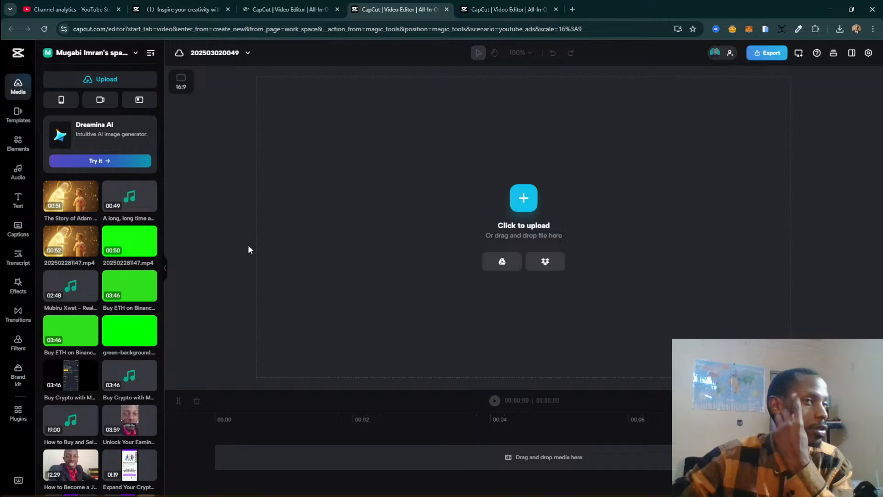
{"action": "left_click", "coordinate": [102, 105]}
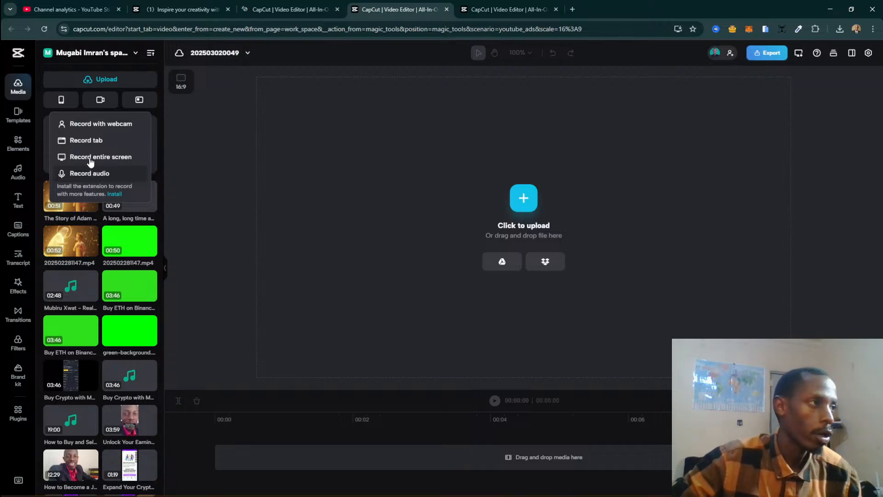
{"action": "left_click", "coordinate": [139, 101]}
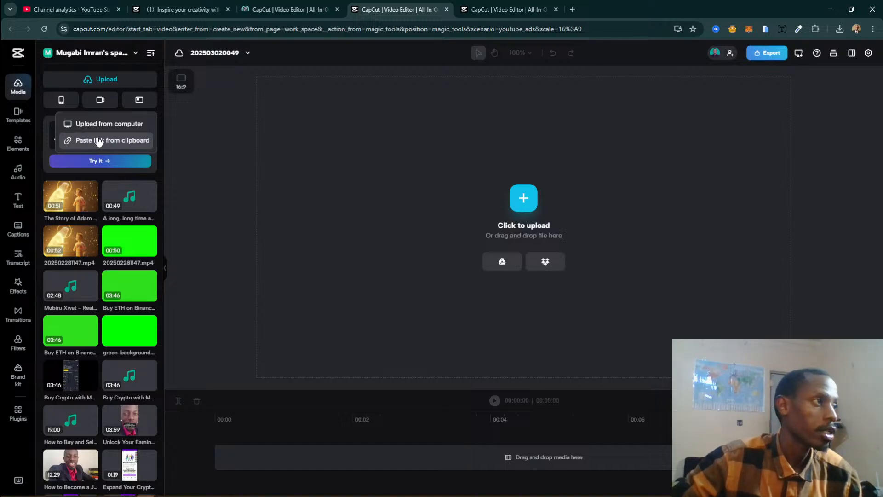
{"action": "left_click", "coordinate": [60, 100]}
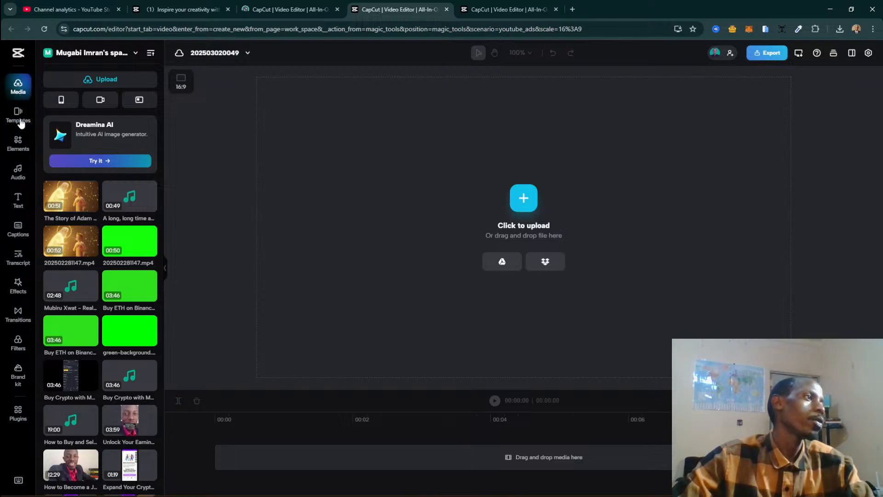
{"action": "left_click", "coordinate": [19, 118]}
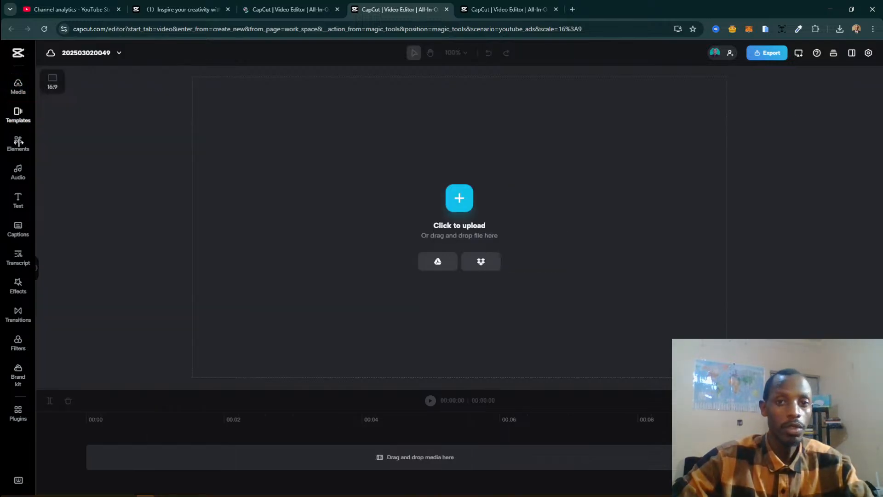
{"action": "left_click", "coordinate": [19, 143]}
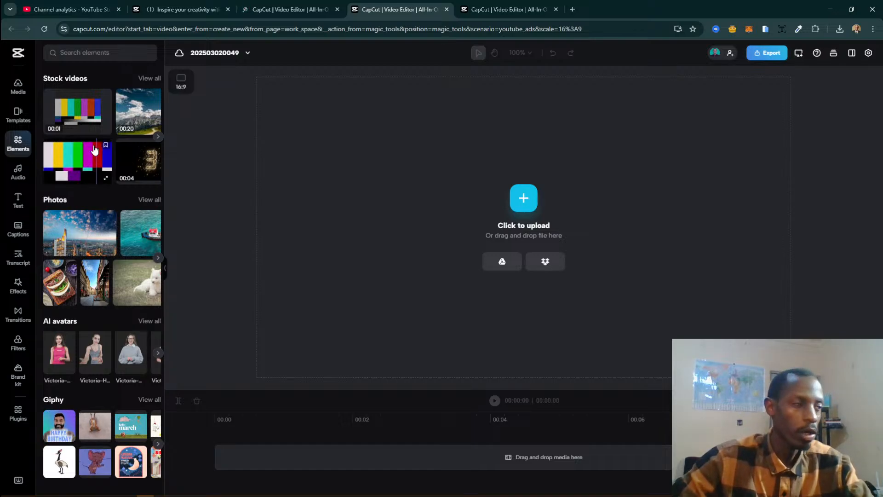
Step: Add the "Best background music for corporate CM, company description videos, etc." track to the start of the timeline
{"action": "left_click", "coordinate": [18, 172]}
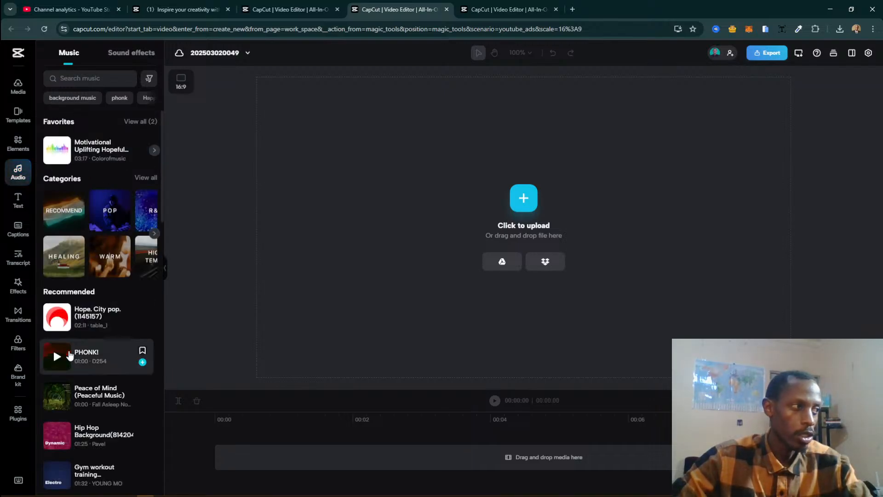
{"action": "scroll", "coordinate": [53, 277], "scroll_direction": "down", "scroll_amount": 5}
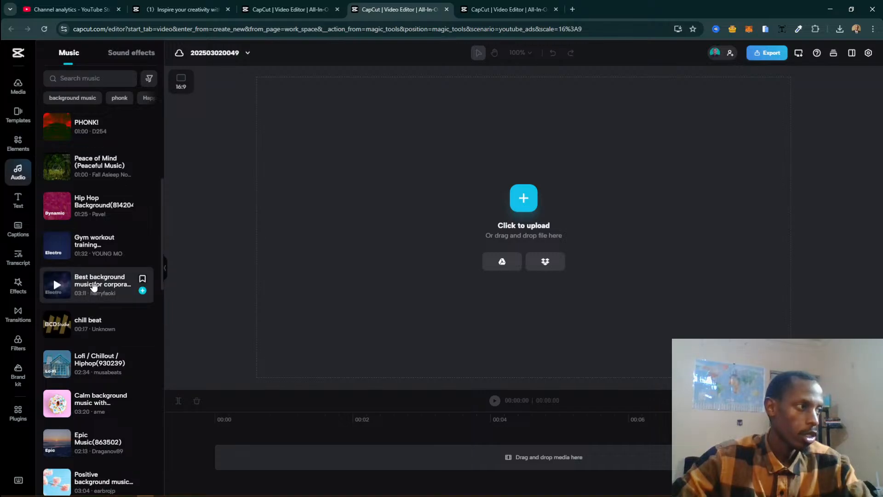
{"action": "left_click_drag", "start_coordinate": [53, 277], "coordinate": [229, 475]}
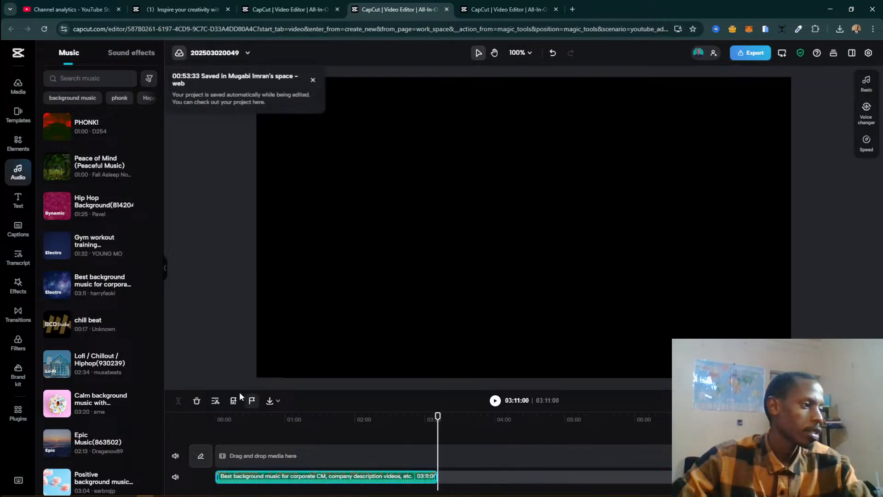
{"action": "scroll", "coordinate": [54, 158], "scroll_direction": "down", "scroll_amount": 3}
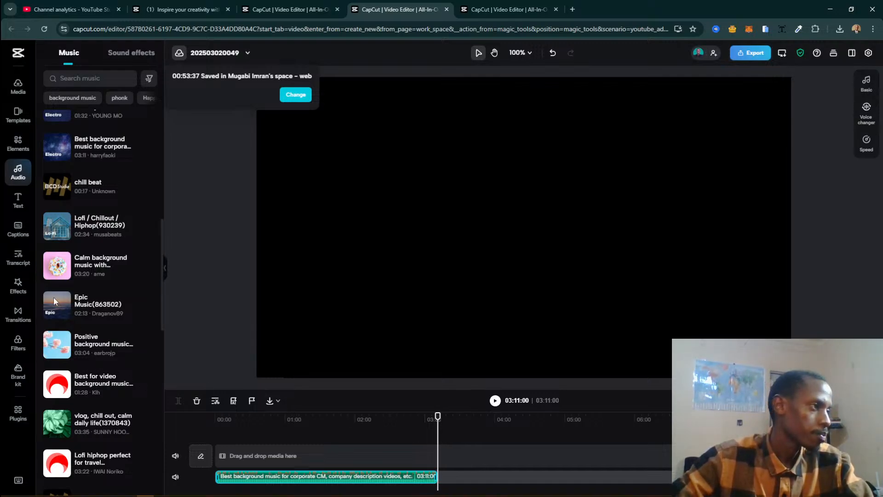
Step: Look through the text templates, captions, transcript tool, effects, transitions, filters, brand kit and plugins
{"action": "left_click", "coordinate": [18, 199]}
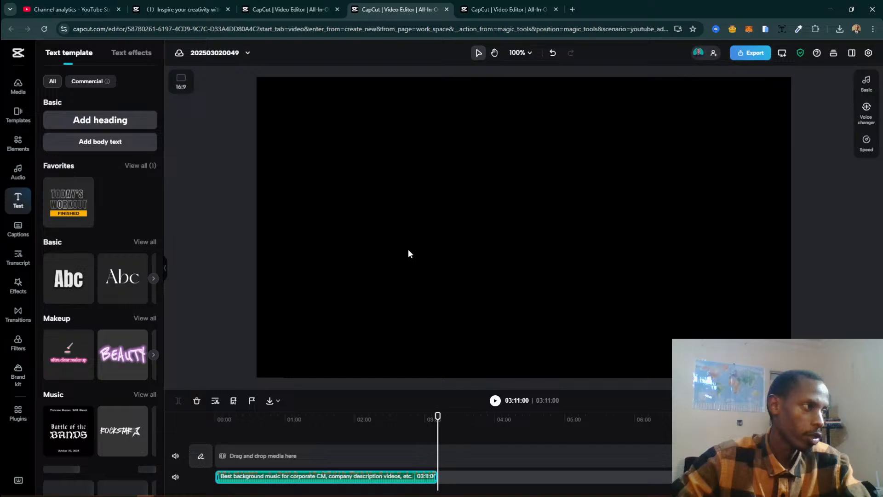
{"action": "left_click", "coordinate": [15, 235]}
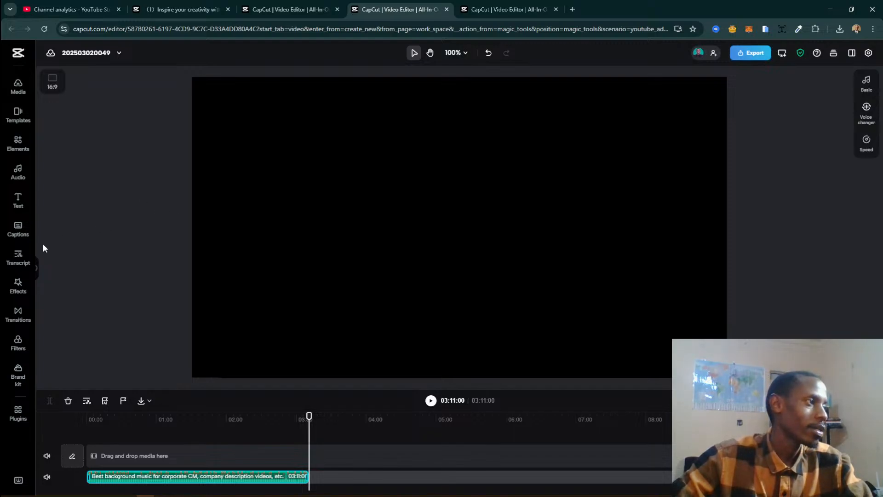
{"action": "left_click", "coordinate": [17, 267]}
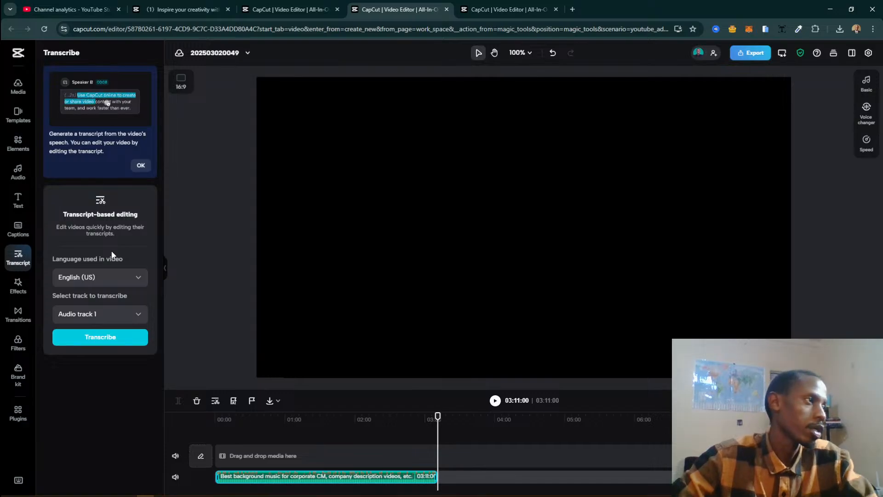
{"action": "left_click", "coordinate": [15, 283]}
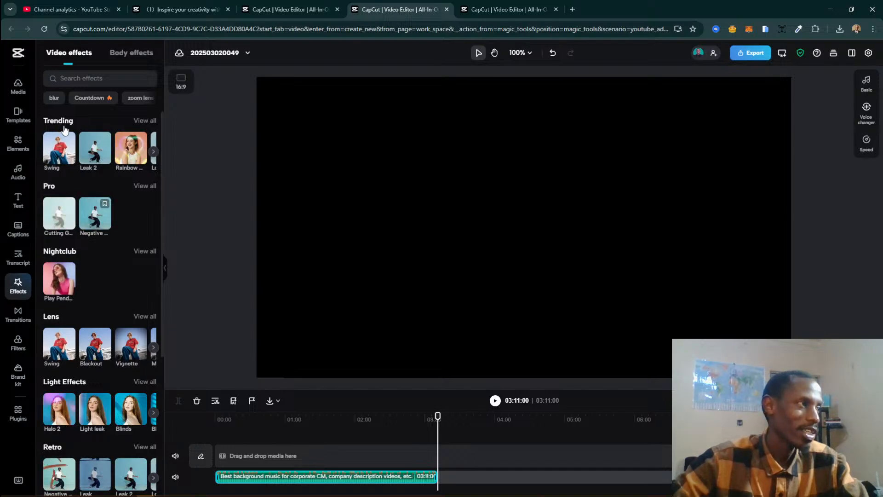
{"action": "left_click", "coordinate": [26, 229]}
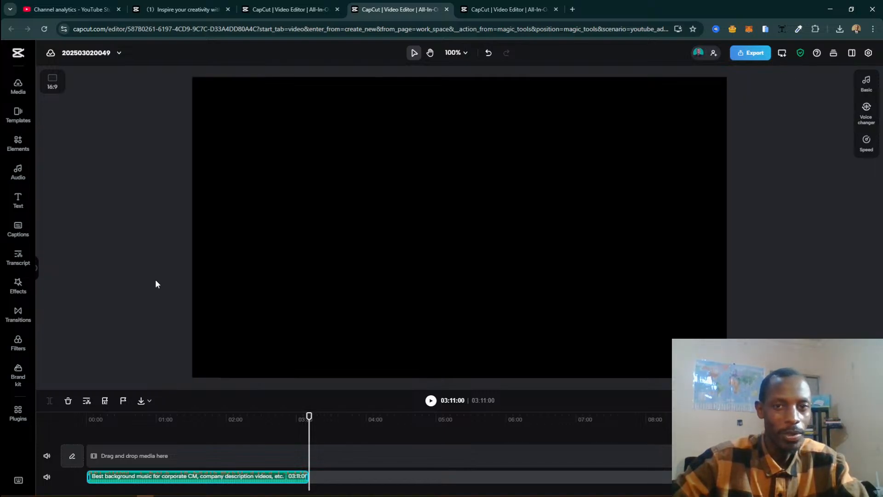
{"action": "left_click", "coordinate": [18, 317]}
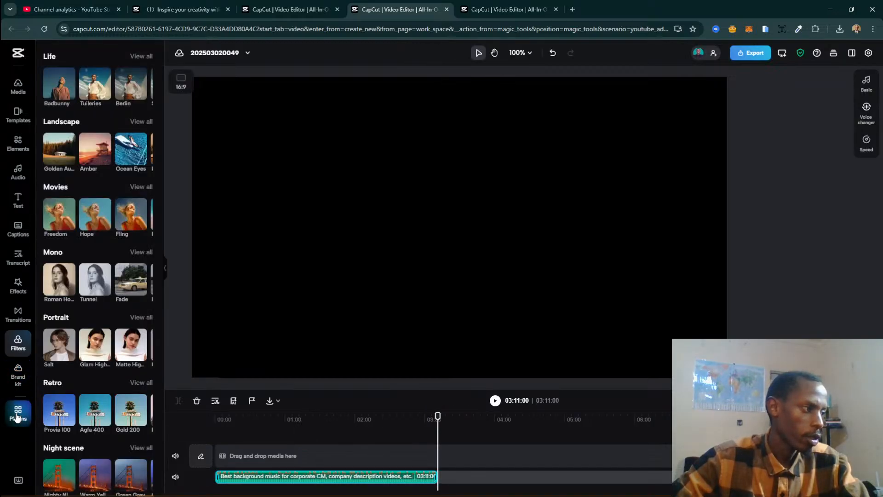
{"action": "left_click", "coordinate": [7, 371]}
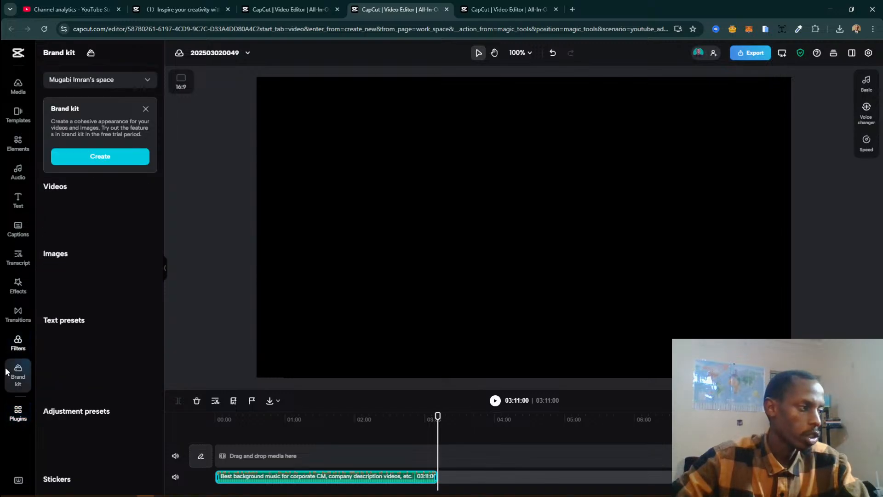
{"action": "left_click", "coordinate": [18, 413]}
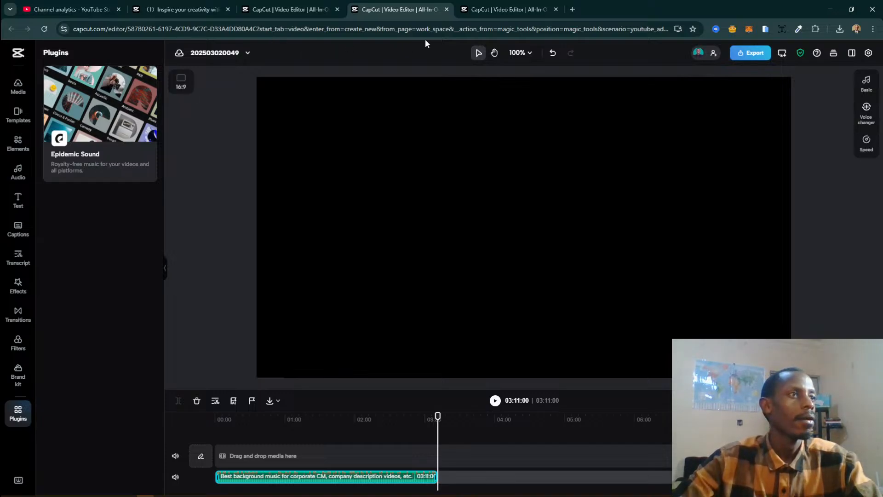
Step: Close the 16:9 project and the blank 9:16 project, returning to the Promo template project
{"action": "left_click", "coordinate": [446, 9]}
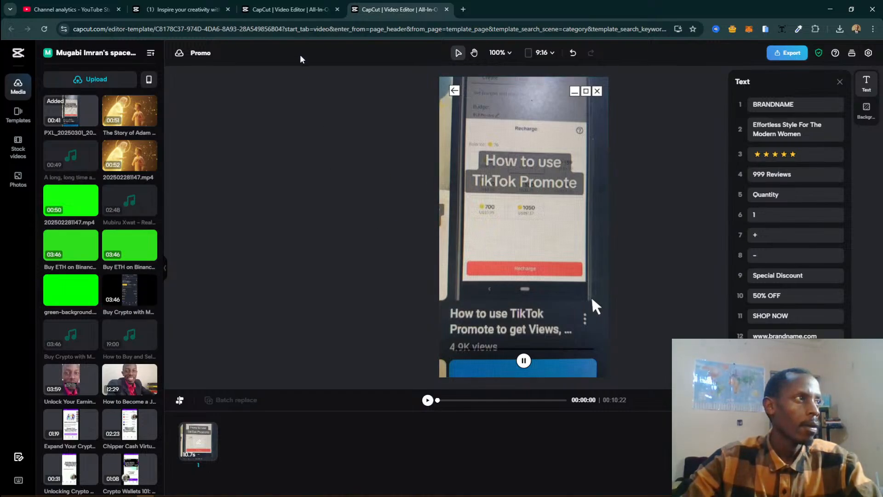
{"action": "left_click", "coordinate": [281, 8]}
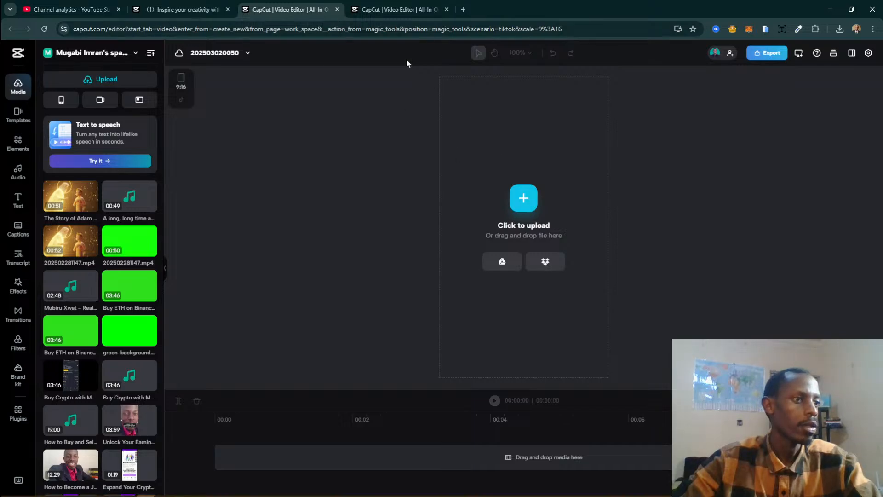
{"action": "left_click", "coordinate": [337, 10]}
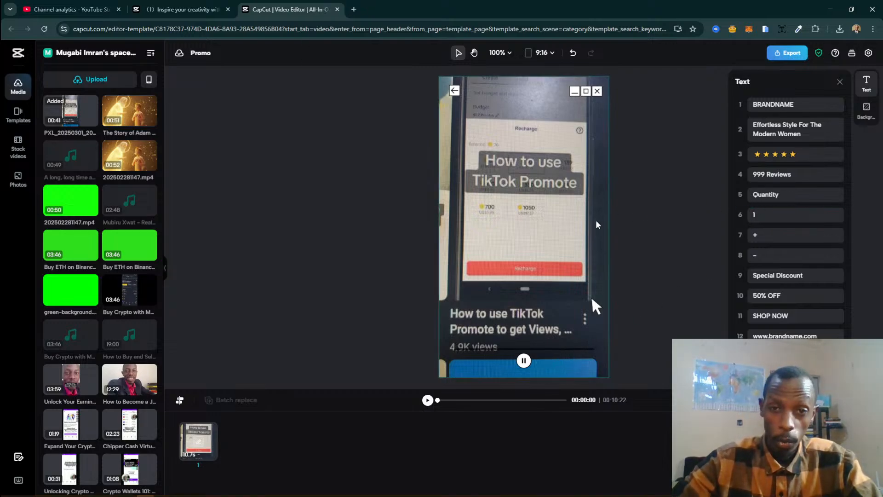
Step: Try to move the clip in the Promo template's preview, and shrink it to a smaller frame centred on the white canvas
{"action": "left_click", "coordinate": [584, 202]}
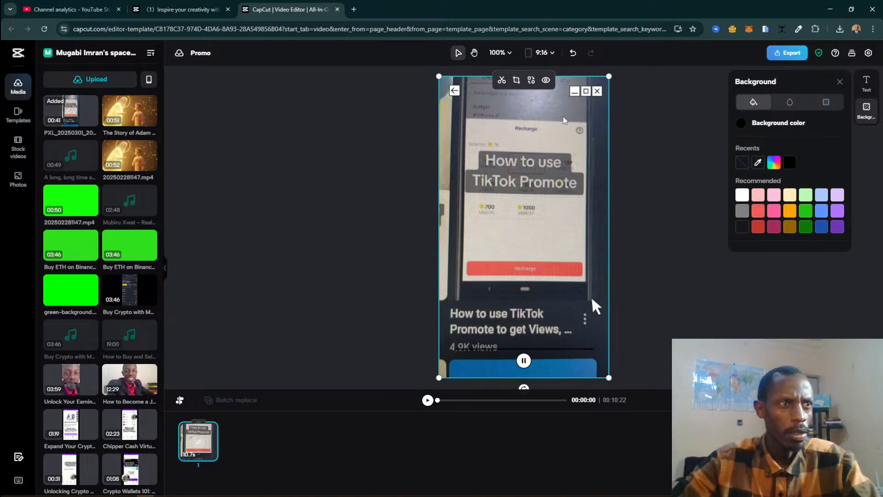
{"action": "left_click_drag", "start_coordinate": [564, 131], "coordinate": [540, 355]}
{"action": "left_click", "coordinate": [617, 112]}
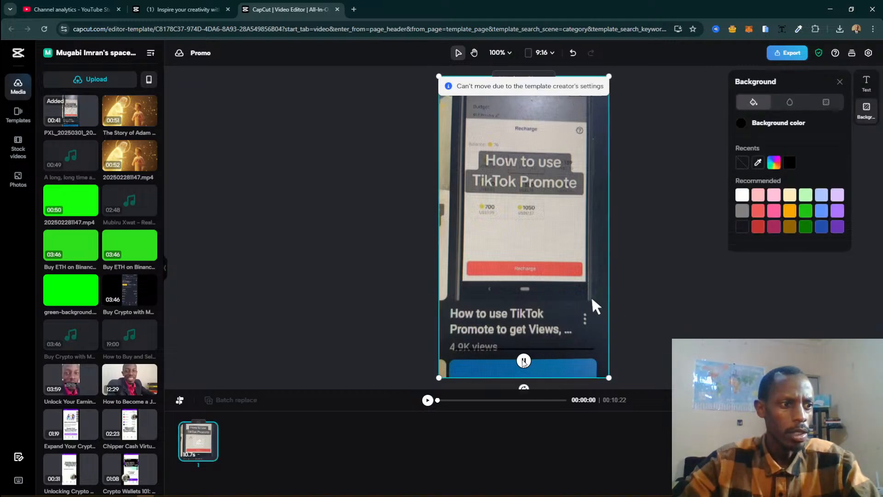
{"action": "left_click", "coordinate": [524, 361]}
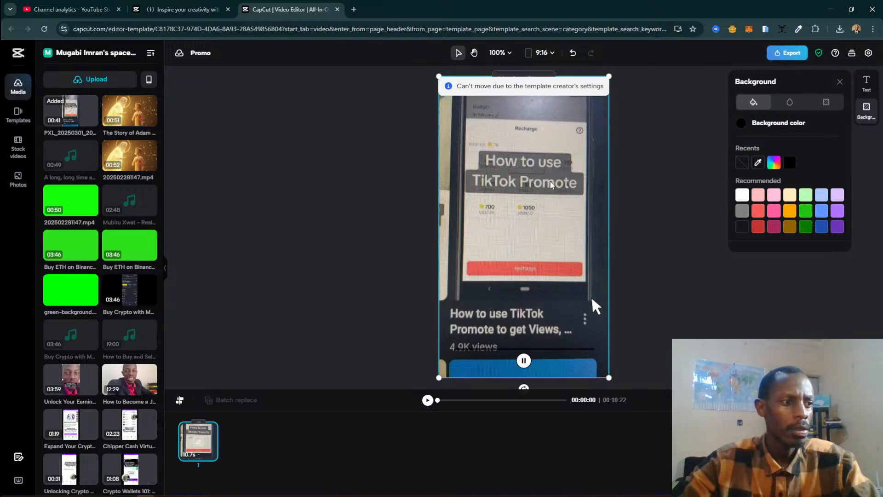
{"action": "left_click_drag", "start_coordinate": [608, 377], "coordinate": [568, 313]}
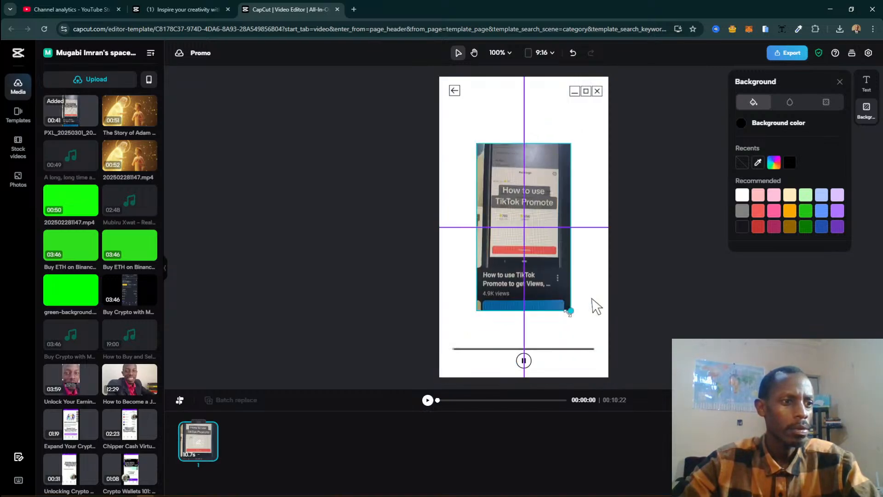
{"action": "left_click", "coordinate": [525, 359]}
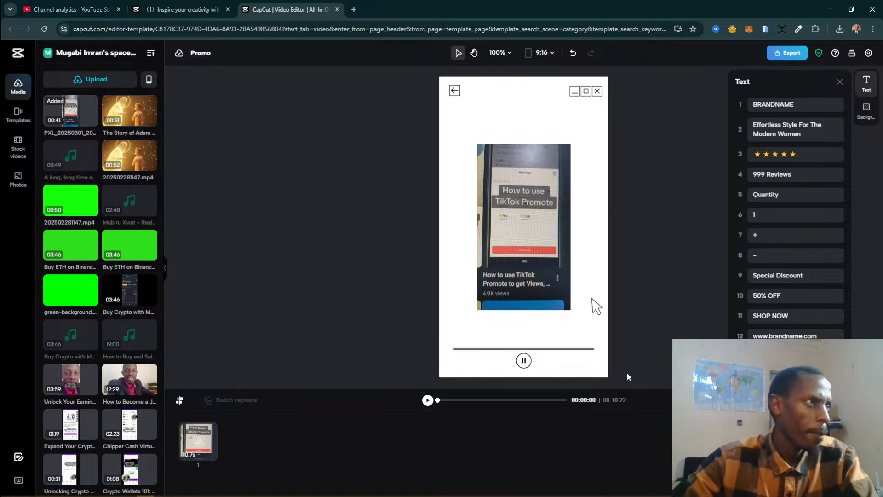
Step: Look at the clip's replace, crop, trim, hide and resume options in the Promo template timeline
{"action": "left_click", "coordinate": [564, 290]}
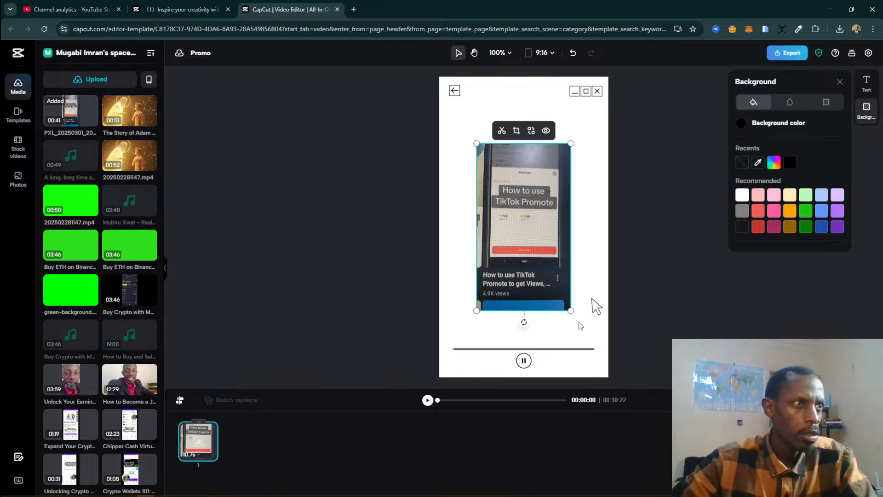
{"action": "left_click", "coordinate": [198, 442]}
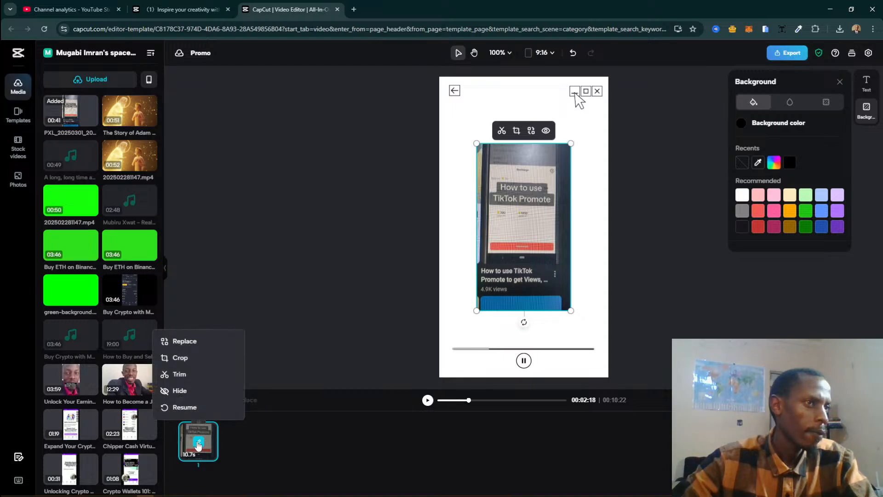
{"action": "left_click", "coordinate": [582, 99]}
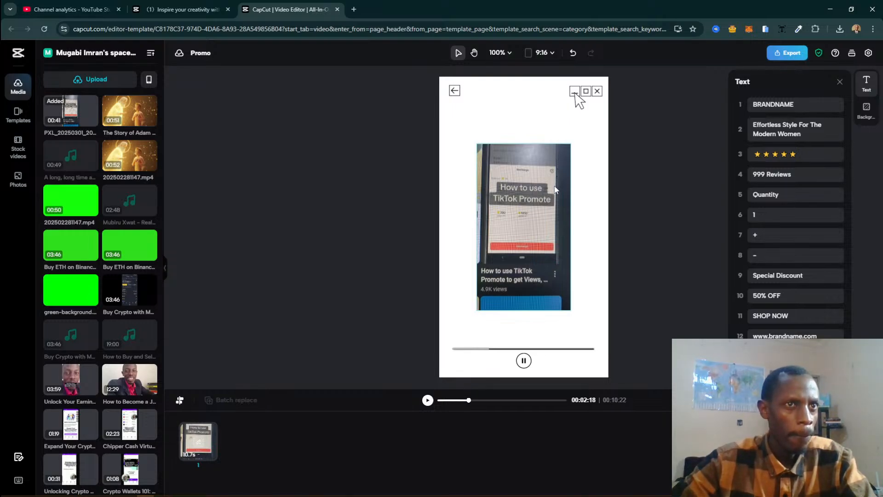
{"action": "left_click", "coordinate": [547, 202]}
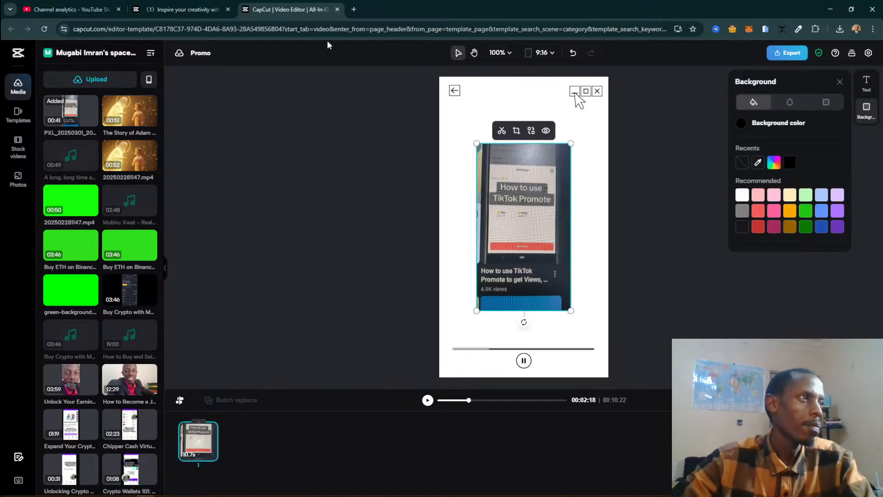
Step: Reopen the closed blank 9:16 project from the browser history and close the Promo template project
{"action": "left_click", "coordinate": [872, 29]}
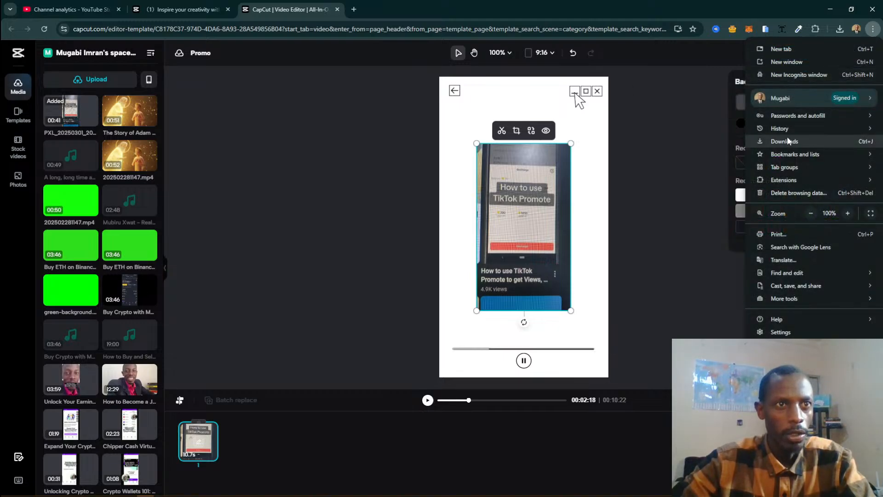
{"action": "mouse_move", "coordinate": [787, 130]}
{"action": "left_click", "coordinate": [584, 181]}
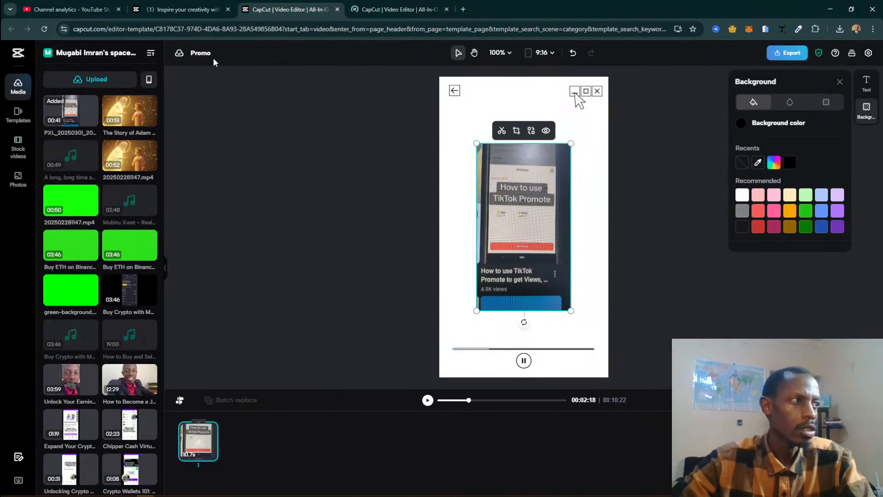
{"action": "left_click", "coordinate": [299, 28]}
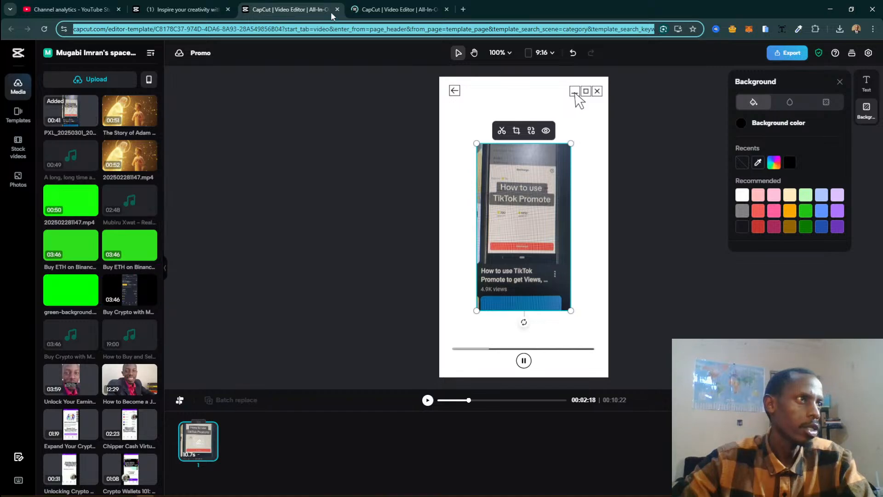
{"action": "key", "text": "ctrl+Tab"}
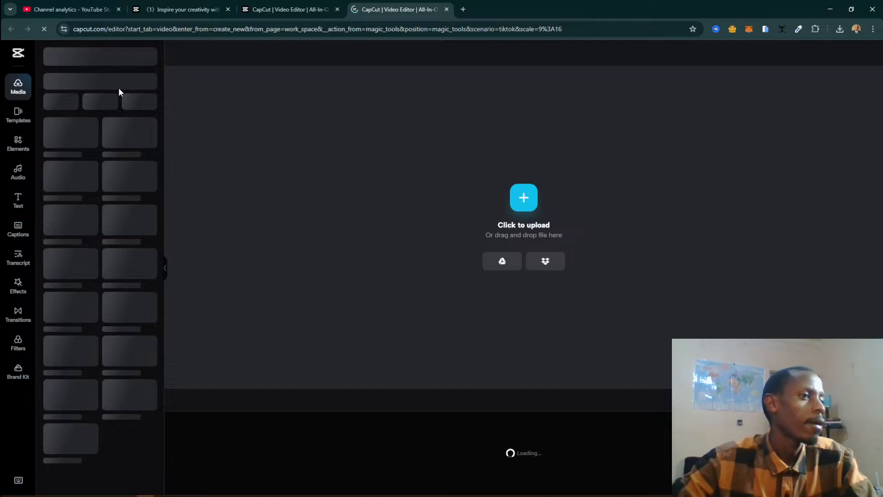
{"action": "left_click", "coordinate": [337, 10]}
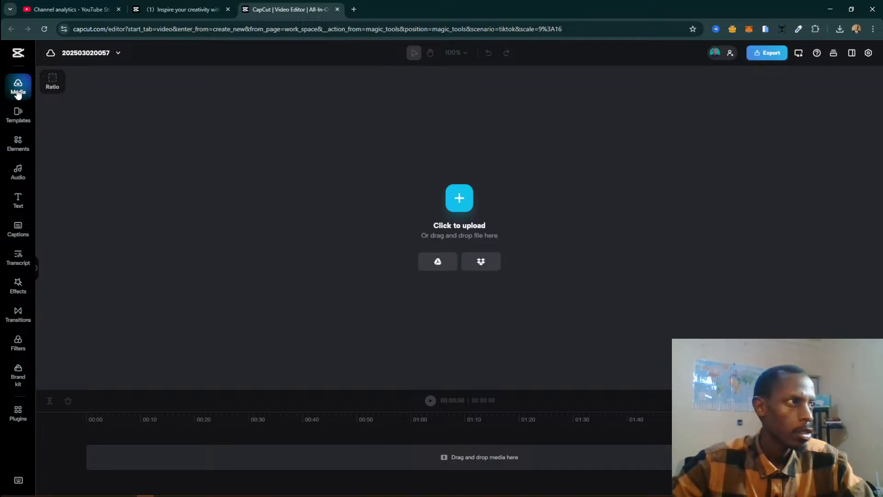
Step: Add the uploaded PXL_20250301_201536622.mp4 clip to the blank 9:16 project and check the preview zoom options
{"action": "left_click", "coordinate": [18, 92]}
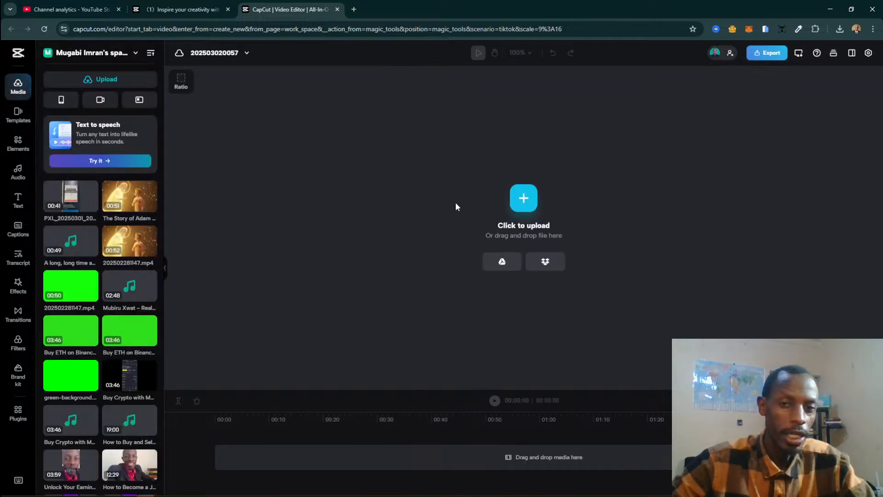
{"action": "left_click_drag", "start_coordinate": [72, 201], "coordinate": [506, 216]}
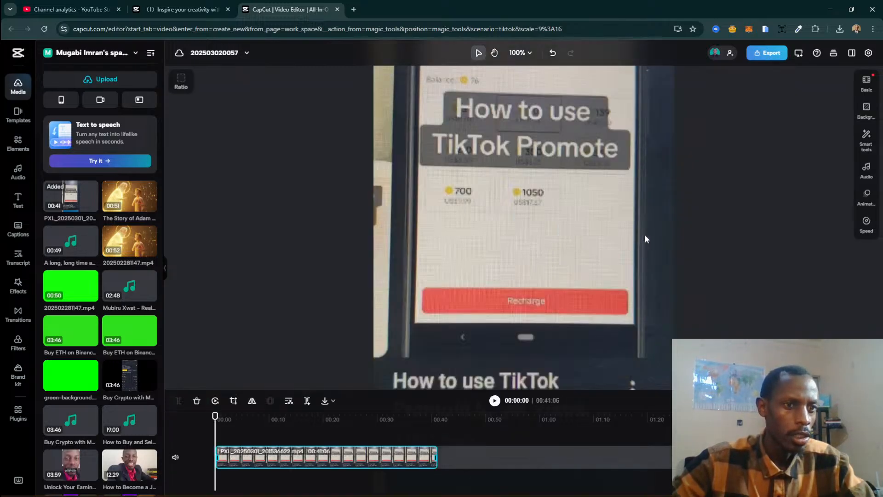
{"action": "left_click", "coordinate": [520, 53]}
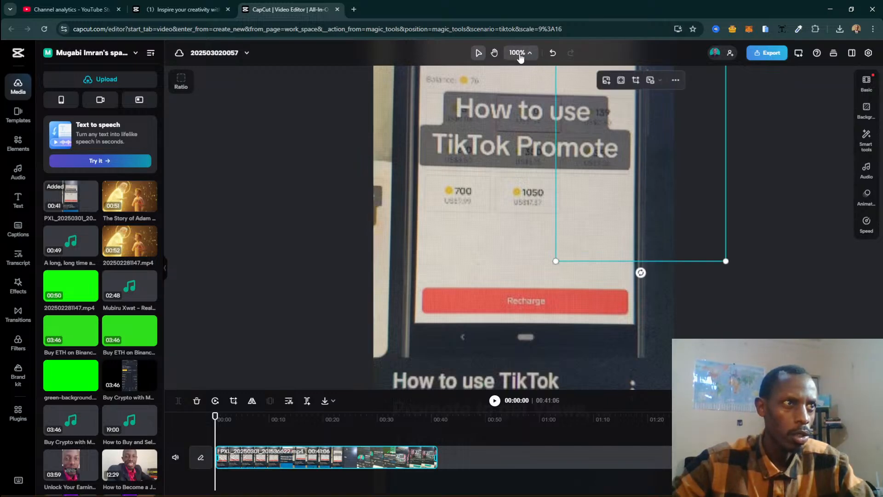
{"action": "left_click", "coordinate": [515, 55]}
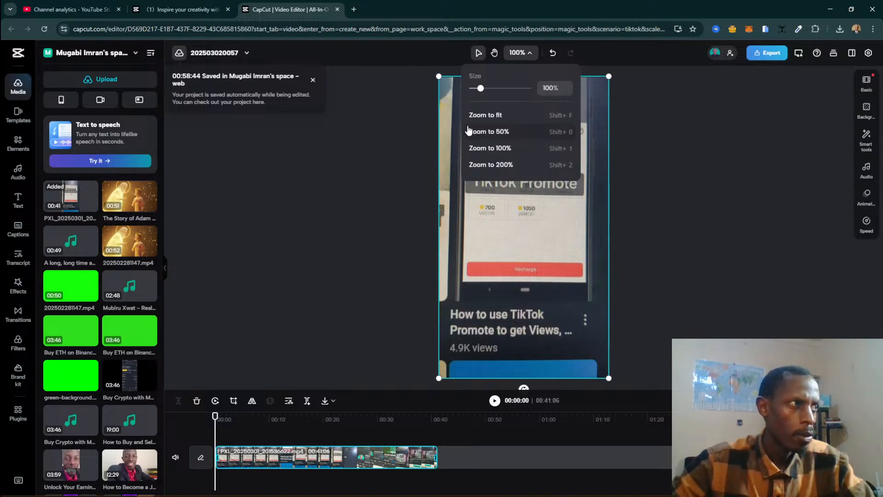
{"action": "left_click", "coordinate": [678, 245]}
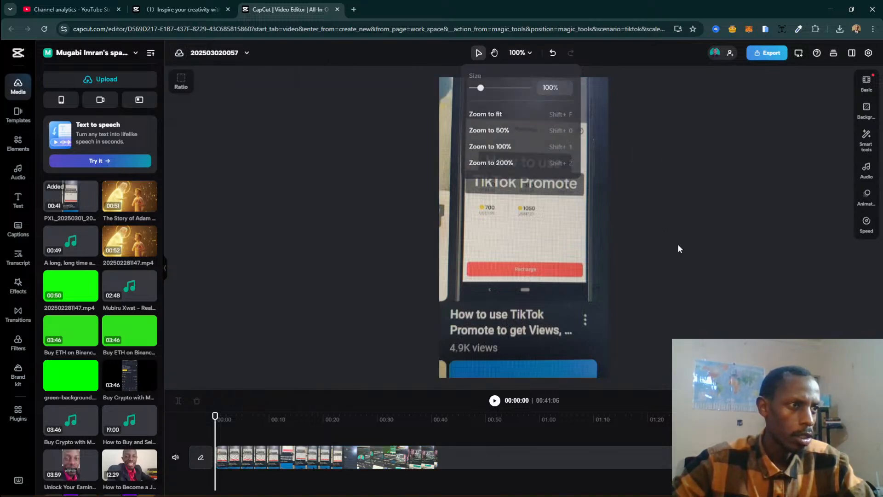
Step: Generate automatic captions for the timeline clip with English (US) as the video language
{"action": "left_click", "coordinate": [275, 451]}
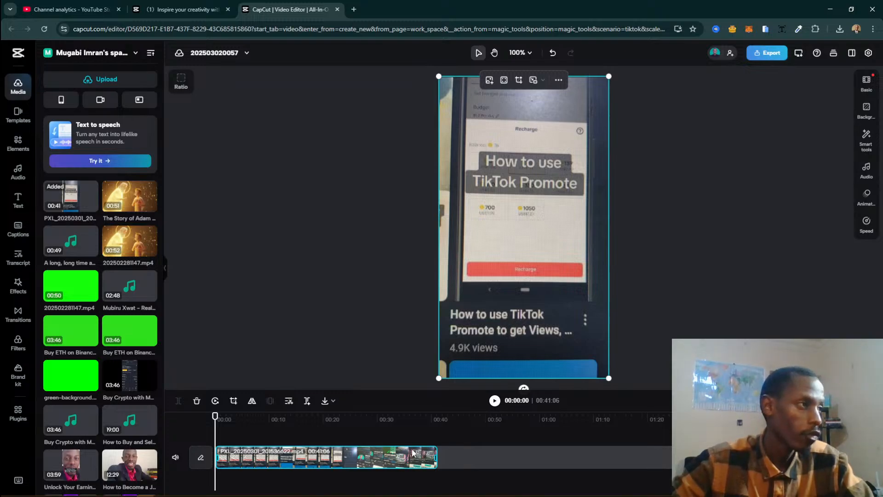
{"action": "left_click", "coordinate": [9, 238]}
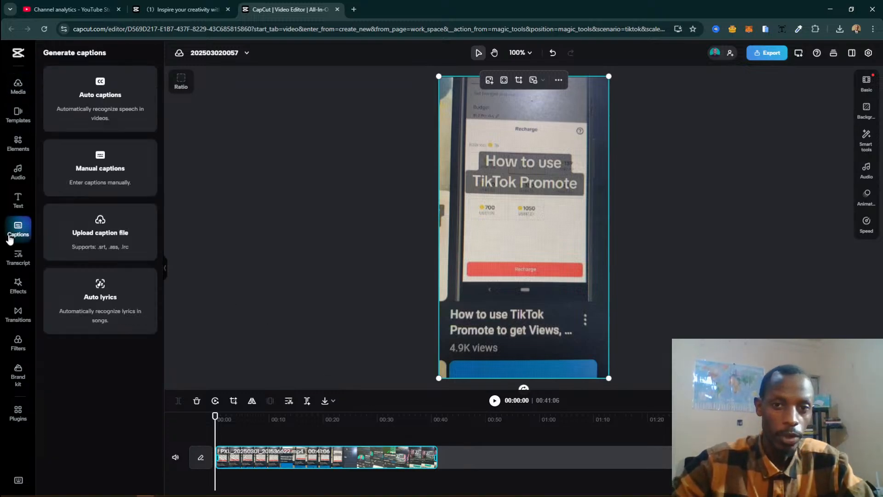
{"action": "left_click", "coordinate": [99, 106]}
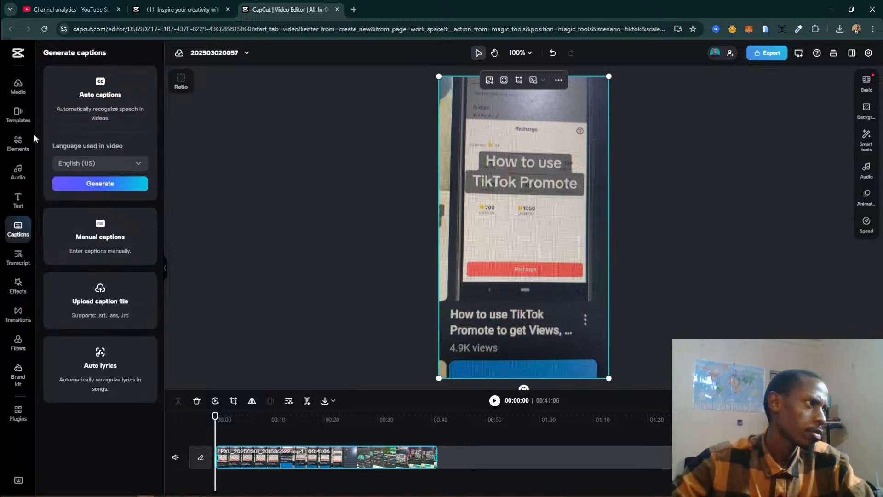
{"action": "left_click", "coordinate": [23, 233]}
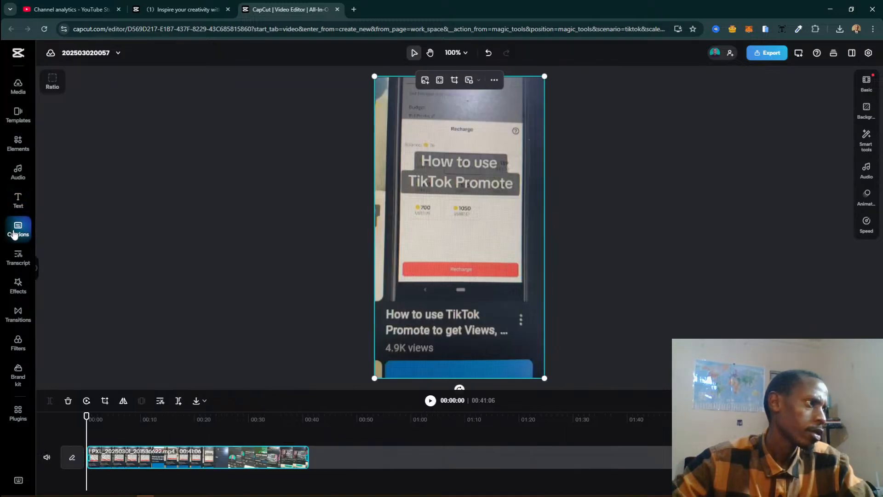
{"action": "left_click", "coordinate": [14, 232]}
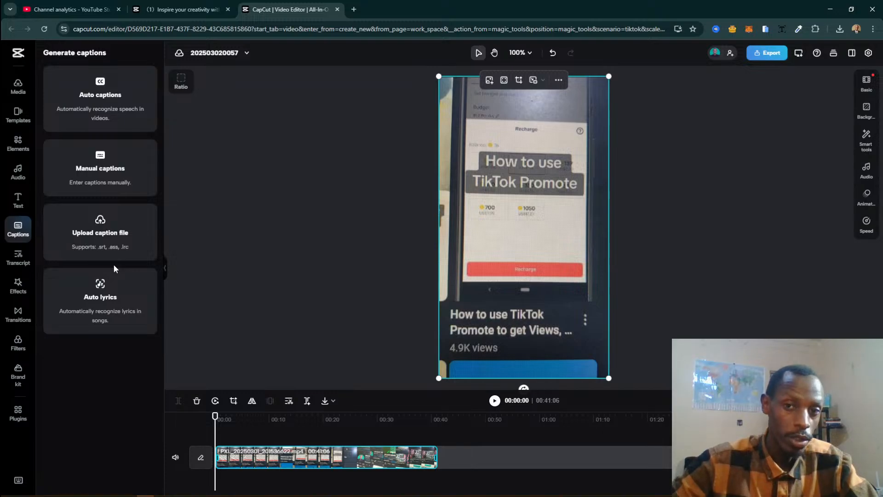
{"action": "left_click", "coordinate": [106, 102]}
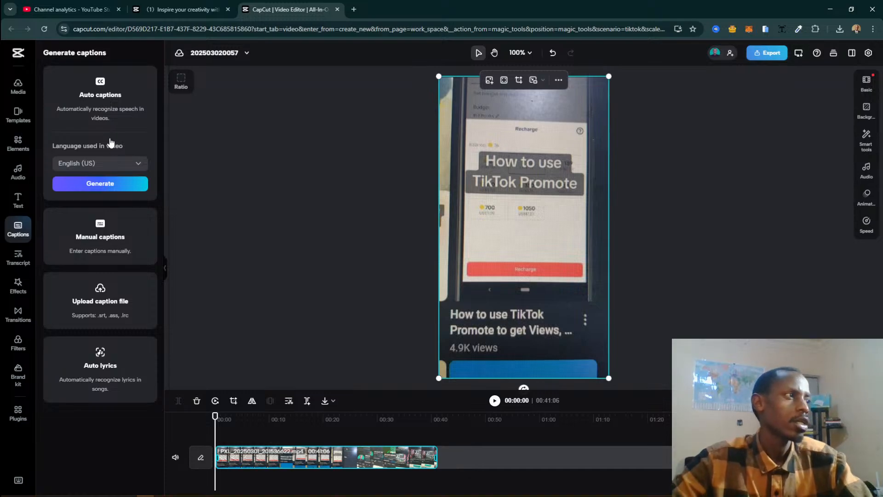
{"action": "left_click", "coordinate": [114, 187]}
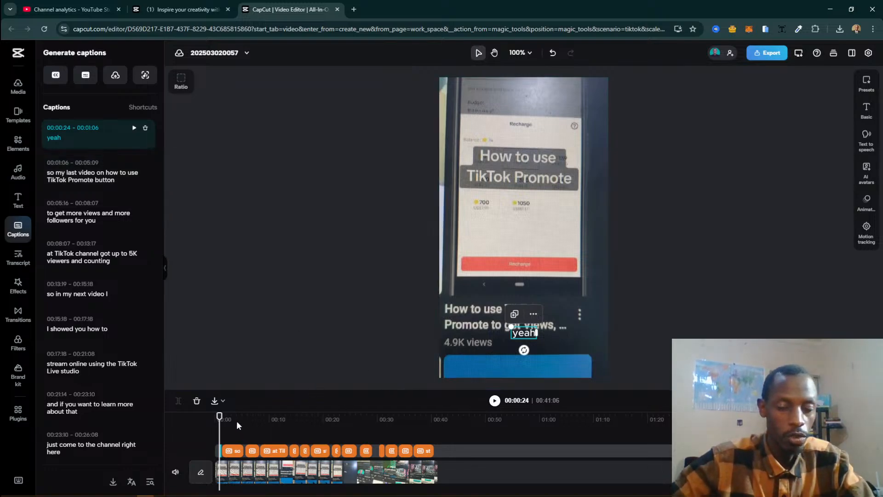
Step: Review the generated captions in the list and against the video at several points along the timeline
{"action": "left_click_drag", "start_coordinate": [221, 413], "coordinate": [229, 414]}
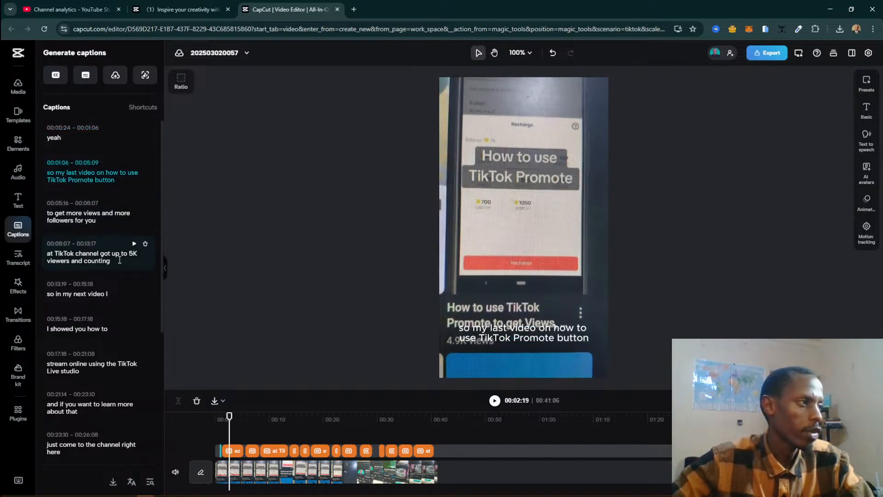
{"action": "scroll", "coordinate": [109, 319], "scroll_direction": "down", "scroll_amount": 5}
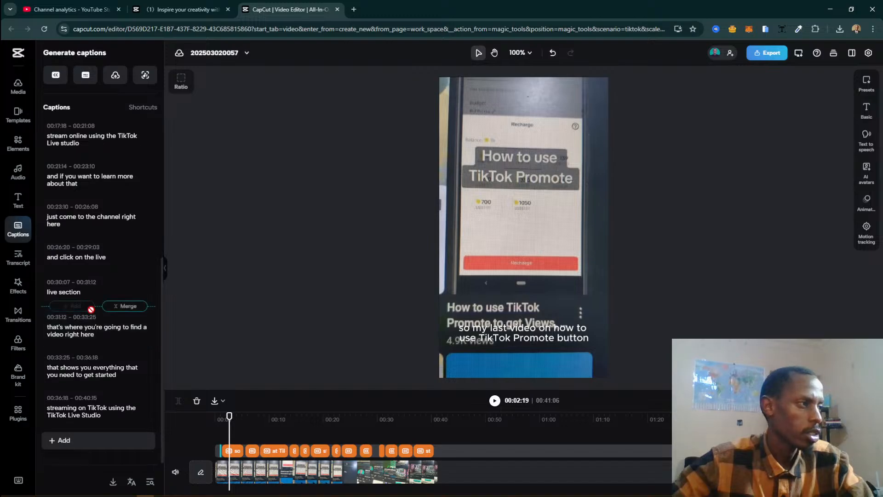
{"action": "left_click", "coordinate": [97, 334]}
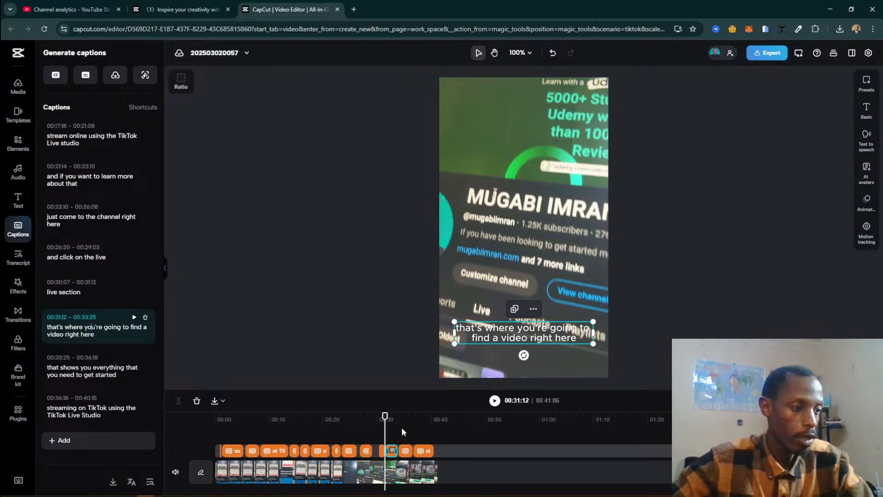
{"action": "left_click", "coordinate": [390, 417]}
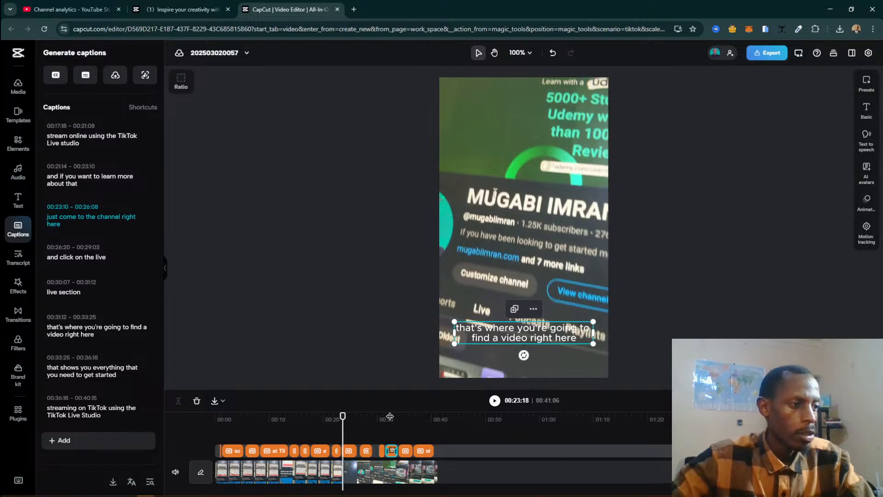
{"action": "left_click", "coordinate": [447, 417]}
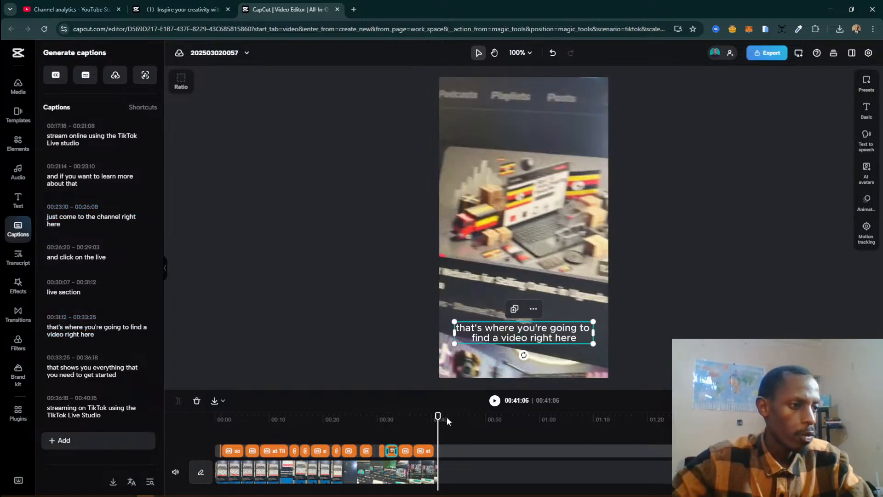
{"action": "left_click", "coordinate": [427, 417]}
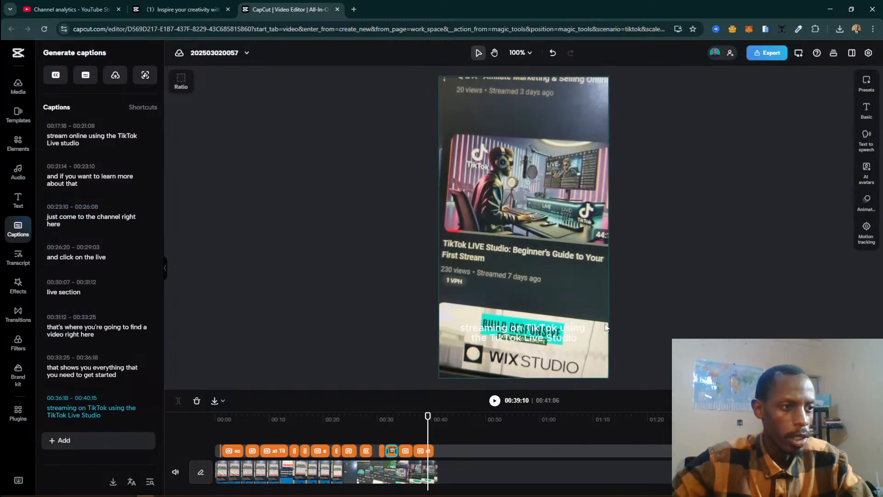
Step: Apply the preset style with yellow text and a black outline to the captions, previewing it near 36 seconds
{"action": "left_click", "coordinate": [410, 419]}
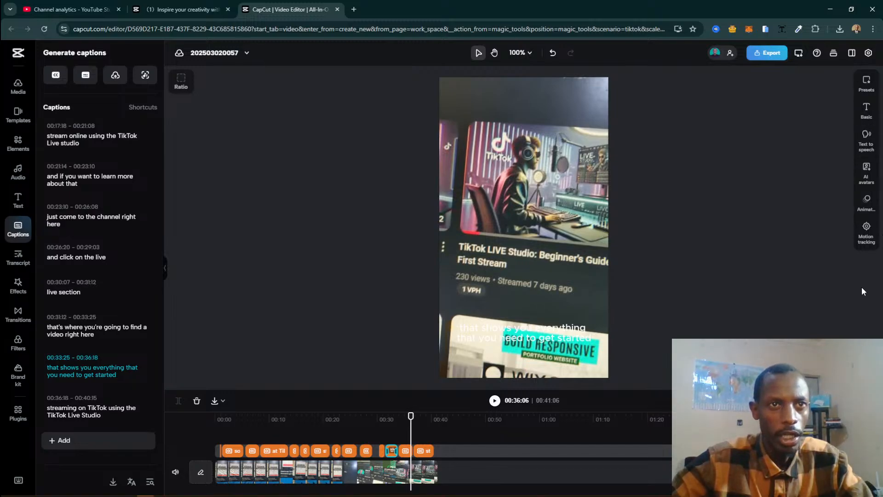
{"action": "left_click", "coordinate": [870, 88]}
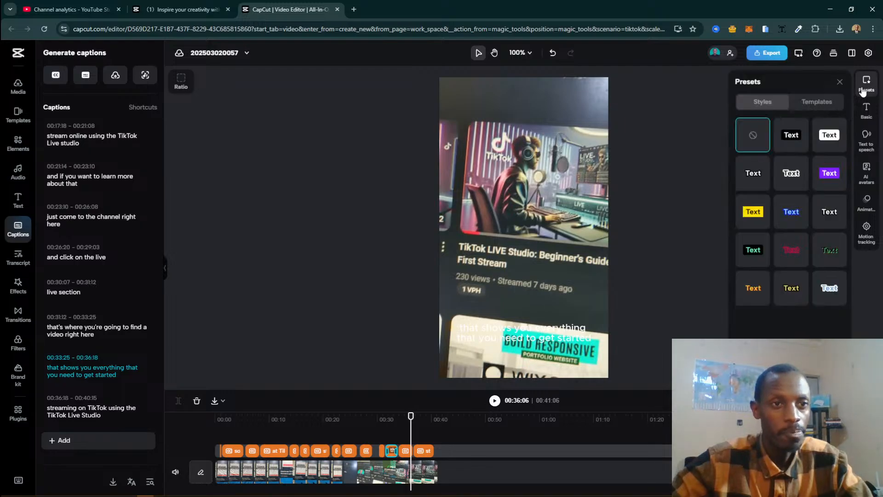
{"action": "left_click", "coordinate": [799, 294]}
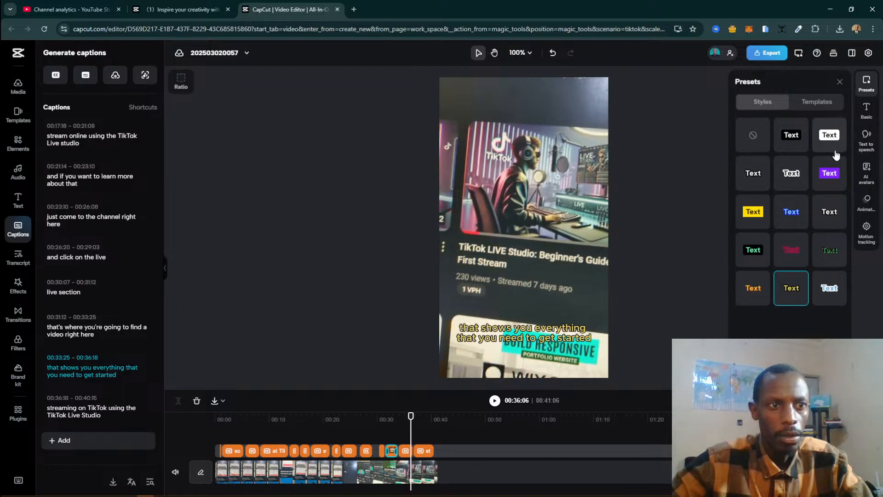
Step: Try the Glow effect on the captions, turn it off again, and look over the opacity and transform settings
{"action": "left_click", "coordinate": [866, 119]}
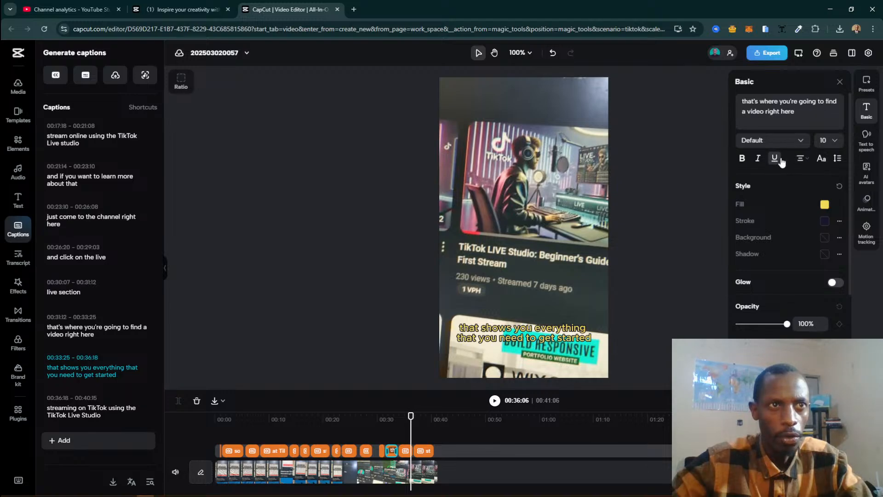
{"action": "left_click", "coordinate": [867, 85]}
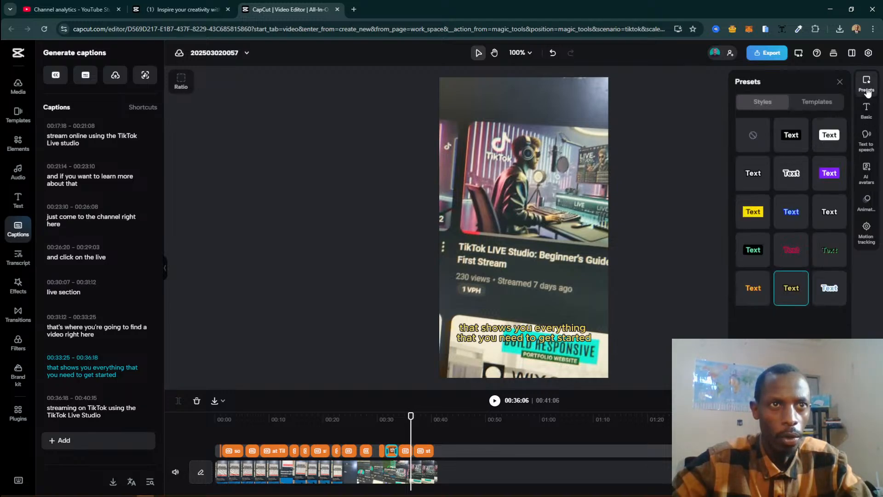
{"action": "left_click", "coordinate": [872, 119]}
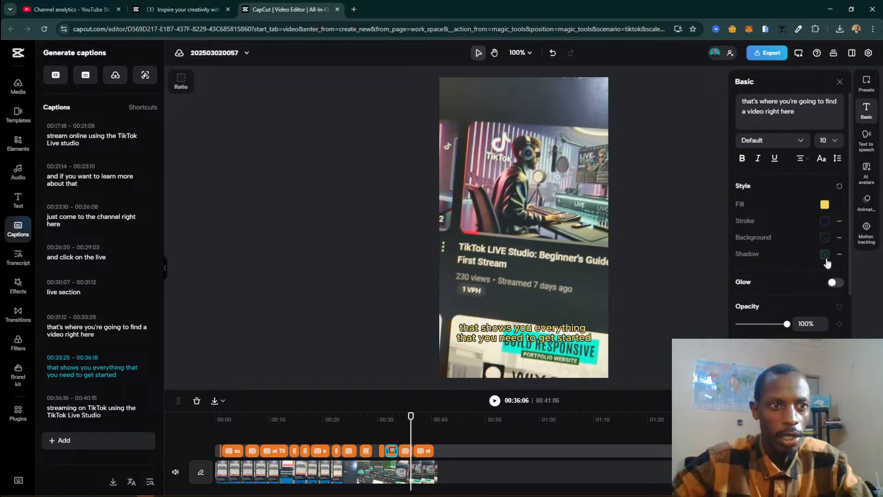
{"action": "left_click", "coordinate": [834, 284]}
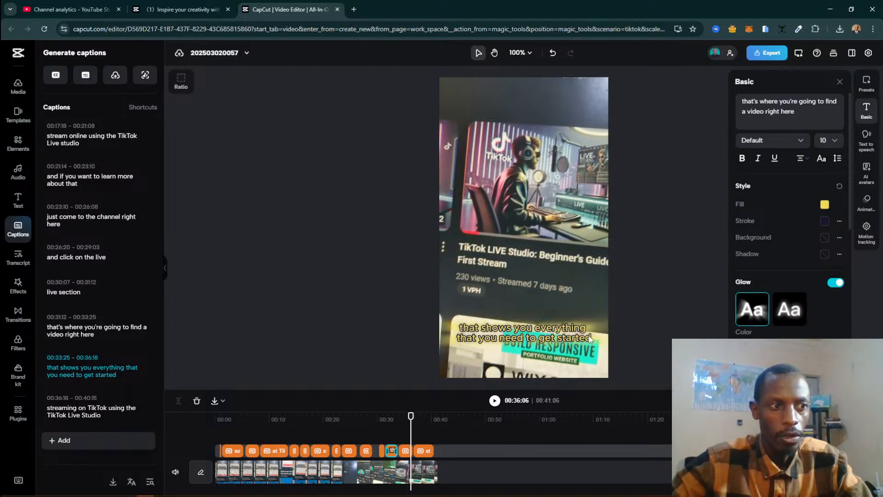
{"action": "left_click", "coordinate": [834, 283]}
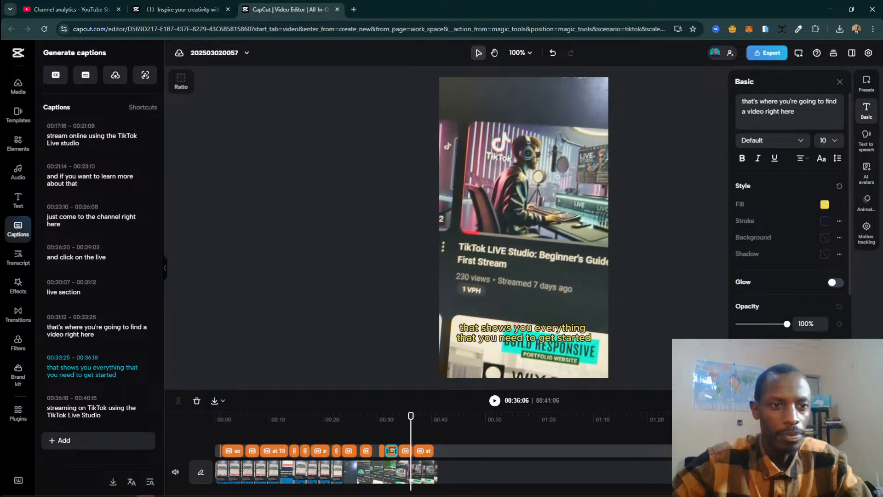
{"action": "scroll", "coordinate": [789, 230], "scroll_direction": "down", "scroll_amount": 2}
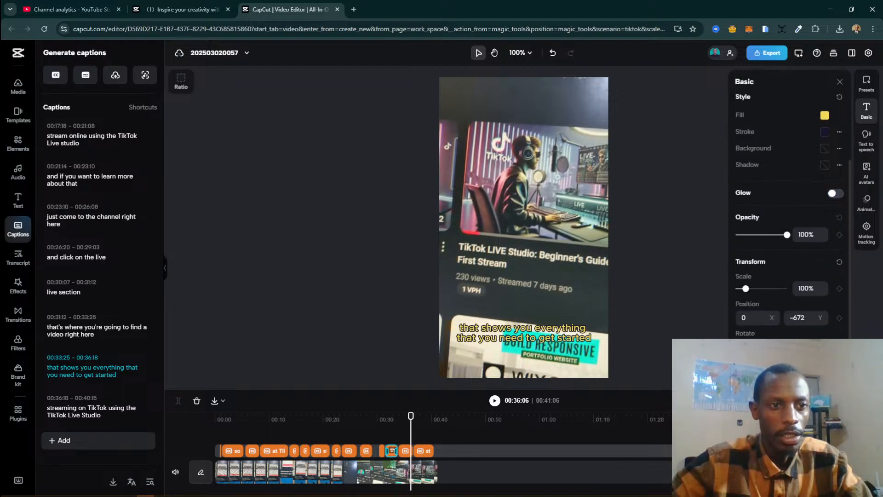
{"action": "scroll", "coordinate": [772, 204], "scroll_direction": "up", "scroll_amount": 2}
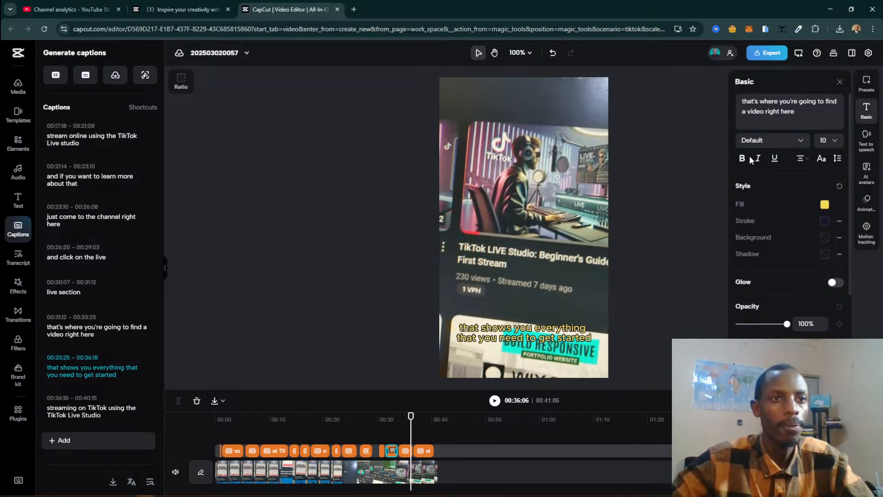
Step: Check the font, caption text and font size options for the selected caption
{"action": "left_click", "coordinate": [754, 141]}
{"action": "left_click", "coordinate": [761, 141]}
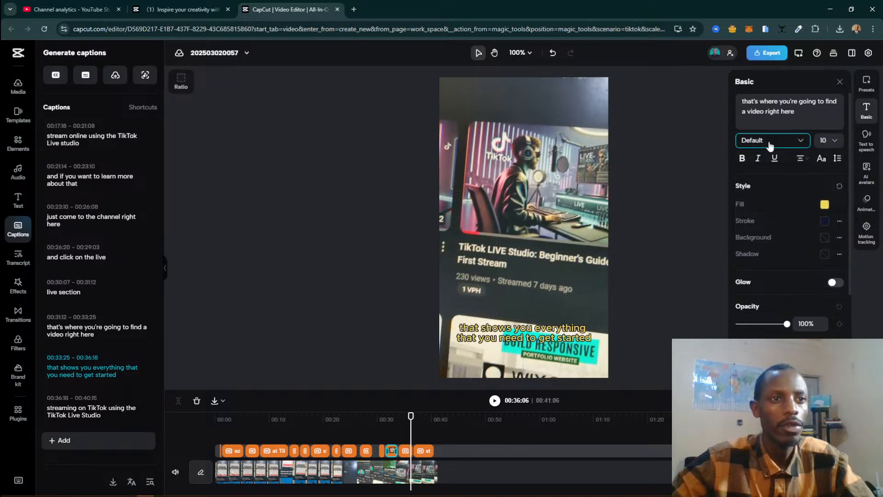
{"action": "left_click", "coordinate": [823, 140]}
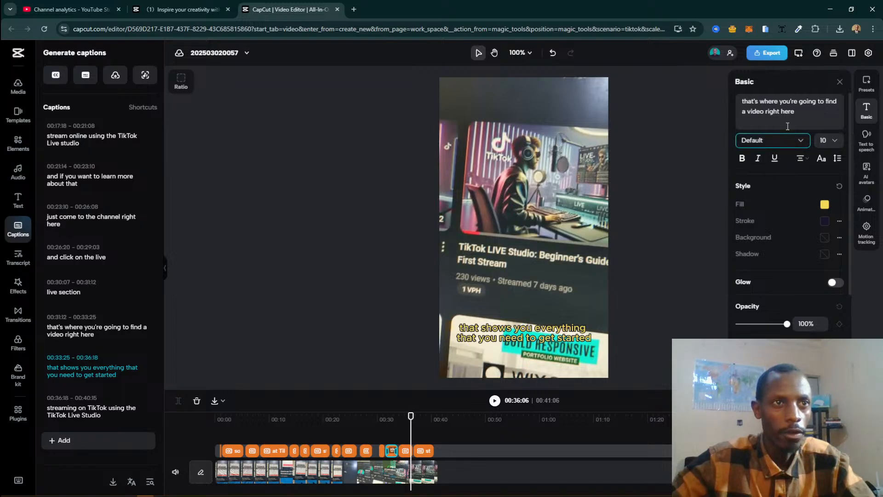
{"action": "left_click", "coordinate": [812, 99]}
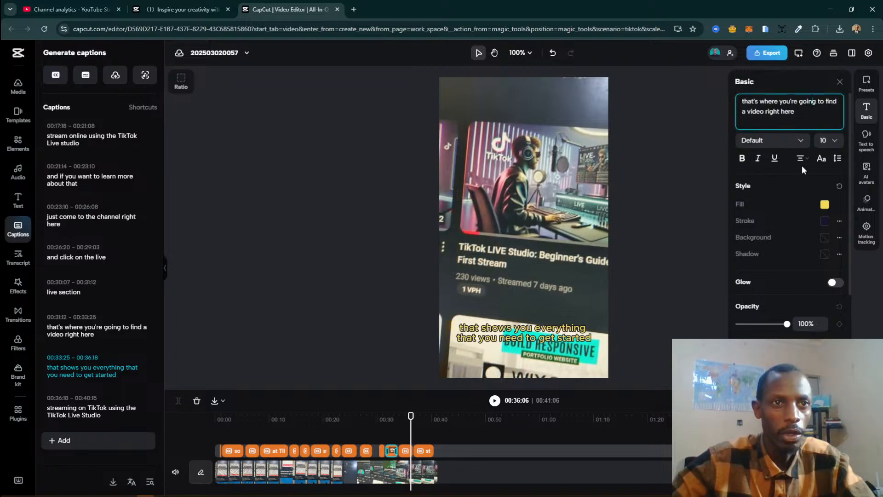
{"action": "left_click", "coordinate": [834, 139]}
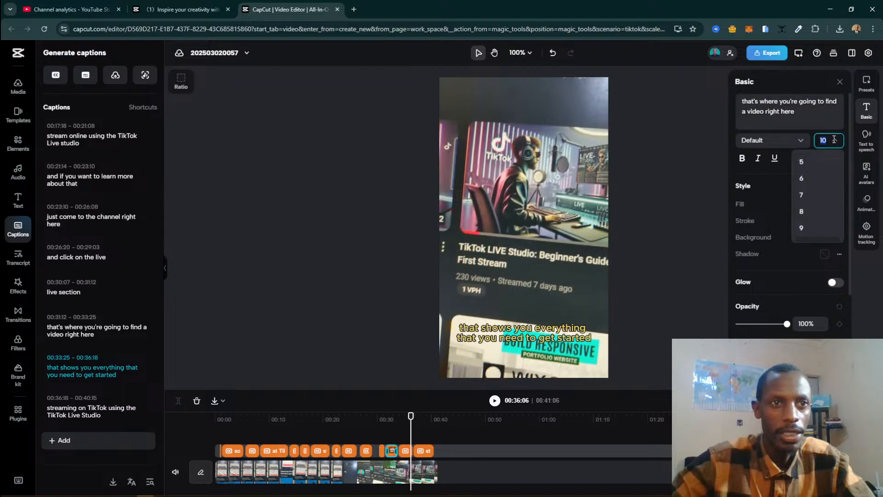
Step: Browse the text-to-speech voices and the AI avatars available for the captions
{"action": "left_click", "coordinate": [866, 140]}
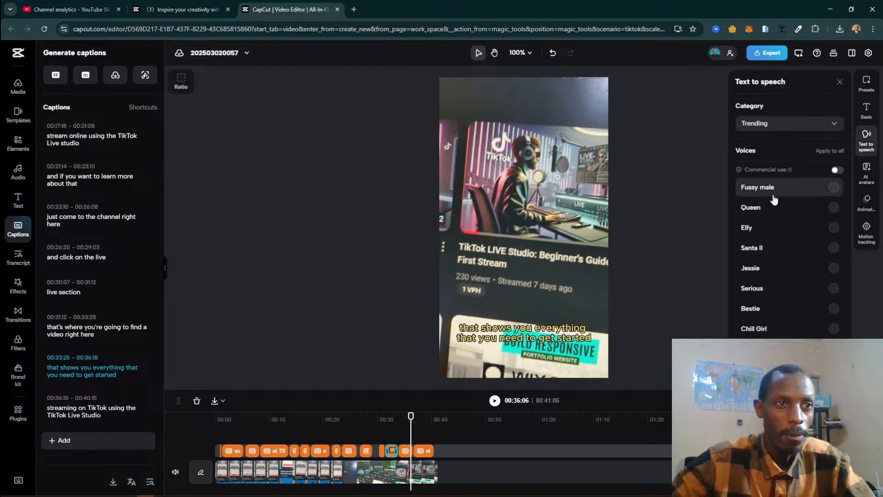
{"action": "left_click", "coordinate": [867, 179]}
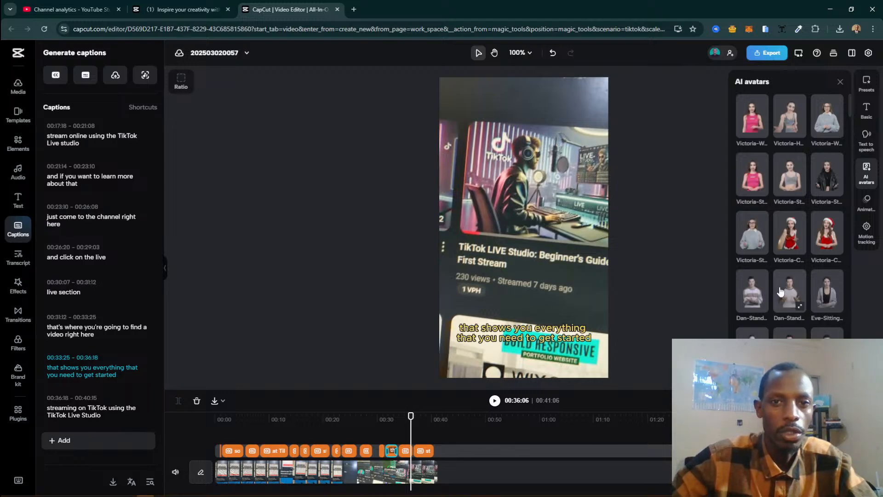
{"action": "scroll", "coordinate": [823, 207], "scroll_direction": "down", "scroll_amount": 6}
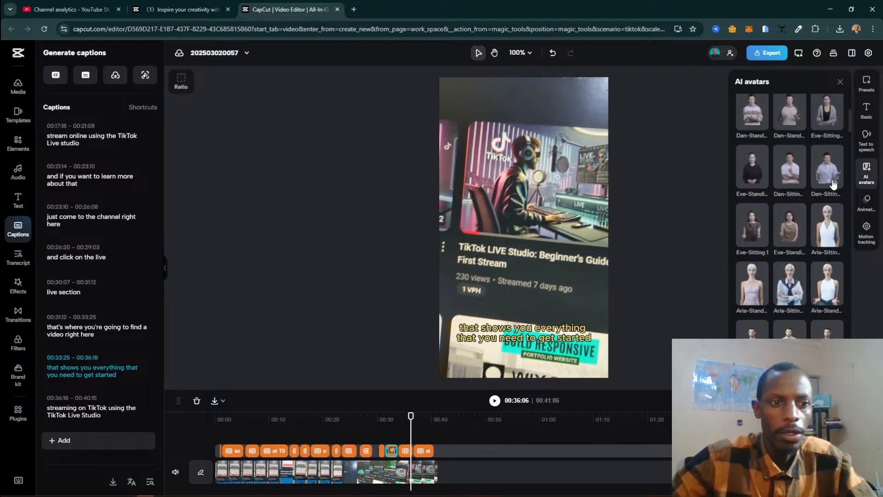
{"action": "scroll", "coordinate": [820, 267], "scroll_direction": "down", "scroll_amount": 6}
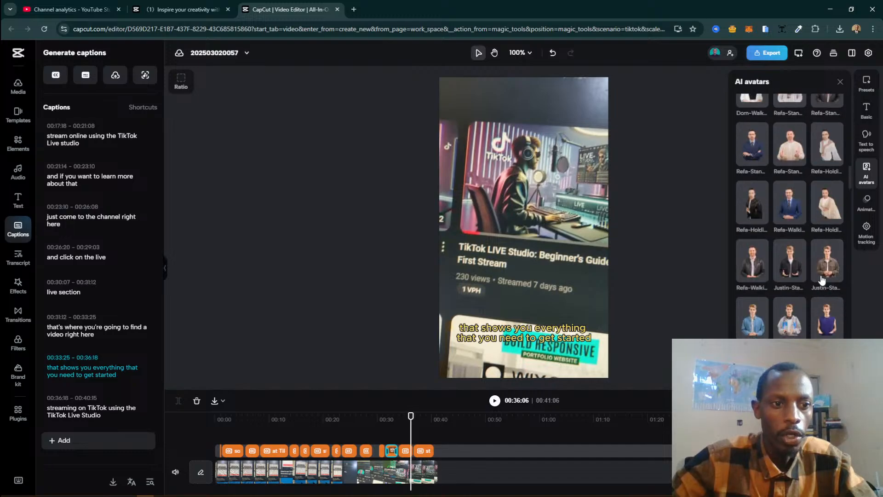
{"action": "scroll", "coordinate": [830, 326], "scroll_direction": "up", "scroll_amount": 10}
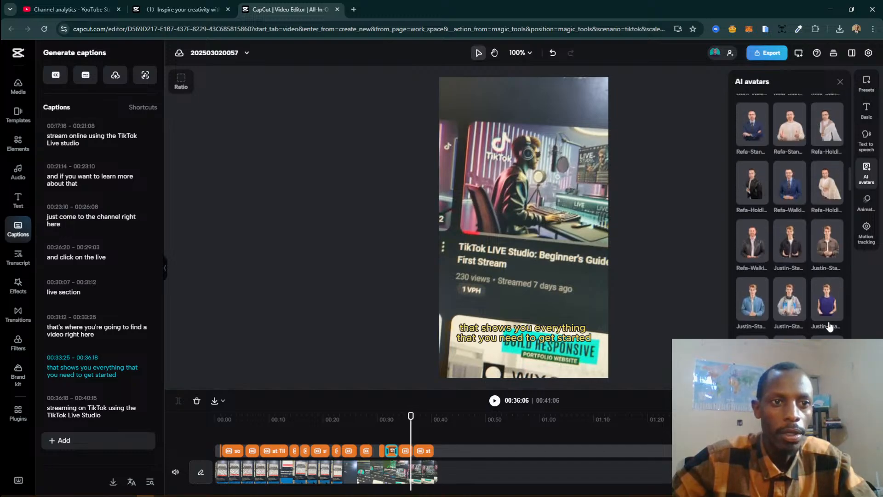
{"action": "scroll", "coordinate": [821, 230], "scroll_direction": "up", "scroll_amount": 3}
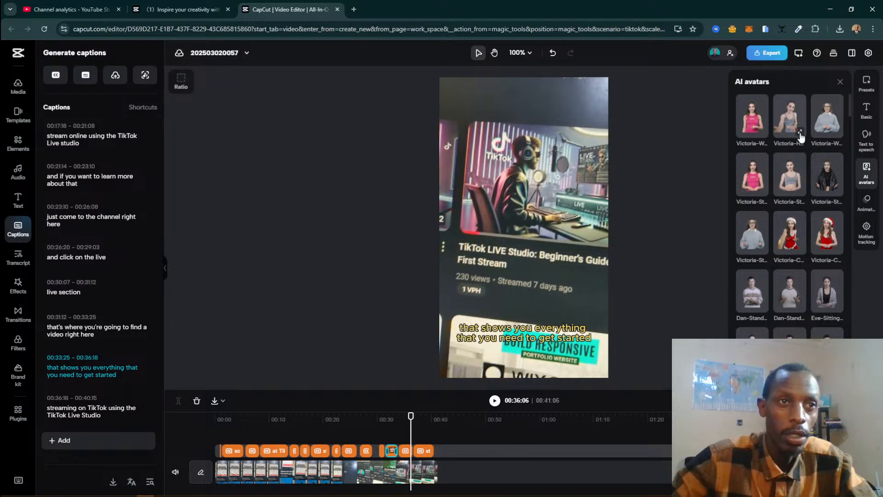
Step: Apply the End Color caption animation after trying the Background and Border pop ones, and stop the preview near 31 seconds
{"action": "left_click", "coordinate": [867, 203]}
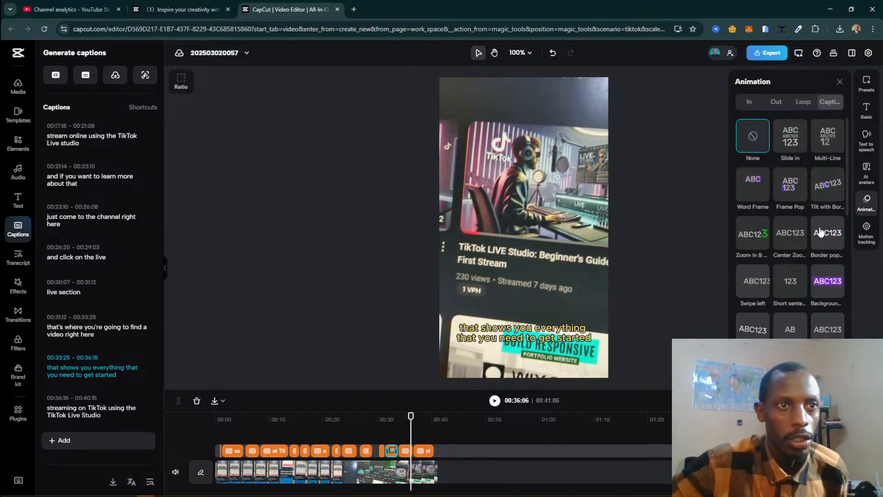
{"action": "left_click", "coordinate": [826, 293]}
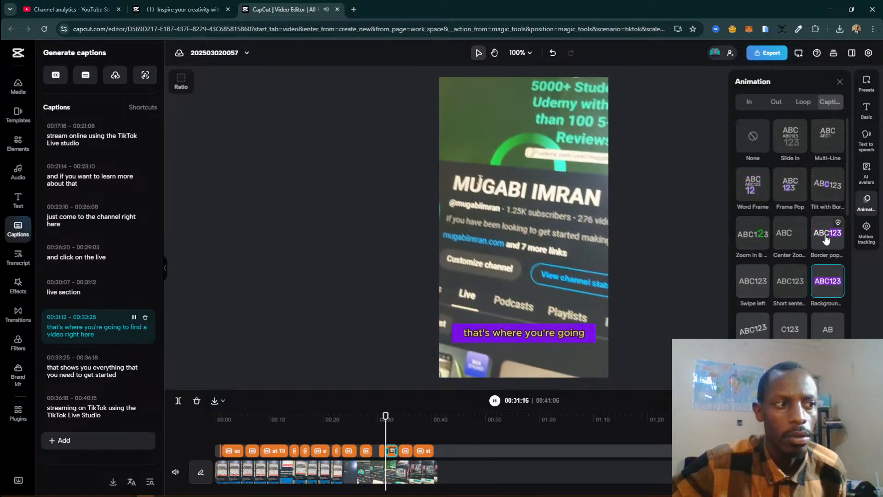
{"action": "left_click", "coordinate": [826, 237]}
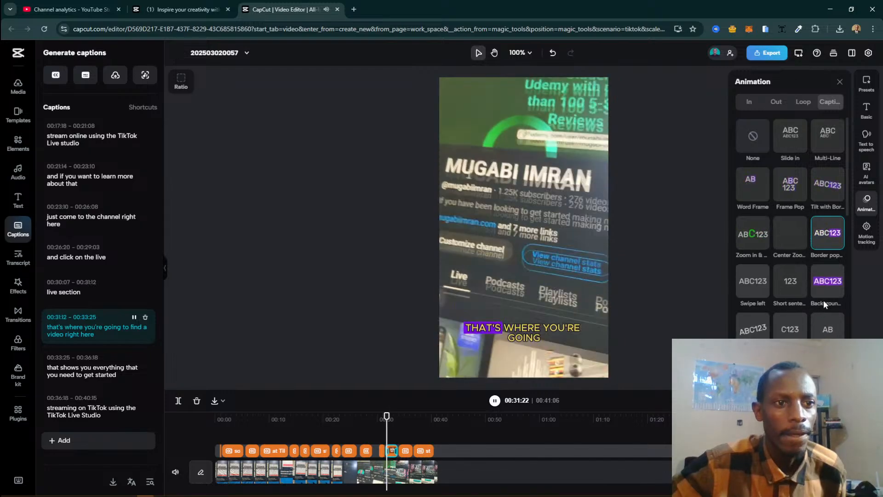
{"action": "scroll", "coordinate": [818, 297], "scroll_direction": "down", "scroll_amount": 5}
{"action": "scroll", "coordinate": [817, 285], "scroll_direction": "down", "scroll_amount": 2}
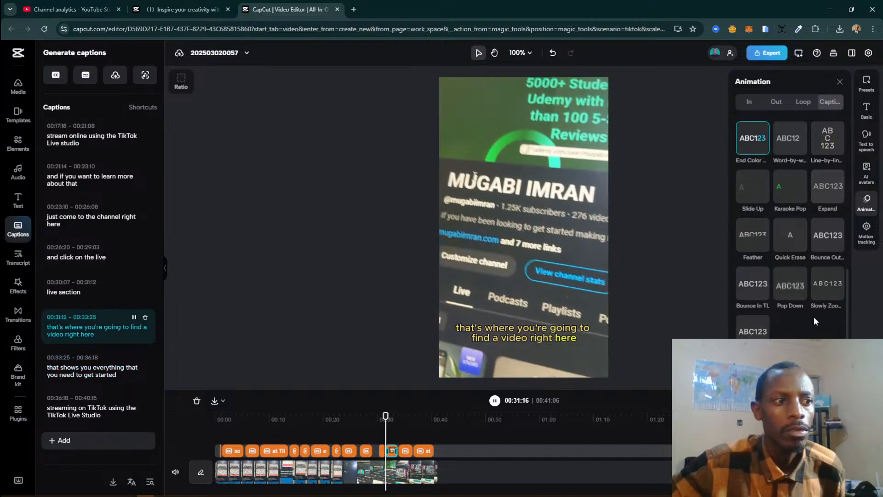
{"action": "scroll", "coordinate": [812, 317], "scroll_direction": "up", "scroll_amount": 5}
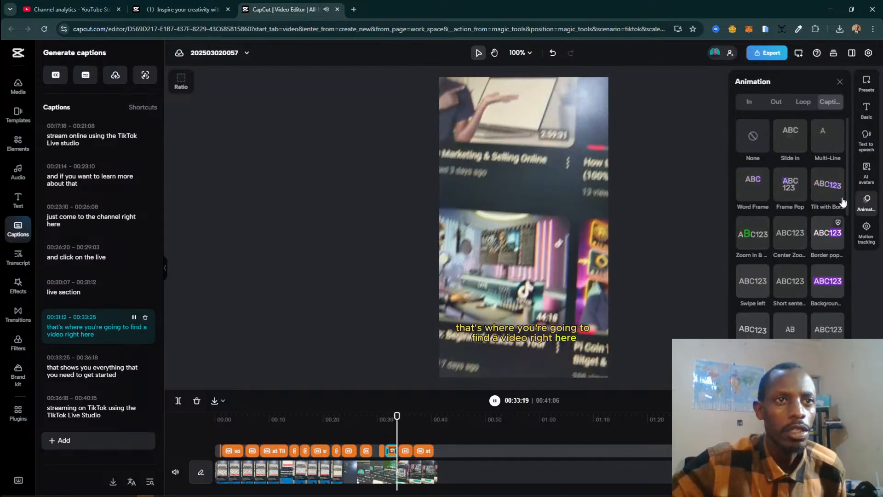
{"action": "left_click", "coordinate": [385, 435]}
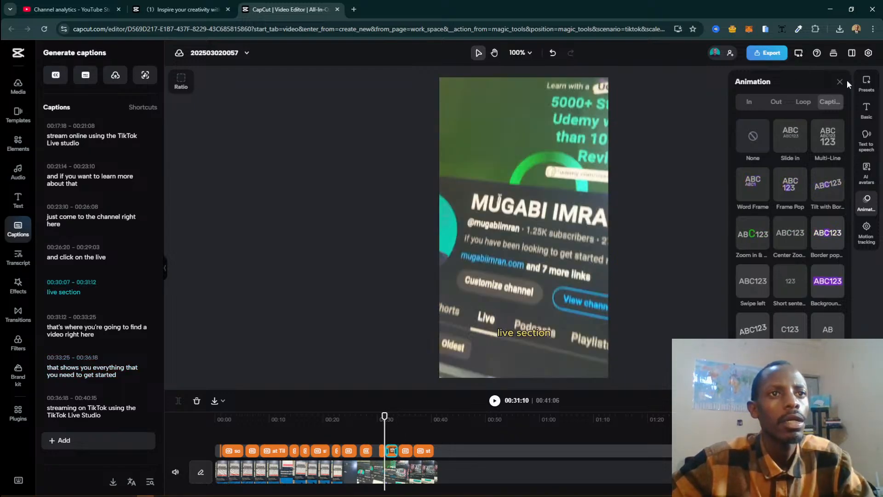
Step: Check the motion tracking options and change the captions' fill color to white
{"action": "left_click", "coordinate": [864, 235]}
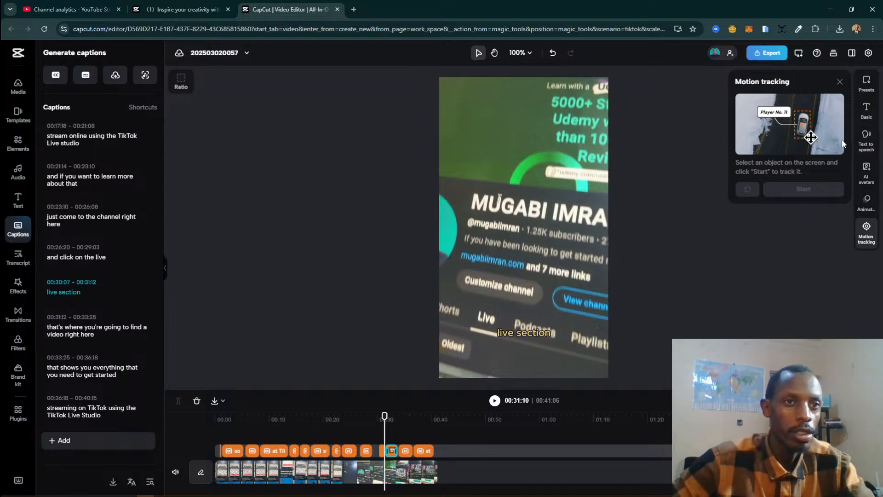
{"action": "left_click", "coordinate": [867, 113]}
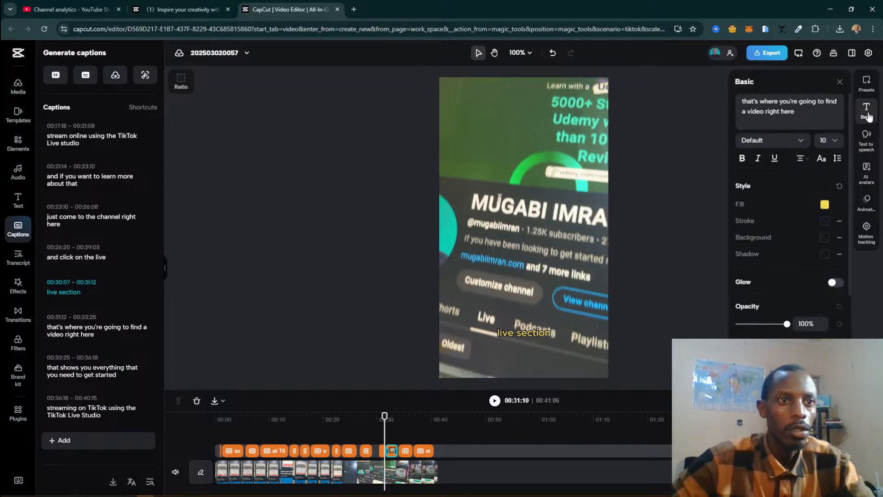
{"action": "left_click", "coordinate": [824, 205]}
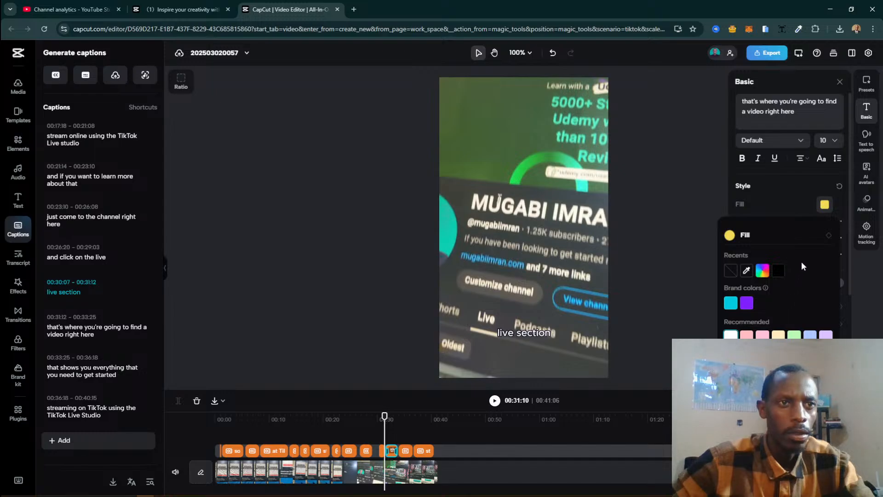
Step: Browse the available caption fonts and close the list without choosing one
{"action": "left_click", "coordinate": [773, 141]}
{"action": "left_click", "coordinate": [771, 141]}
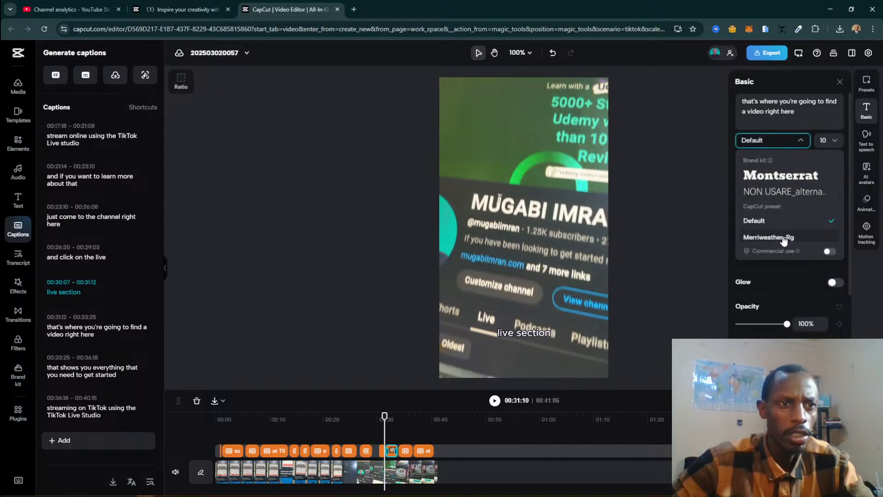
{"action": "left_click", "coordinate": [779, 141]}
{"action": "left_click", "coordinate": [779, 142]}
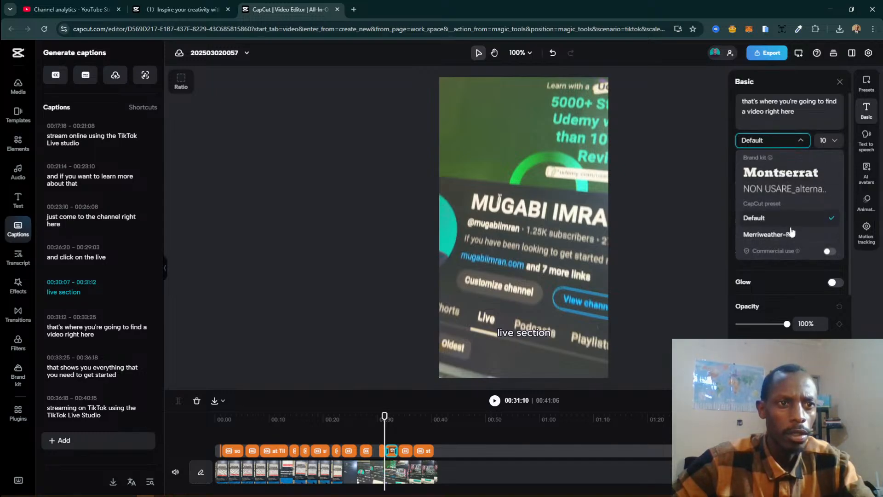
{"action": "scroll", "coordinate": [788, 221], "scroll_direction": "down", "scroll_amount": 5}
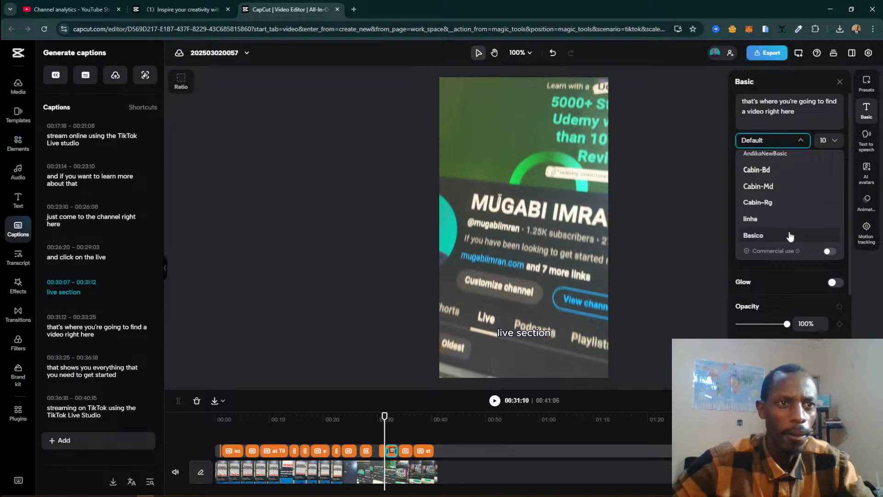
{"action": "left_click", "coordinate": [788, 141]}
{"action": "left_click", "coordinate": [867, 120]}
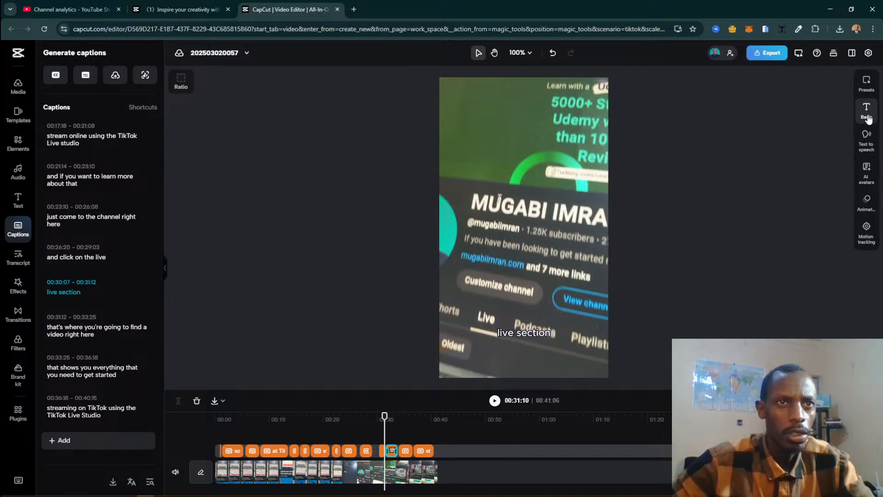
Step: Look over the preset styles, make the captions bold, and check their remaining basic settings
{"action": "left_click", "coordinate": [866, 83]}
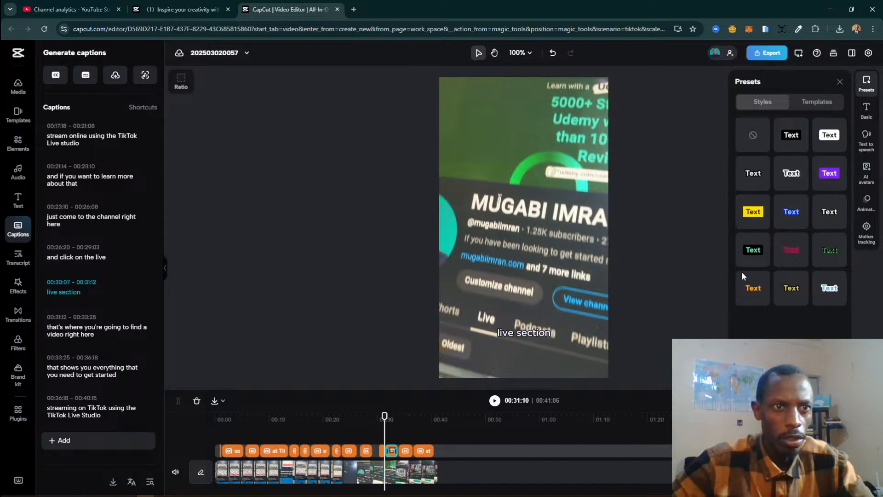
{"action": "left_click", "coordinate": [866, 110]}
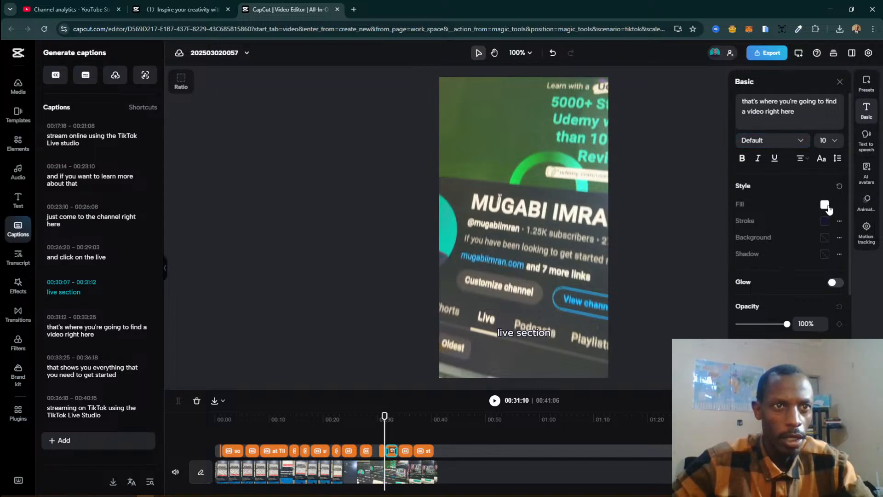
{"action": "left_click", "coordinate": [742, 159]}
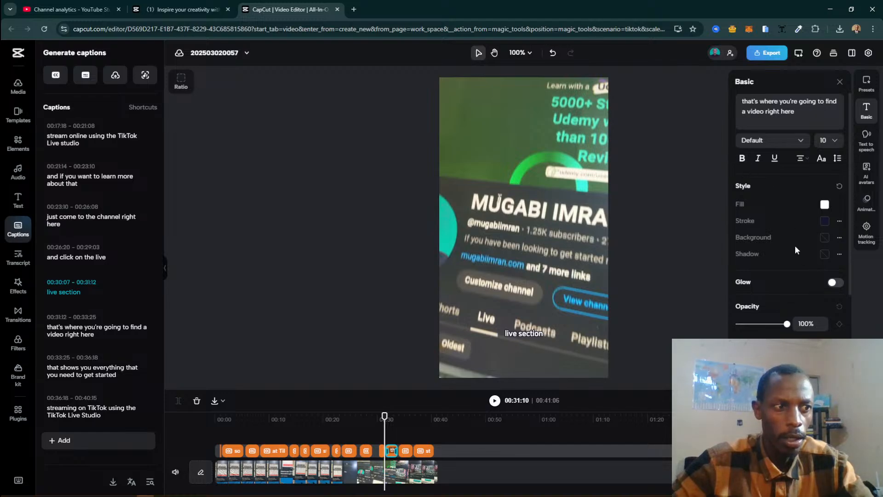
{"action": "scroll", "coordinate": [809, 278], "scroll_direction": "down", "scroll_amount": 2}
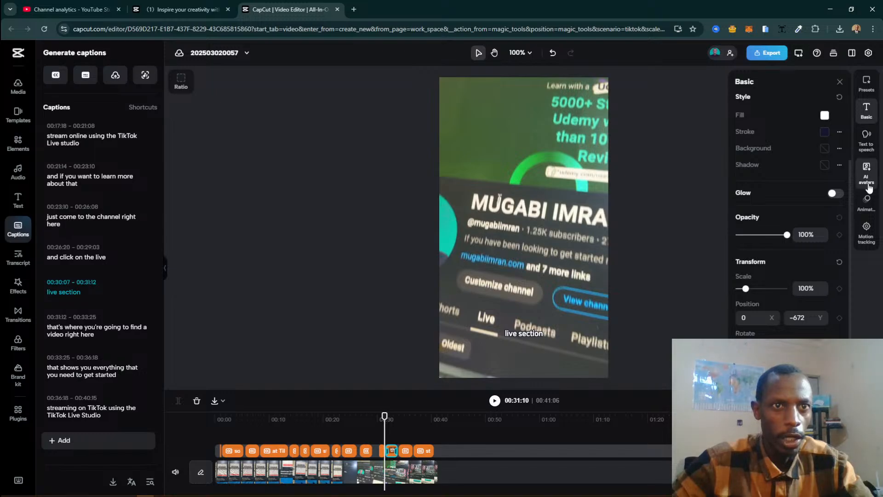
Step: Try the Short sentence caption animation, and apply the Zoom in one with the green word highlight to the caption near 31 seconds
{"action": "left_click", "coordinate": [866, 202]}
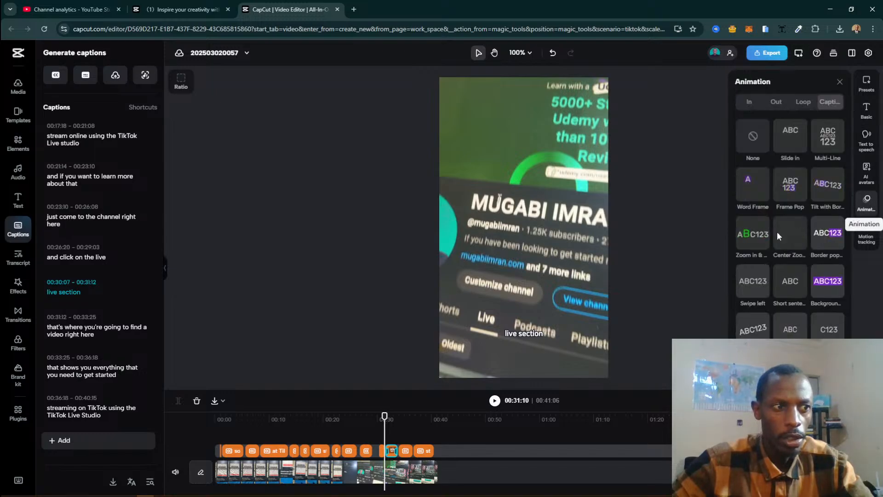
{"action": "left_click", "coordinate": [791, 281]}
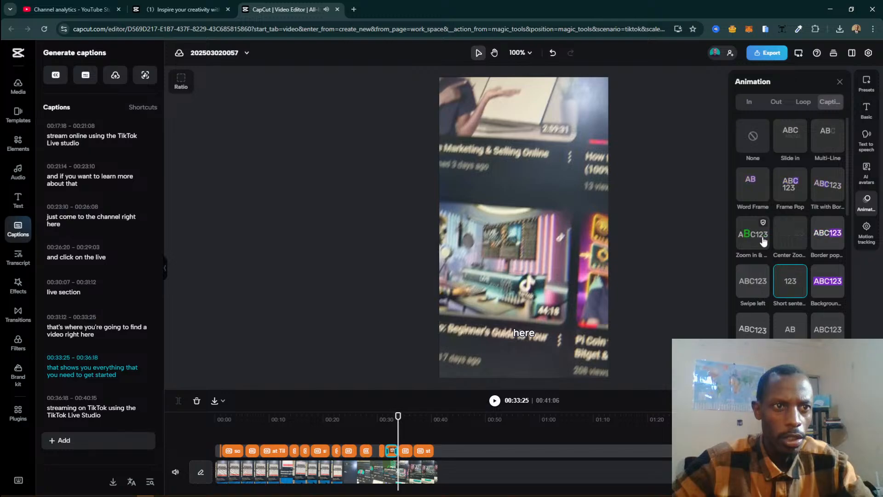
{"action": "left_click", "coordinate": [763, 241]}
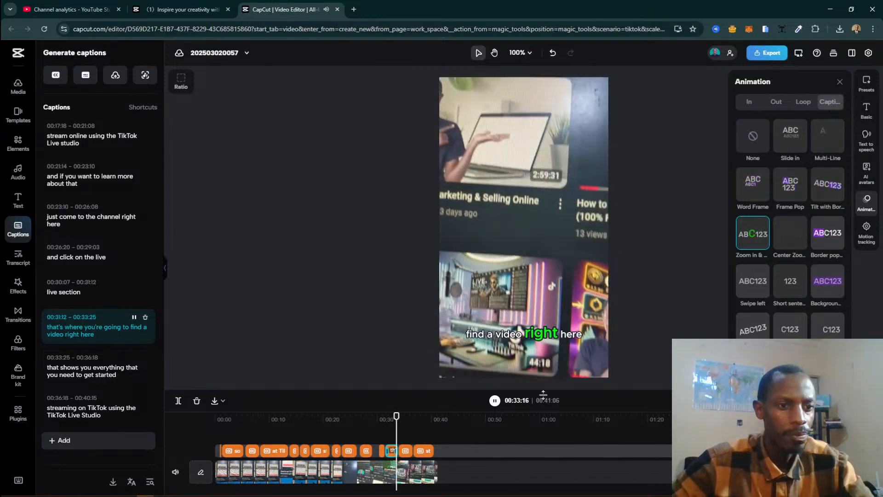
Step: Close the animation options and preview the captioned video from the start to about 6 seconds
{"action": "left_click", "coordinate": [215, 419]}
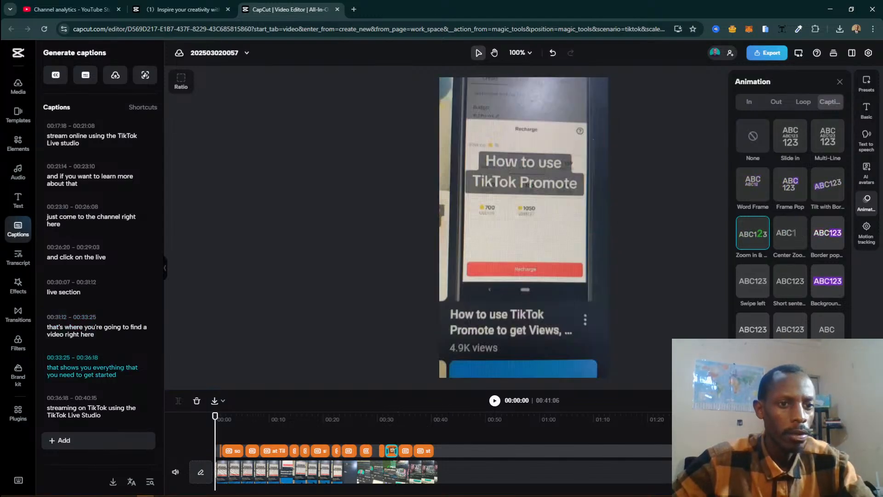
{"action": "left_click", "coordinate": [839, 82]}
{"action": "key", "text": "space"}
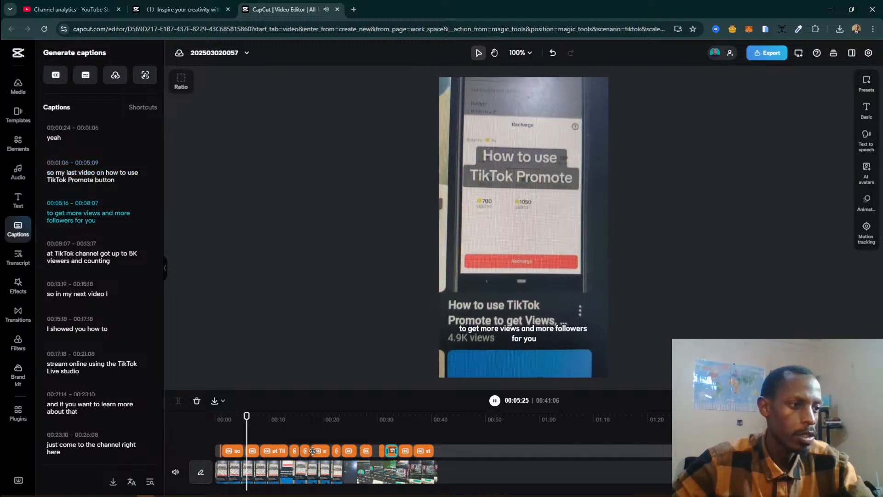
{"action": "key", "text": "space"}
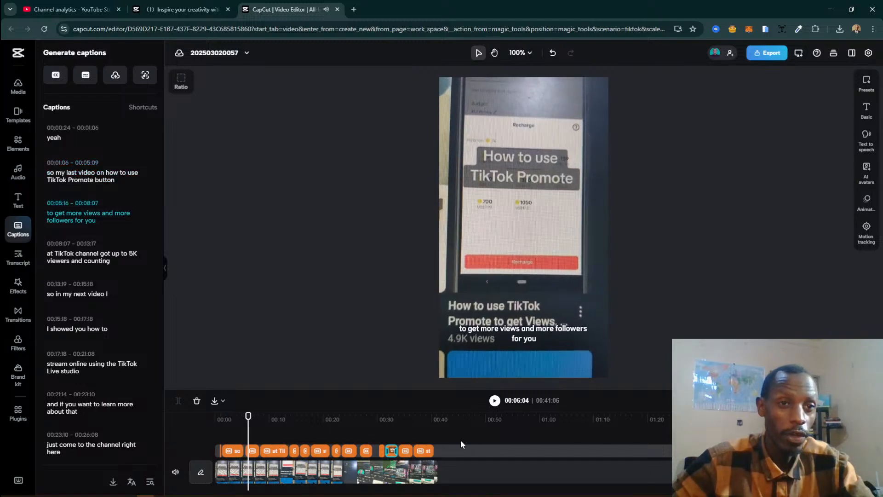
Step: Select all caption clips together, and check the available clip actions for the single caption near 32 seconds
{"action": "left_click_drag", "start_coordinate": [446, 437], "coordinate": [203, 452]}
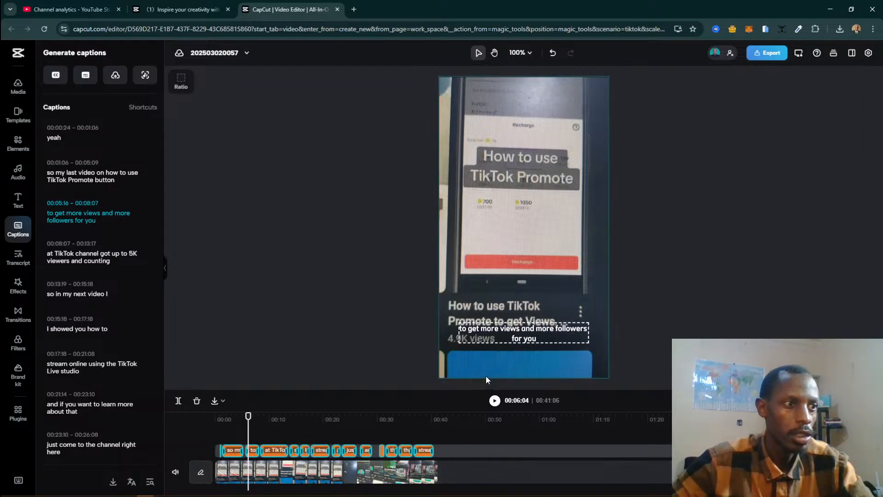
{"action": "left_click", "coordinate": [451, 444]}
{"action": "left_click", "coordinate": [392, 450]}
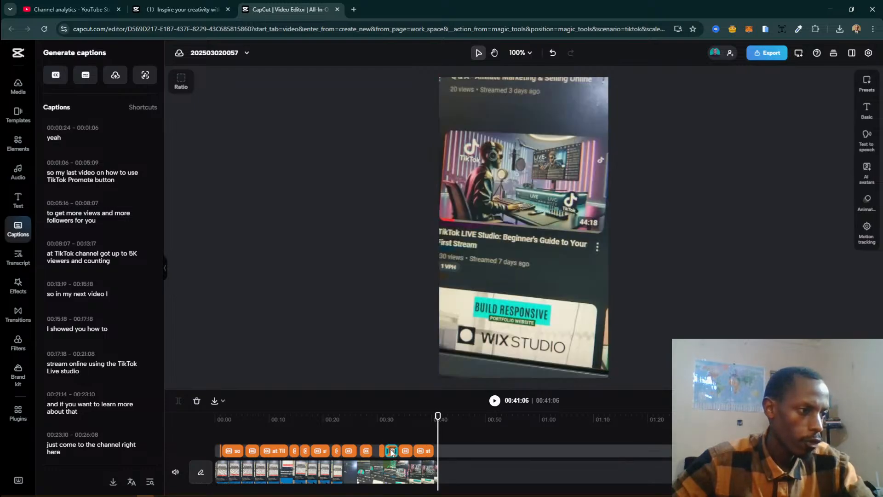
{"action": "left_click", "coordinate": [392, 418]}
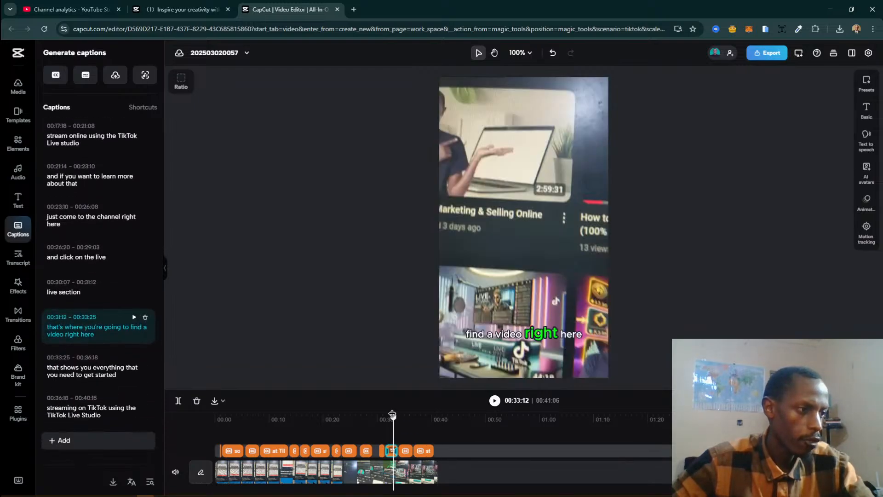
{"action": "right_click", "coordinate": [392, 454]}
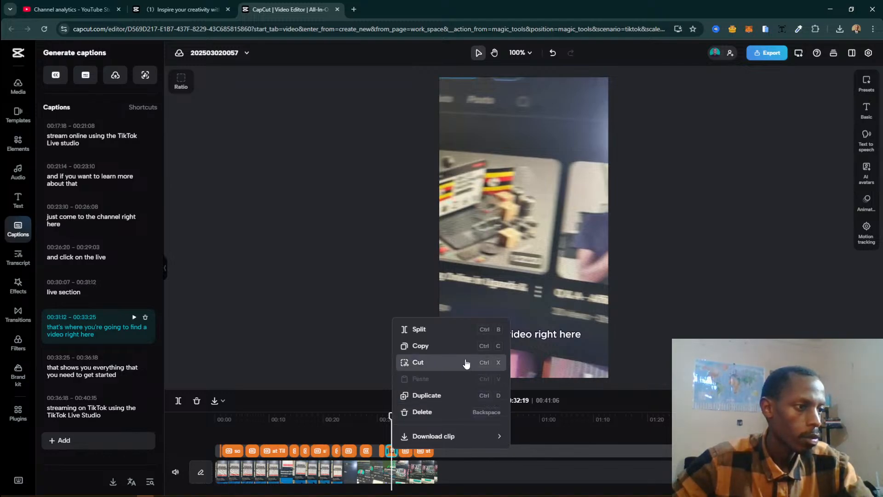
{"action": "left_click", "coordinate": [556, 441]}
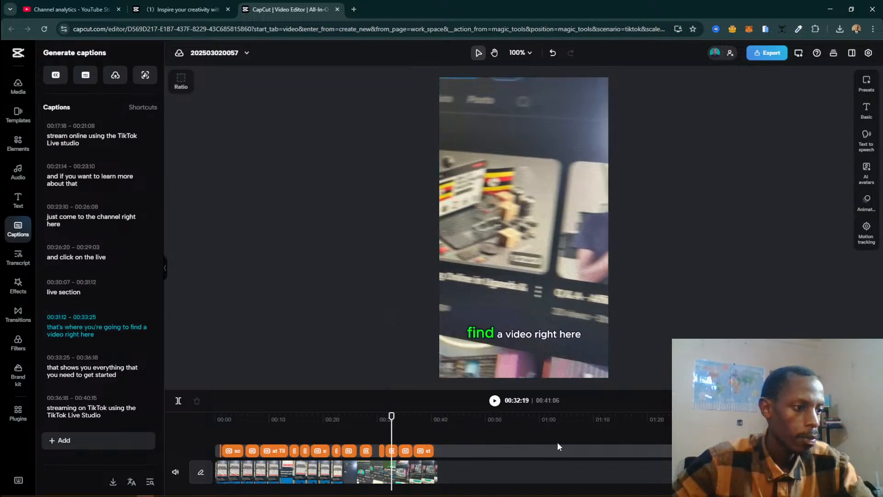
Step: Try repeatedly to select the whole row of caption clips on the timeline as a group
{"action": "left_click_drag", "start_coordinate": [497, 449], "coordinate": [193, 454]}
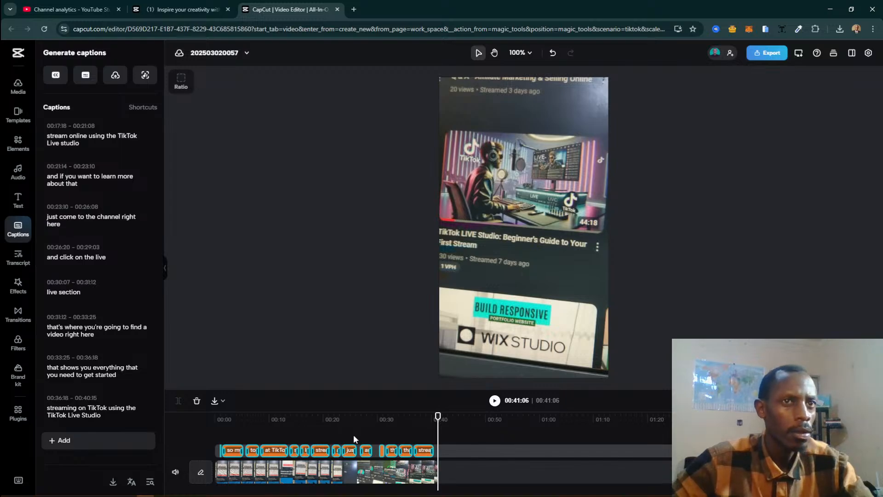
{"action": "left_click", "coordinate": [401, 430]}
{"action": "left_click", "coordinate": [424, 423]}
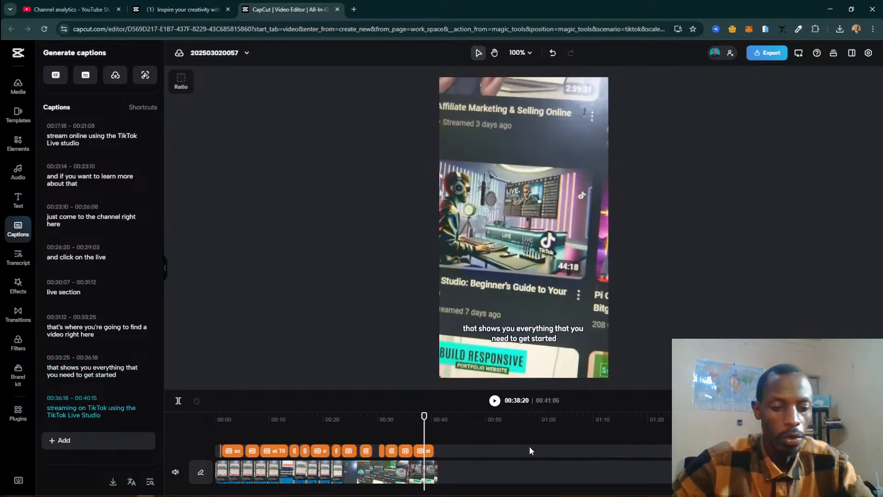
{"action": "left_click_drag", "start_coordinate": [508, 462], "coordinate": [181, 443]}
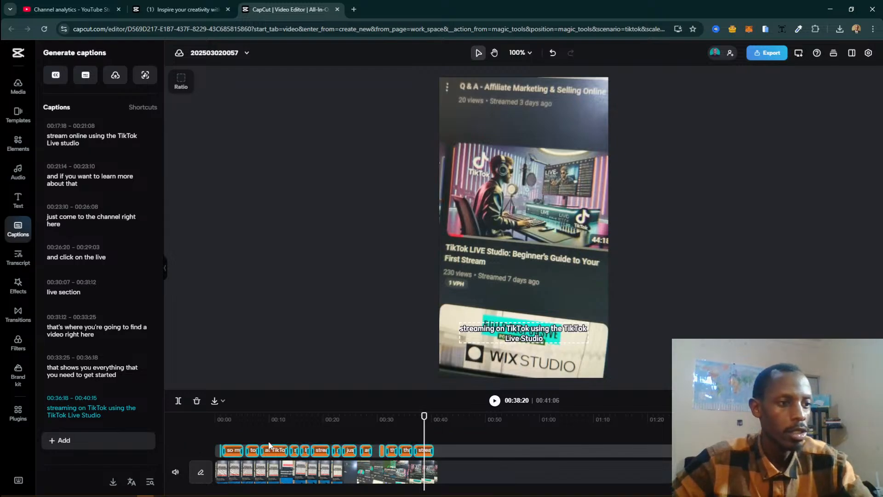
{"action": "left_click", "coordinate": [459, 444]}
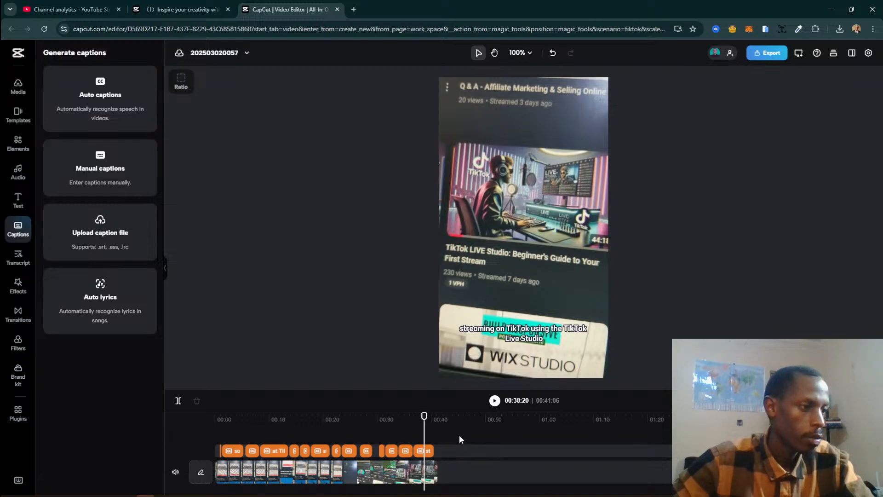
{"action": "left_click_drag", "start_coordinate": [459, 434], "coordinate": [176, 452]}
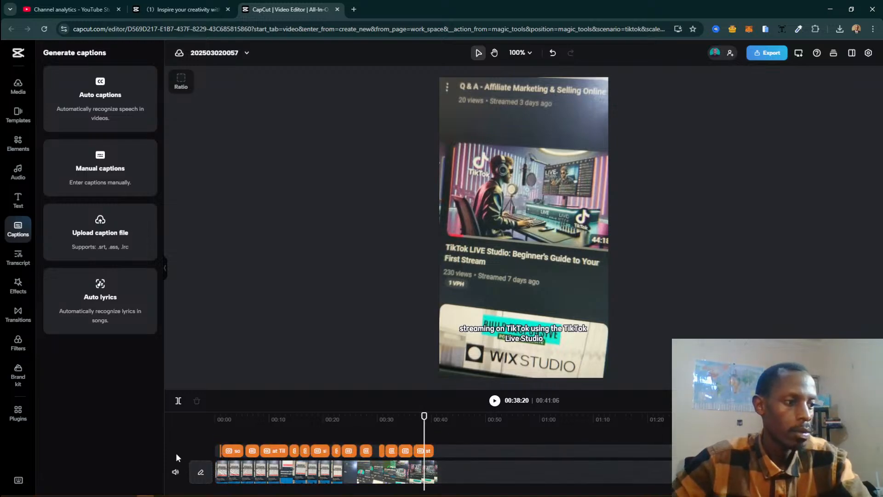
{"action": "left_click", "coordinate": [457, 453]}
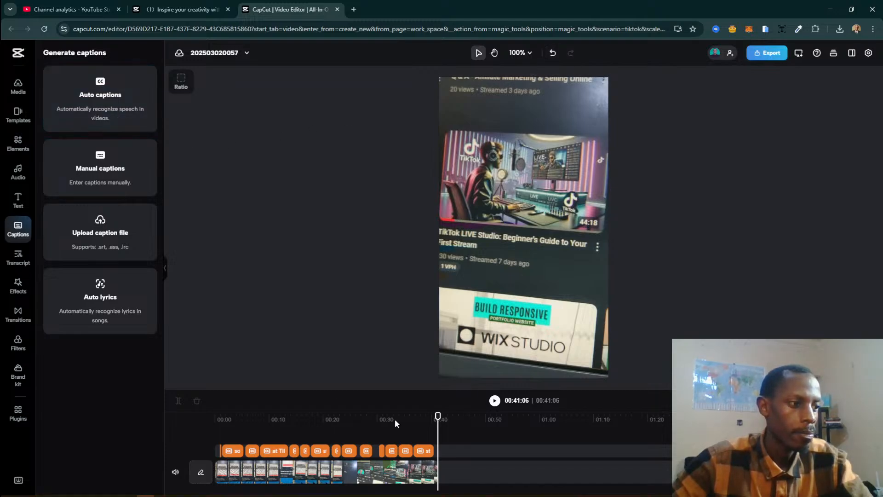
{"action": "left_click", "coordinate": [404, 480]}
{"action": "left_click", "coordinate": [469, 460]}
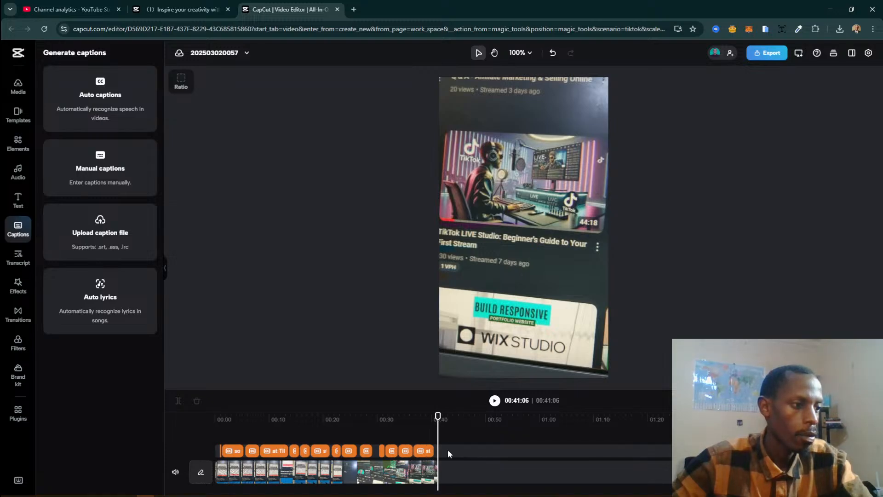
{"action": "left_click_drag", "start_coordinate": [474, 451], "coordinate": [294, 454]}
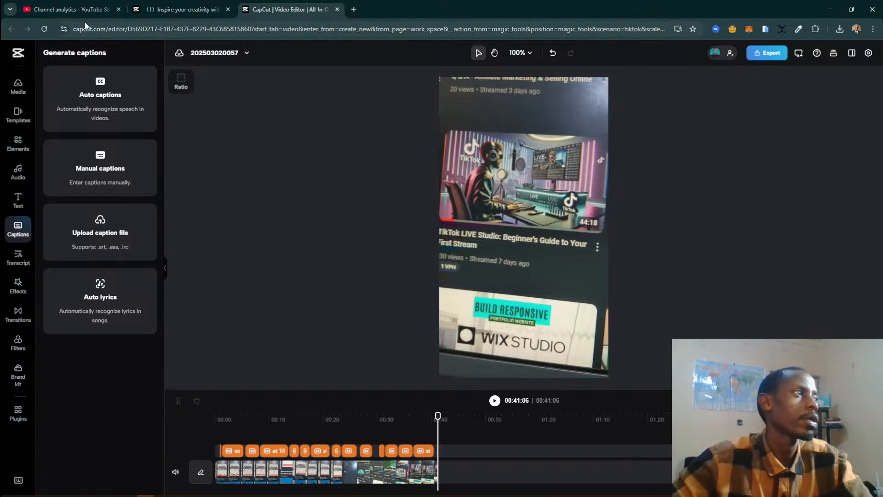
Step: Reload the project page and delete all caption clips from the timeline
{"action": "left_click", "coordinate": [44, 29]}
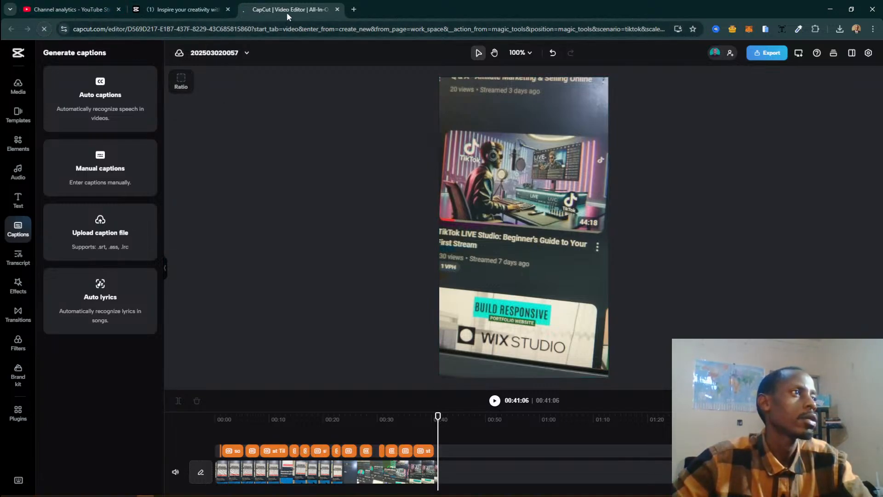
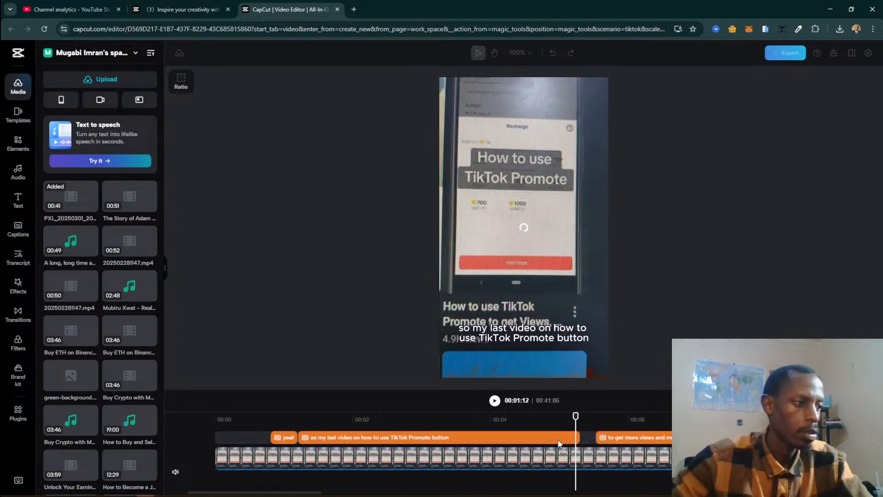
{"action": "scroll", "coordinate": [558, 444], "scroll_direction": "up", "scroll_amount": 1}
{"action": "scroll", "coordinate": [558, 443], "scroll_direction": "down", "scroll_amount": 3}
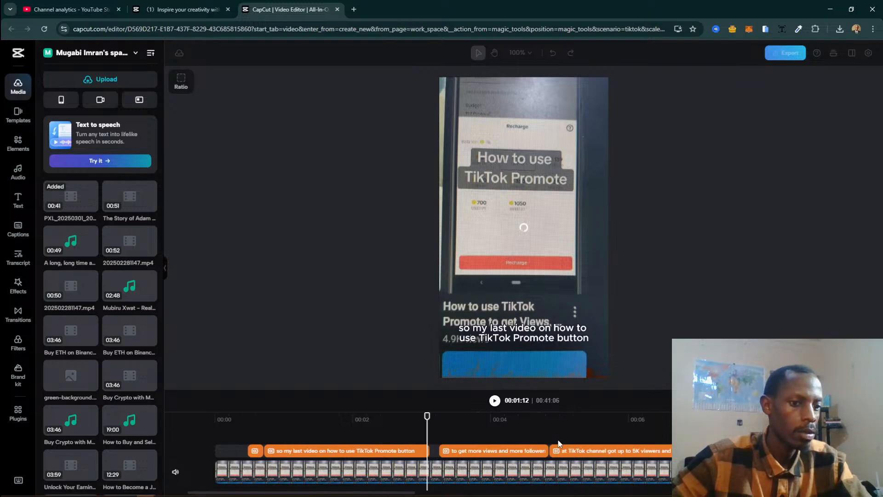
{"action": "scroll", "coordinate": [559, 443], "scroll_direction": "down", "scroll_amount": 2}
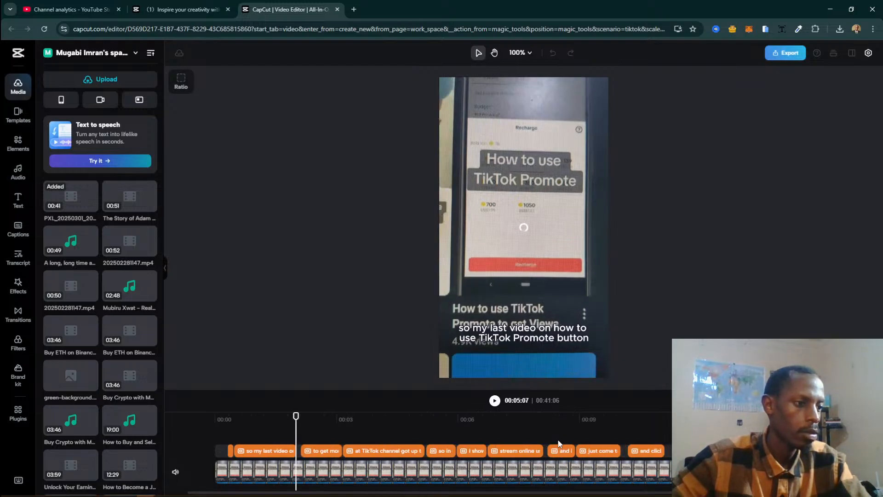
{"action": "scroll", "coordinate": [558, 444], "scroll_direction": "down", "scroll_amount": 1}
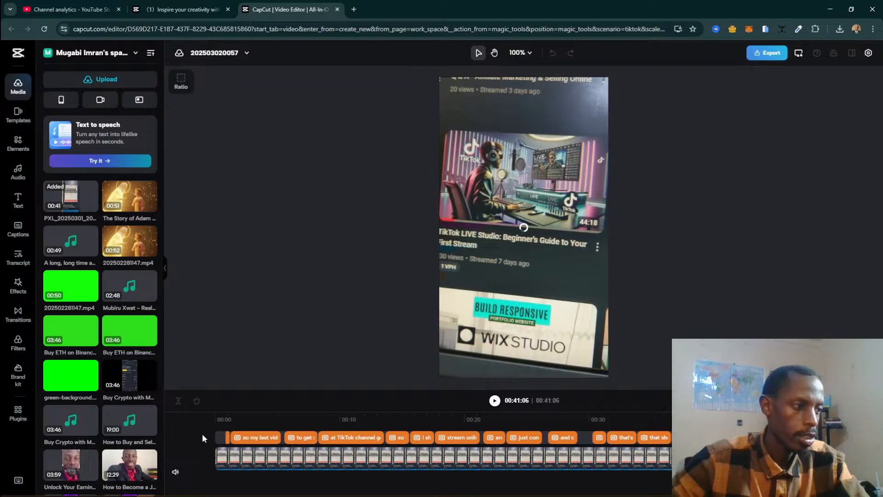
{"action": "left_click", "coordinate": [242, 439]}
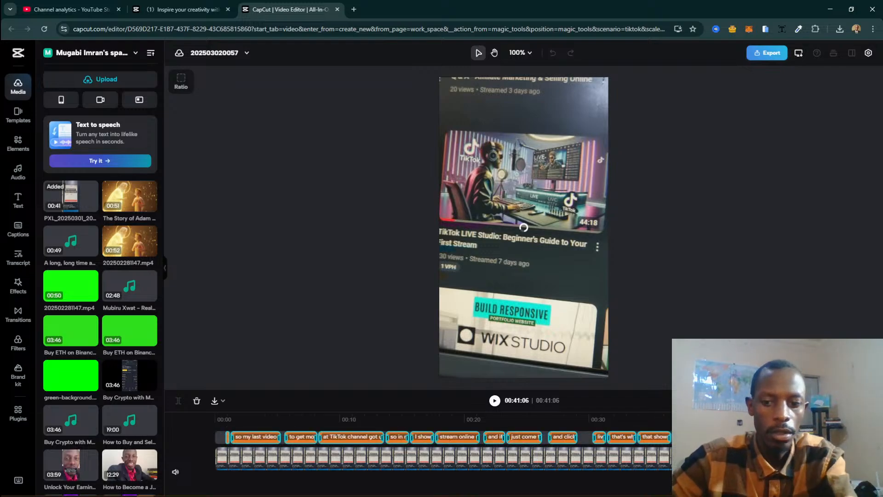
{"action": "key", "text": "Delete"}
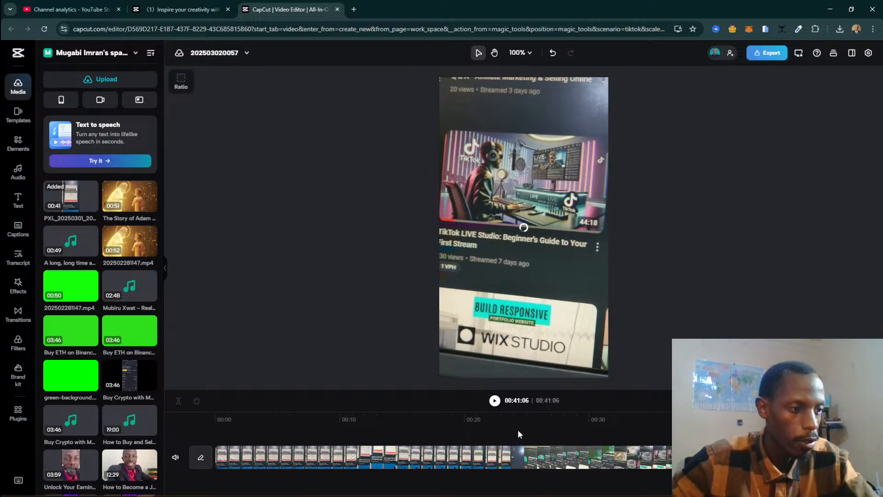
Step: Generate new auto captions for the video clip from its start, with English (US) as the spoken language
{"action": "left_click", "coordinate": [390, 461]}
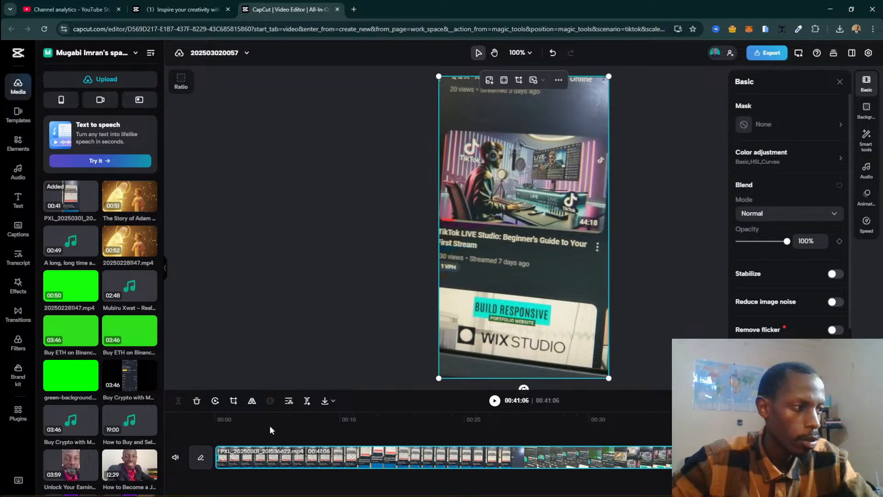
{"action": "left_click_drag", "start_coordinate": [223, 418], "coordinate": [208, 420]}
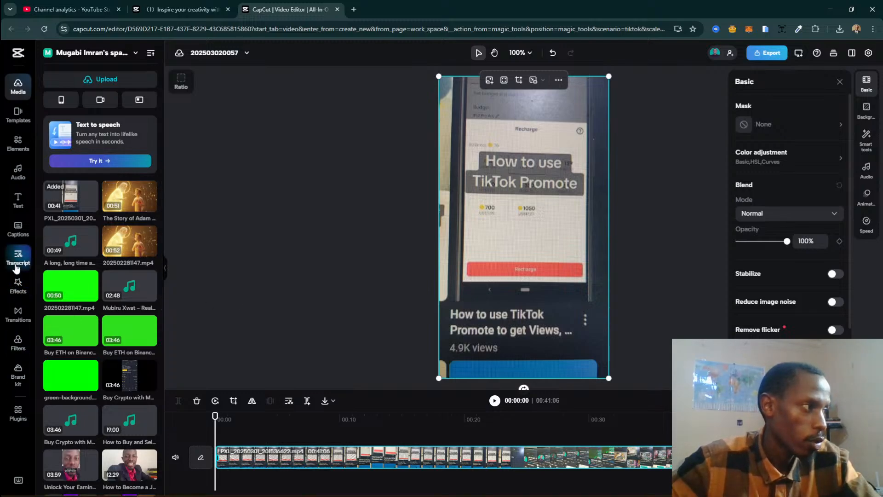
{"action": "left_click", "coordinate": [19, 235]}
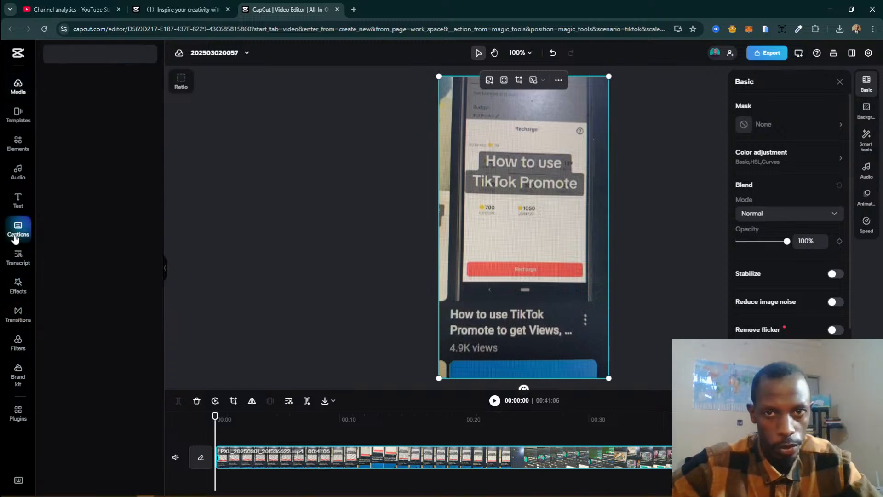
{"action": "left_click", "coordinate": [114, 115]}
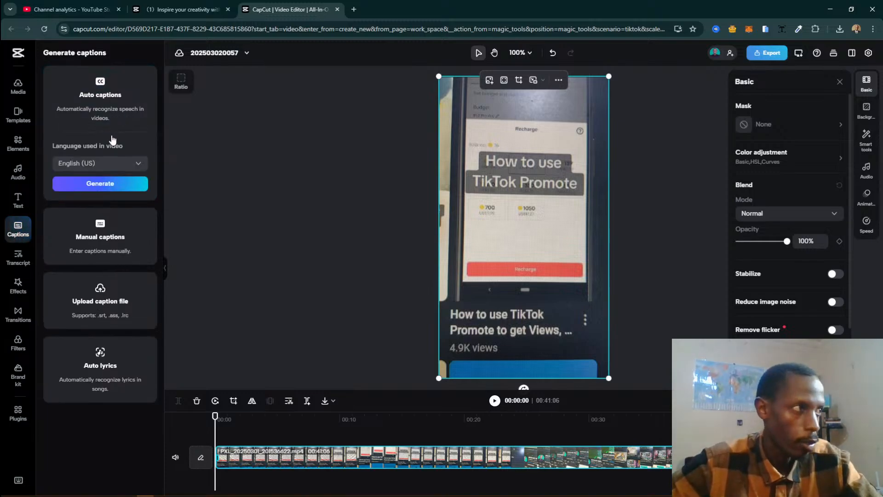
{"action": "left_click", "coordinate": [107, 164]}
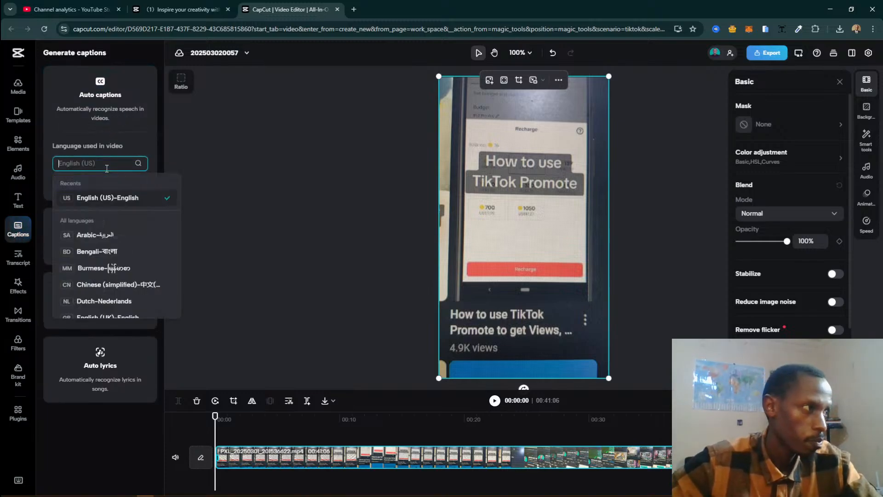
{"action": "left_click", "coordinate": [137, 157]}
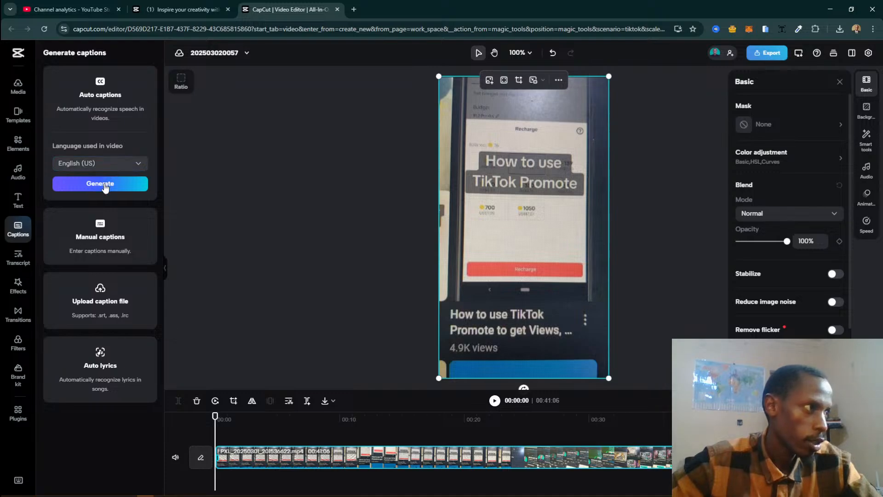
{"action": "left_click", "coordinate": [104, 183]}
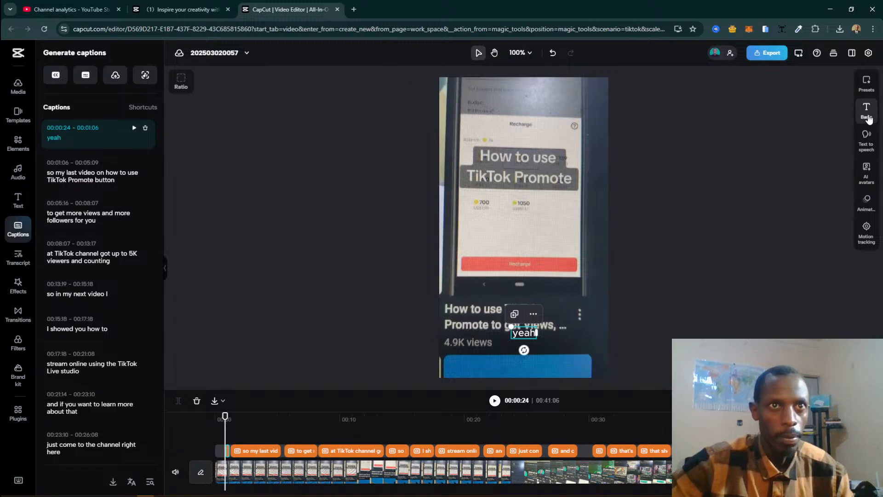
Step: Apply the preset style with plain white, dark-outlined text to the new captions
{"action": "left_click", "coordinate": [870, 86]}
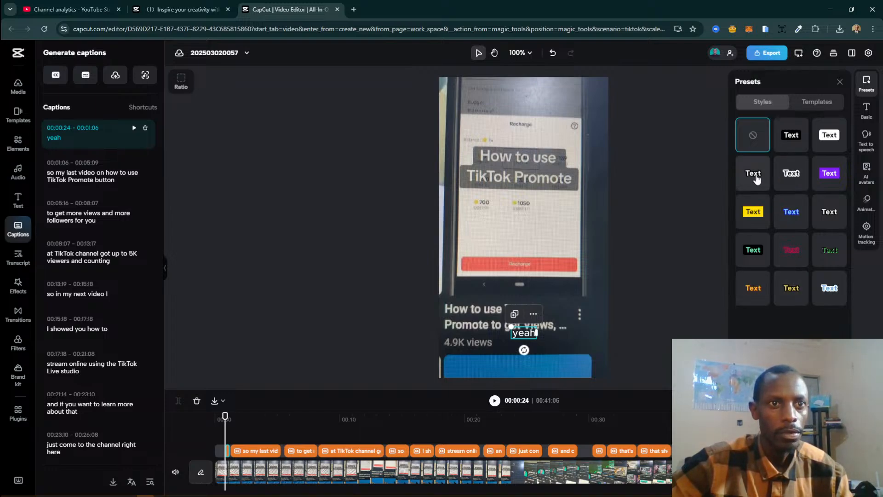
{"action": "left_click", "coordinate": [757, 179]}
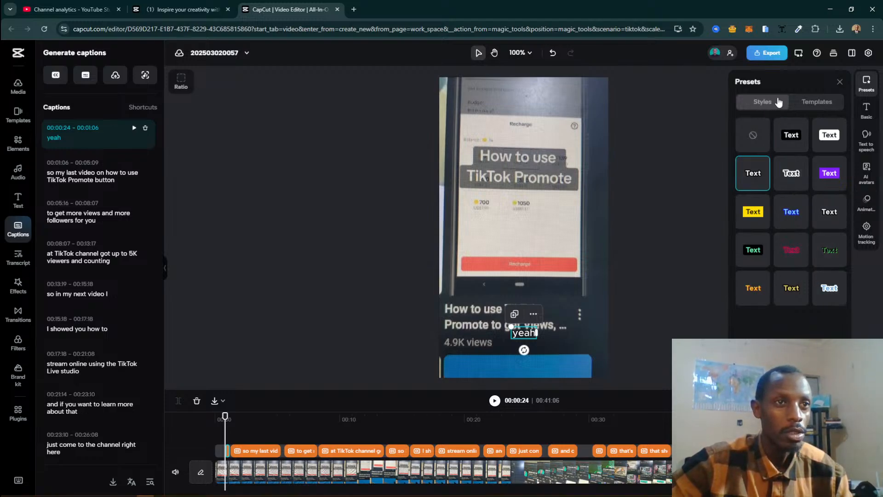
Step: Browse the animated caption templates and compare them with the preset text styles
{"action": "left_click", "coordinate": [812, 105]}
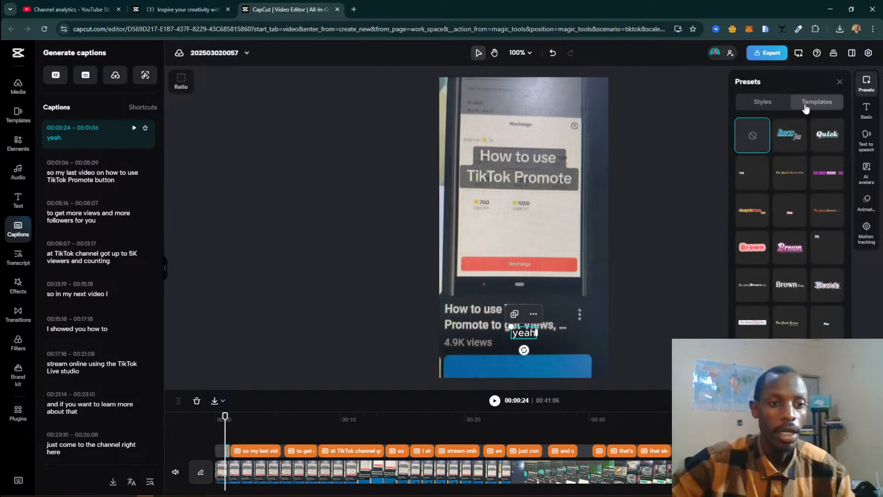
{"action": "scroll", "coordinate": [797, 265], "scroll_direction": "down", "scroll_amount": 5}
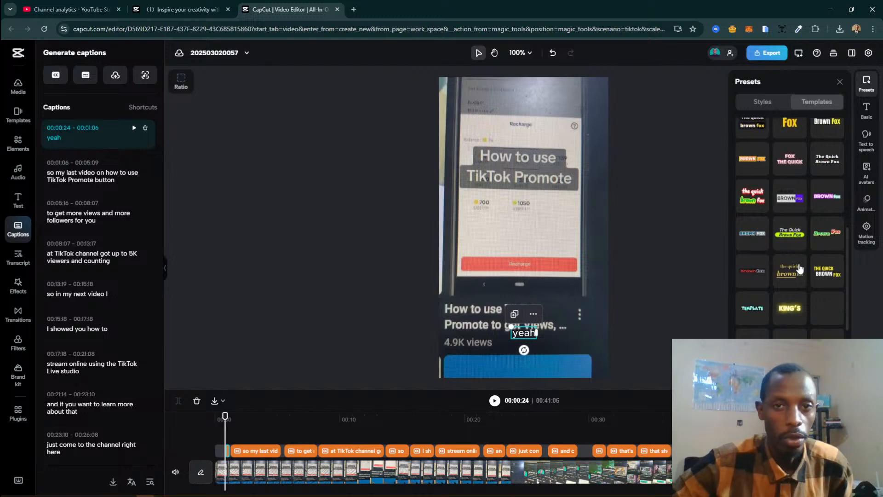
{"action": "scroll", "coordinate": [795, 262], "scroll_direction": "down", "scroll_amount": 3}
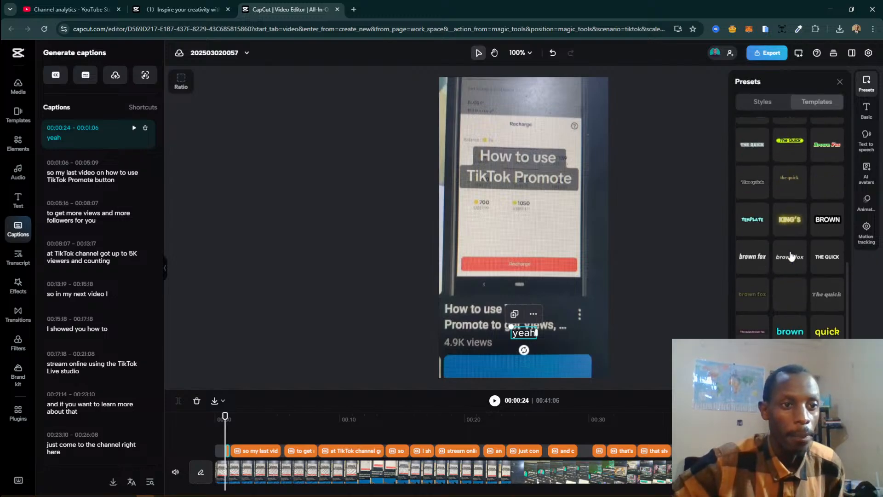
{"action": "scroll", "coordinate": [793, 253], "scroll_direction": "up", "scroll_amount": 2}
{"action": "scroll", "coordinate": [810, 211], "scroll_direction": "down", "scroll_amount": 1}
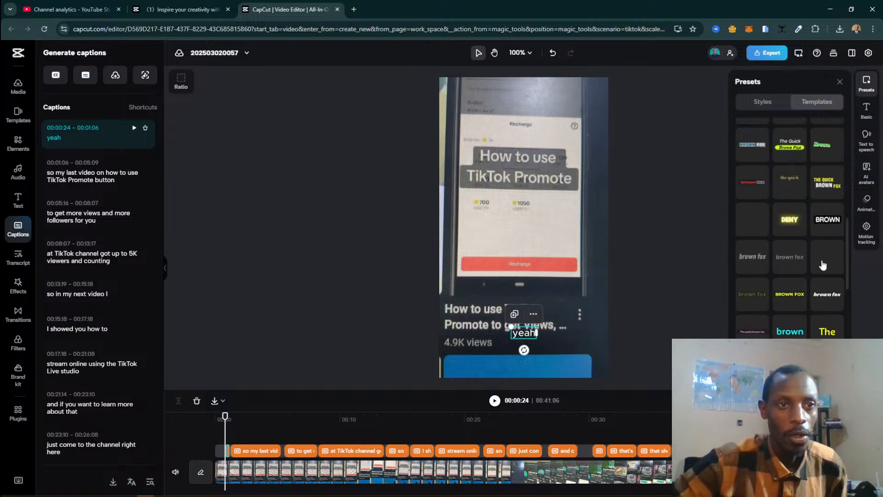
{"action": "scroll", "coordinate": [821, 262], "scroll_direction": "down", "scroll_amount": 5}
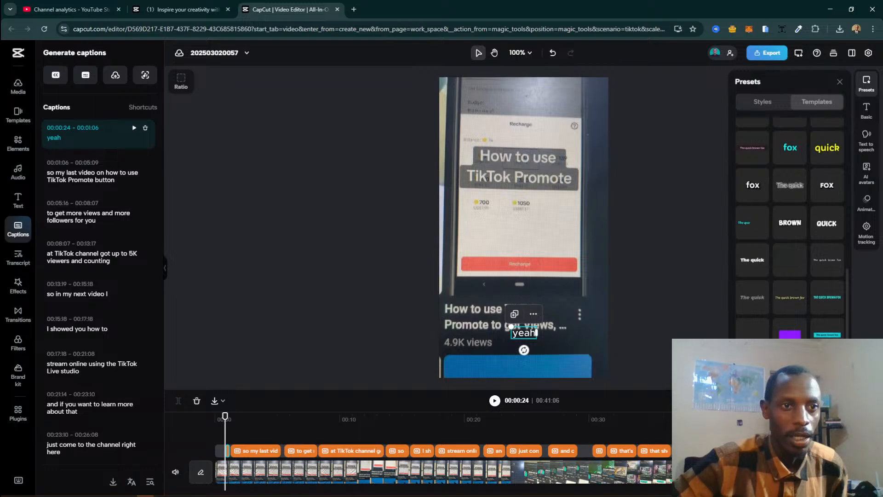
{"action": "scroll", "coordinate": [800, 276], "scroll_direction": "down", "scroll_amount": 2}
{"action": "scroll", "coordinate": [790, 271], "scroll_direction": "down", "scroll_amount": 4}
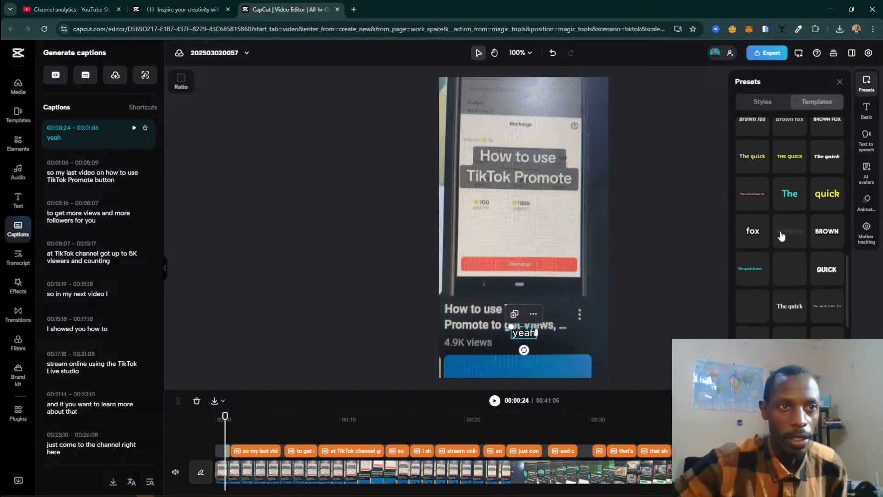
{"action": "left_click", "coordinate": [873, 87]}
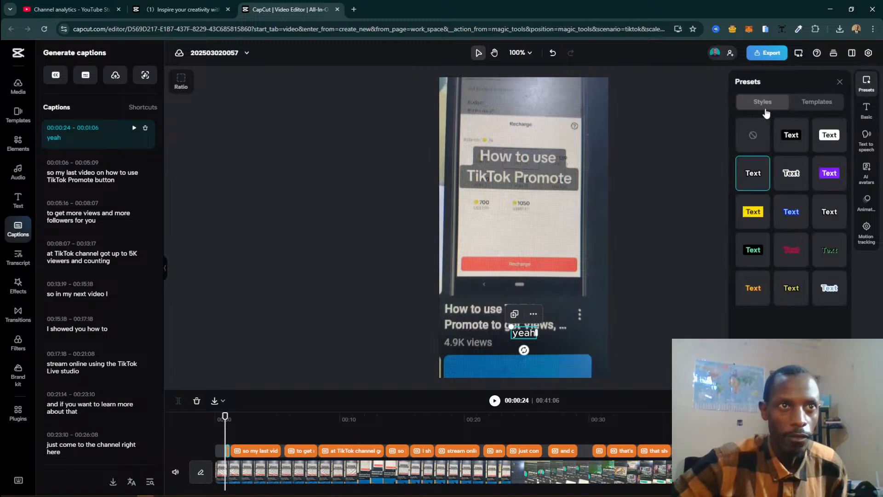
{"action": "left_click", "coordinate": [808, 104]}
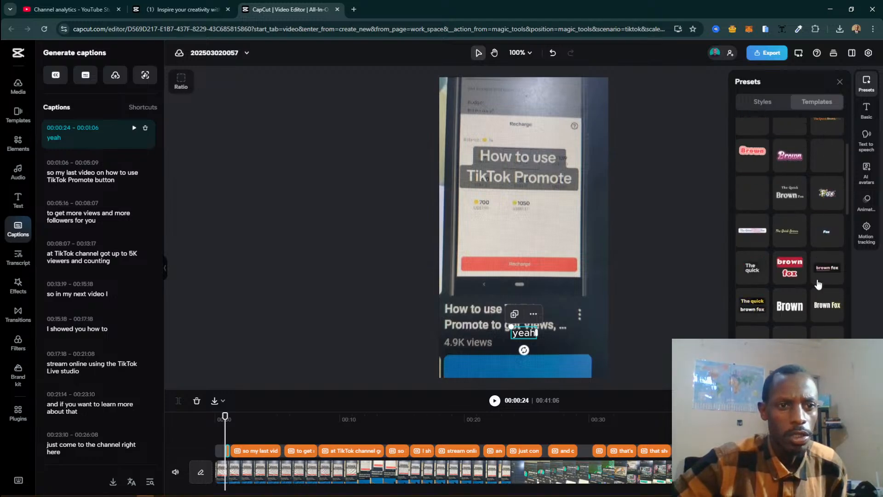
Step: Try the white uppercase caption template with colour-highlighted words on the captions and preview it from the first caption
{"action": "scroll", "coordinate": [817, 281], "scroll_direction": "down", "scroll_amount": 5}
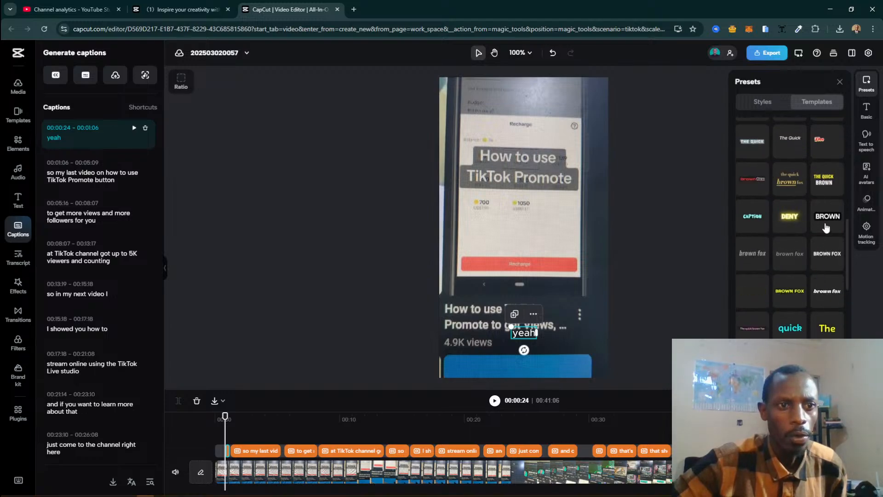
{"action": "scroll", "coordinate": [825, 228], "scroll_direction": "down", "scroll_amount": 1}
{"action": "scroll", "coordinate": [825, 227], "scroll_direction": "down", "scroll_amount": 2}
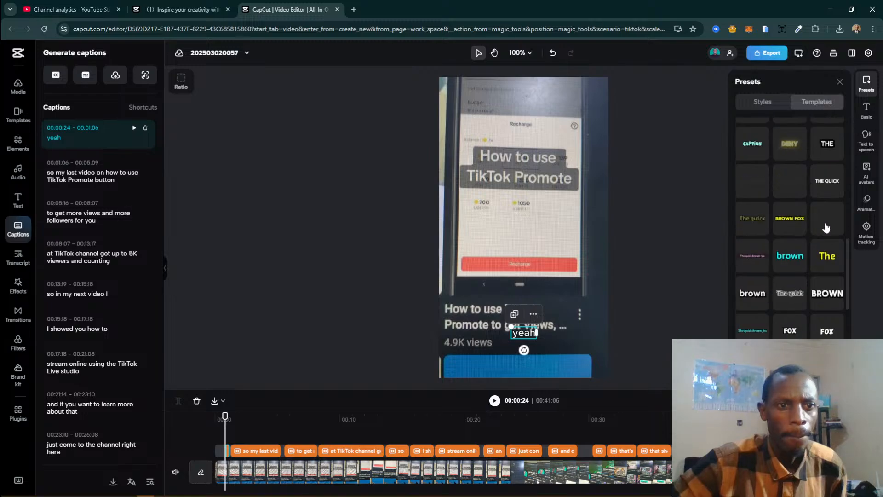
{"action": "scroll", "coordinate": [826, 227], "scroll_direction": "down", "scroll_amount": 3}
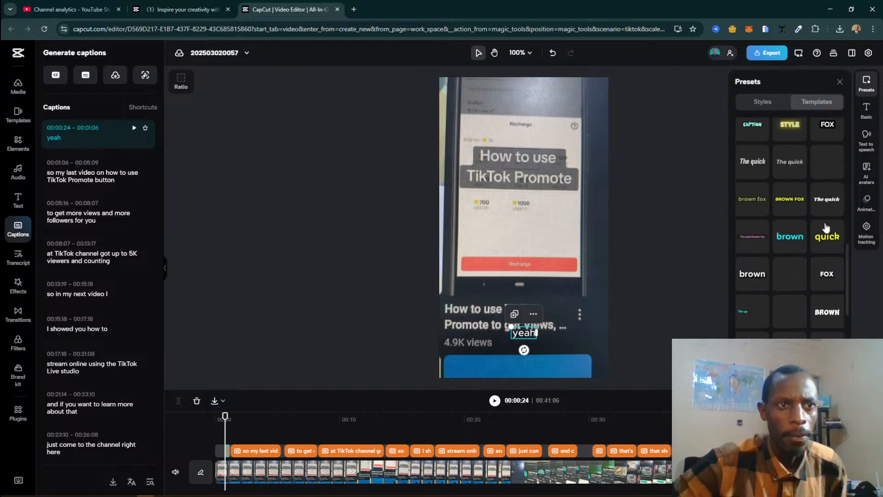
{"action": "scroll", "coordinate": [825, 227], "scroll_direction": "down", "scroll_amount": 3}
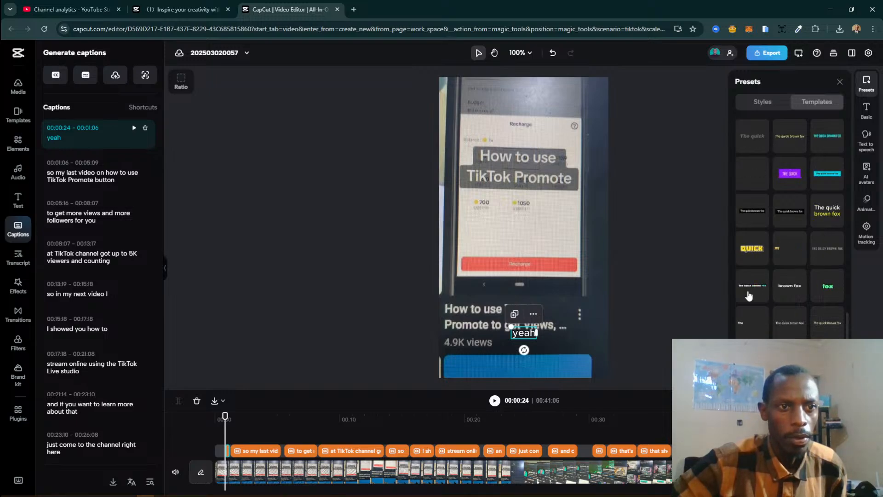
{"action": "left_click", "coordinate": [747, 293]}
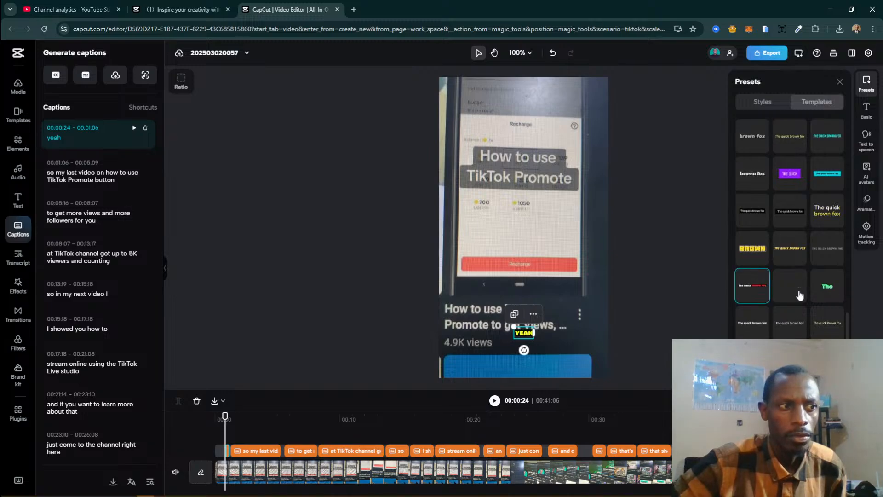
{"action": "key", "text": "space"}
Step: Try the caption template with bold white uppercase words on a black background and preview it from about 3 seconds
{"action": "scroll", "coordinate": [802, 287], "scroll_direction": "down", "scroll_amount": 5}
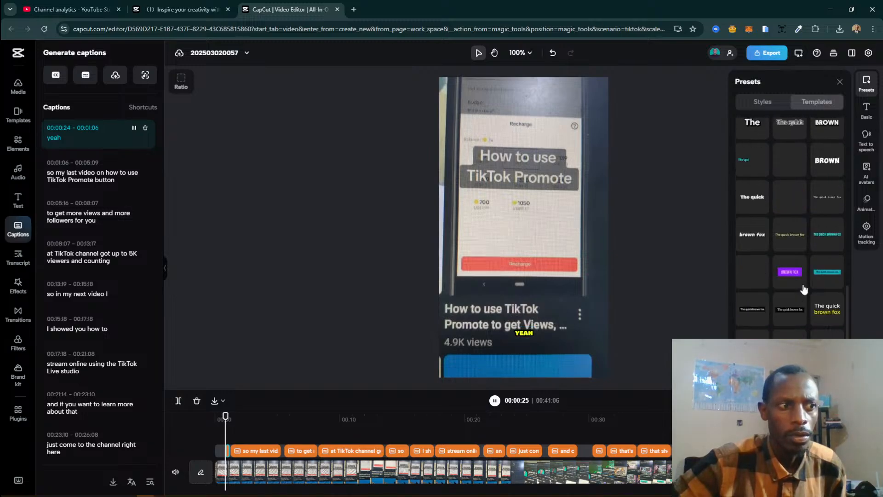
{"action": "scroll", "coordinate": [809, 284], "scroll_direction": "up", "scroll_amount": 3}
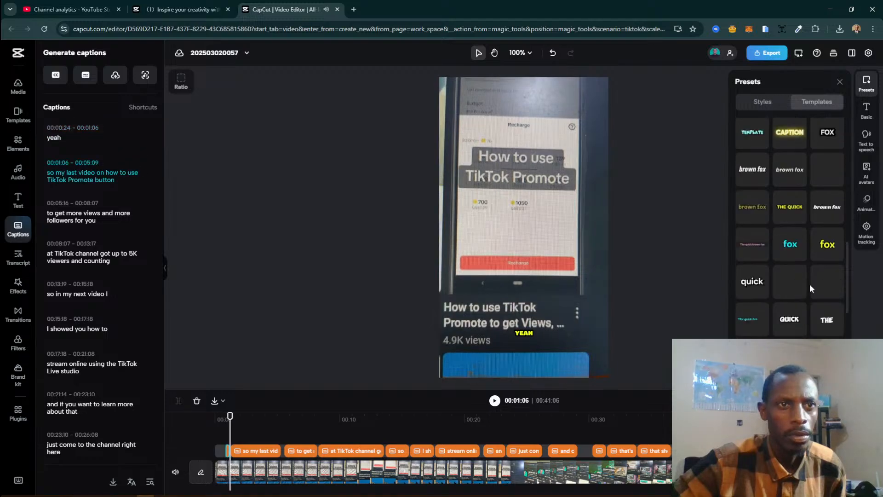
{"action": "scroll", "coordinate": [809, 283], "scroll_direction": "up", "scroll_amount": 3}
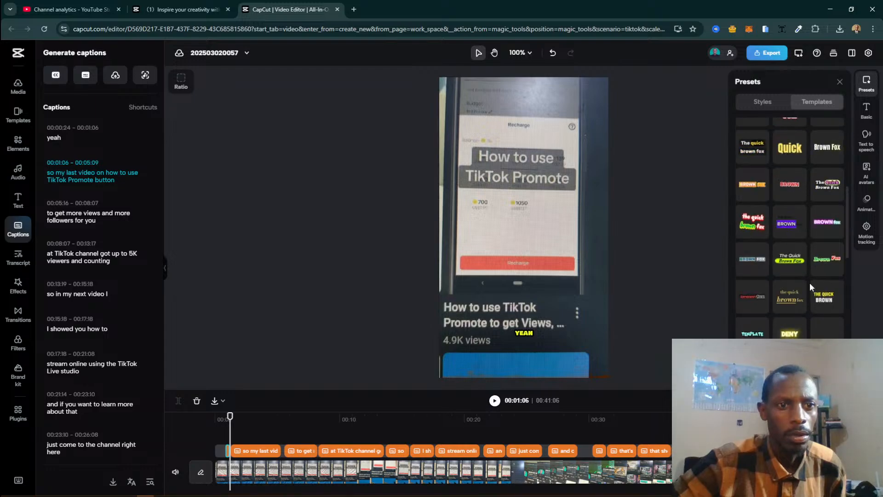
{"action": "scroll", "coordinate": [810, 282], "scroll_direction": "down", "scroll_amount": 1}
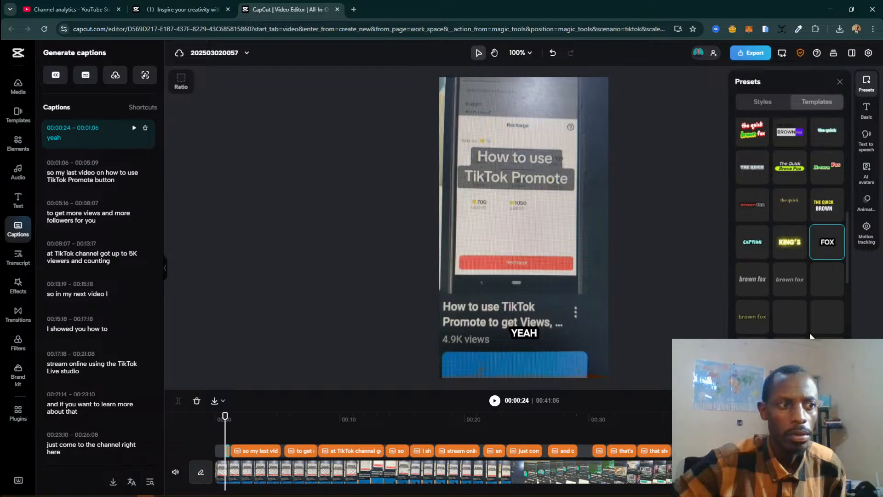
{"action": "scroll", "coordinate": [810, 337], "scroll_direction": "down", "scroll_amount": 10}
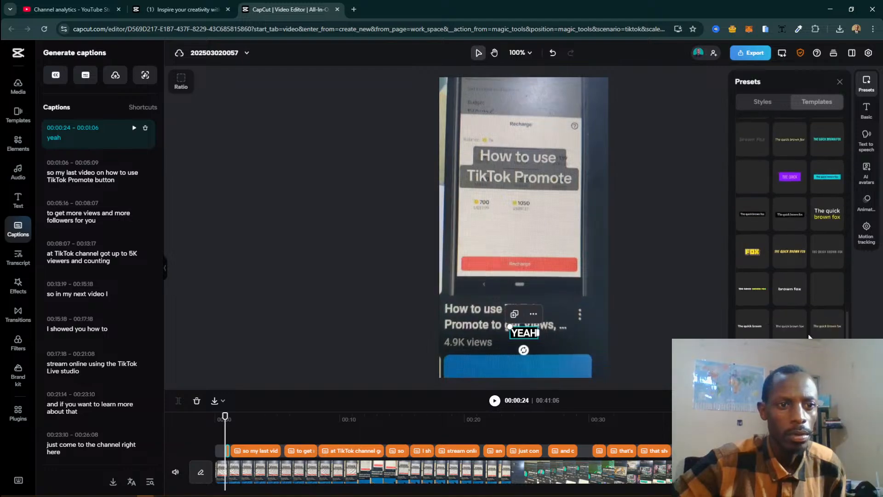
{"action": "key", "text": "space"}
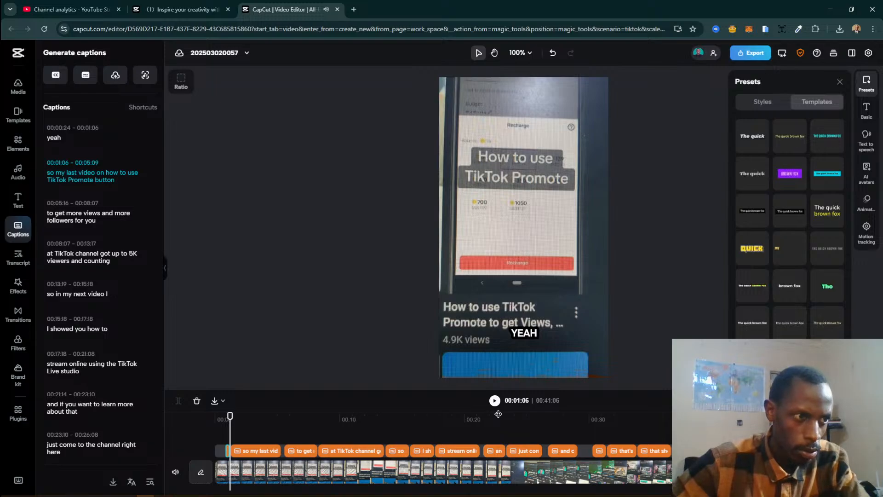
{"action": "left_click", "coordinate": [260, 416]}
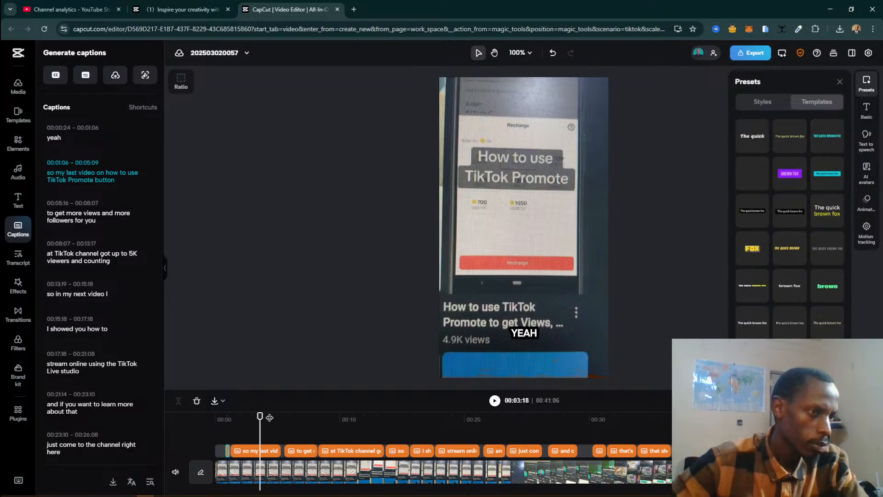
{"action": "key", "text": "space"}
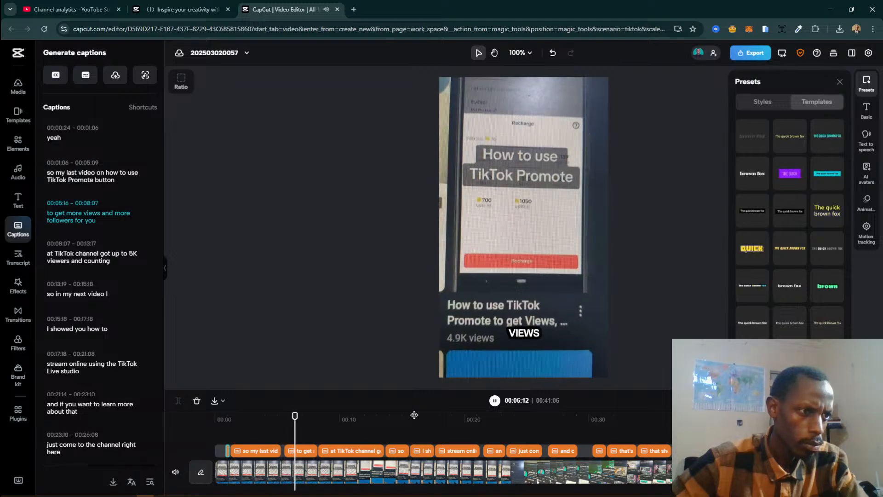
{"action": "left_click", "coordinate": [495, 400]}
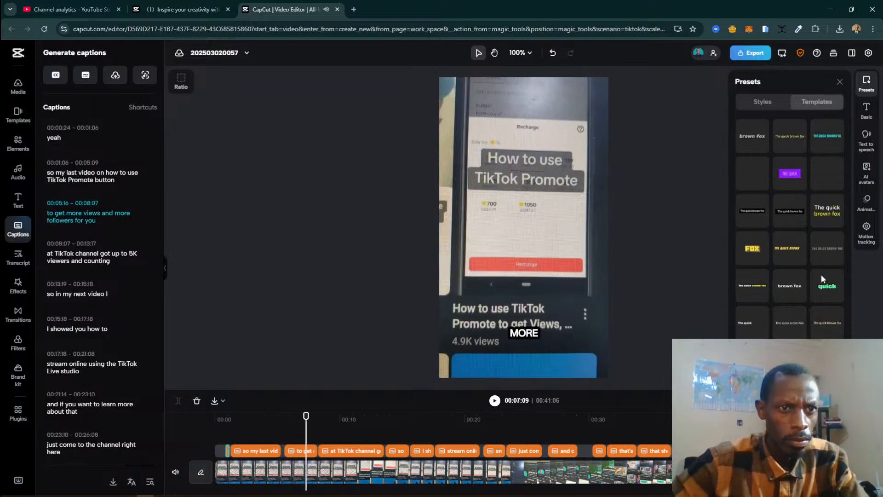
Step: Try the colour-highlighted uppercase template on the captions again and play the clip from its start to check it
{"action": "left_click", "coordinate": [754, 288]}
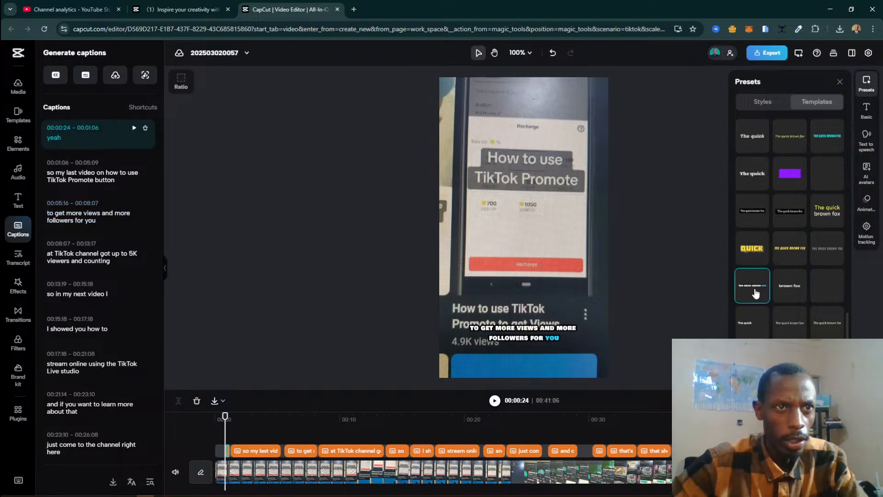
{"action": "key", "text": "space"}
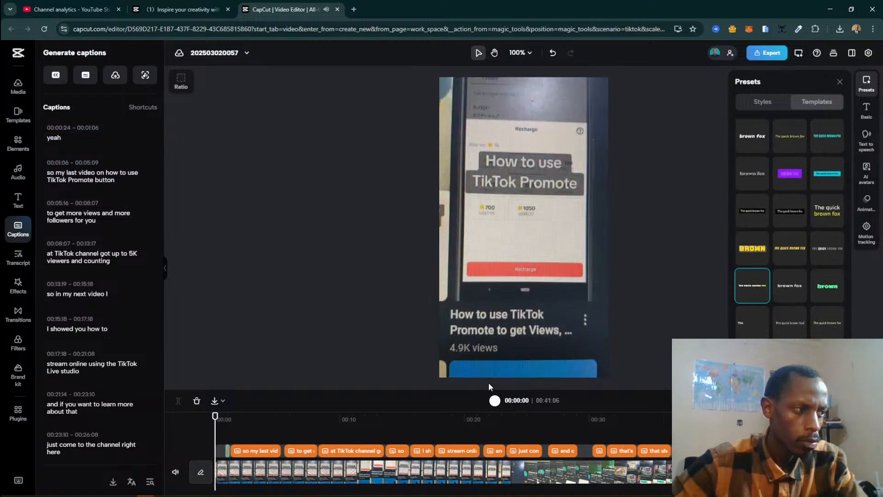
{"action": "key", "text": "space"}
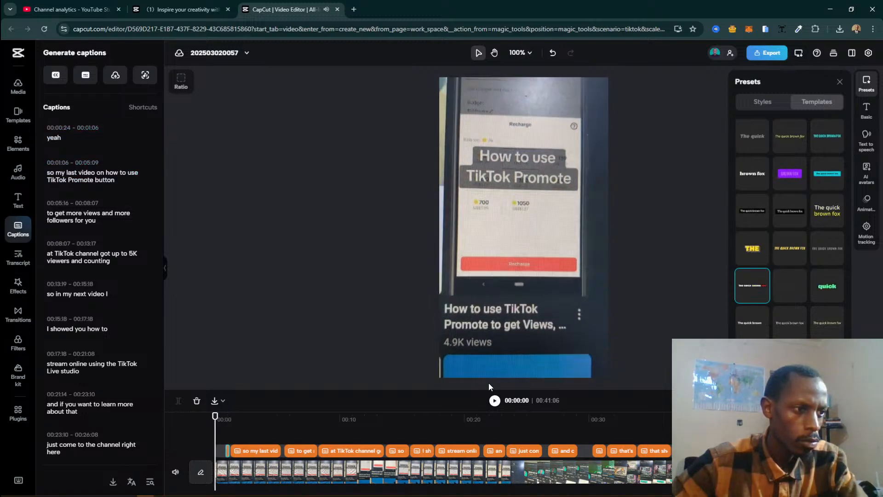
{"action": "left_click", "coordinate": [496, 402]}
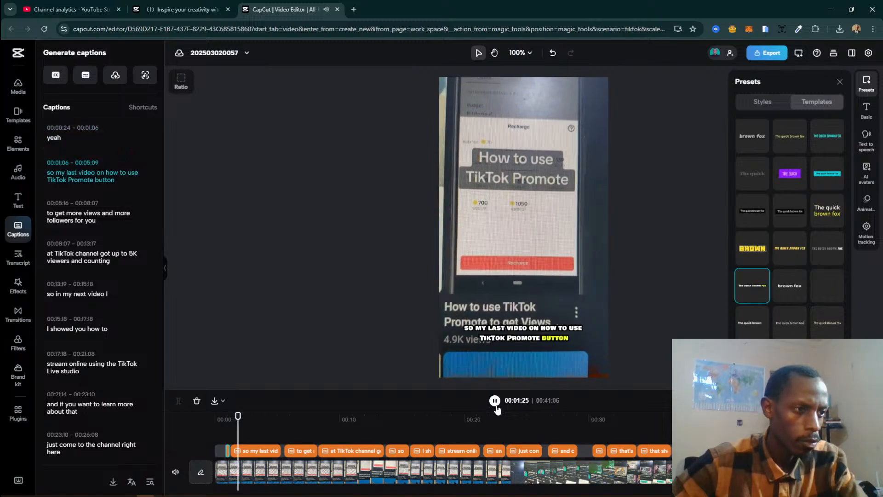
{"action": "left_click", "coordinate": [495, 401]}
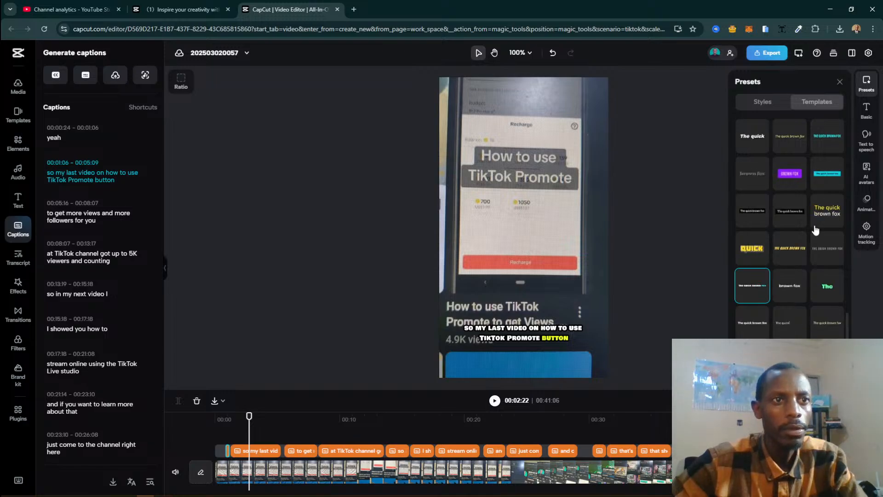
Step: Apply the plain bold white uppercase template with no background to the captions and preview it at about 2 seconds
{"action": "scroll", "coordinate": [812, 230], "scroll_direction": "down", "scroll_amount": 3}
{"action": "scroll", "coordinate": [786, 318], "scroll_direction": "up", "scroll_amount": 5}
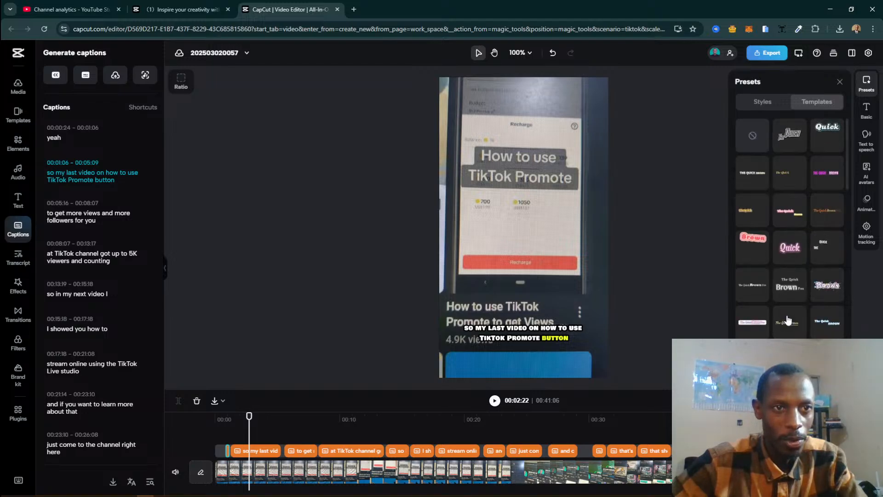
{"action": "scroll", "coordinate": [788, 319], "scroll_direction": "down", "scroll_amount": 4}
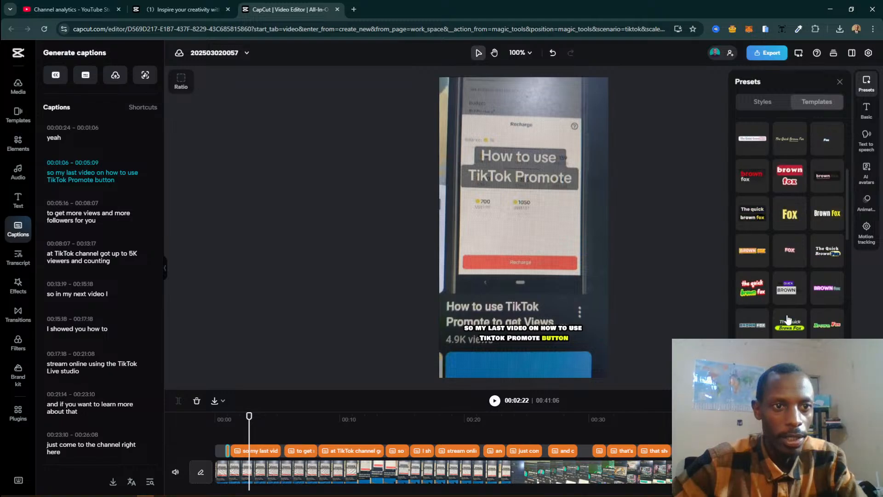
{"action": "scroll", "coordinate": [788, 319], "scroll_direction": "down", "scroll_amount": 3}
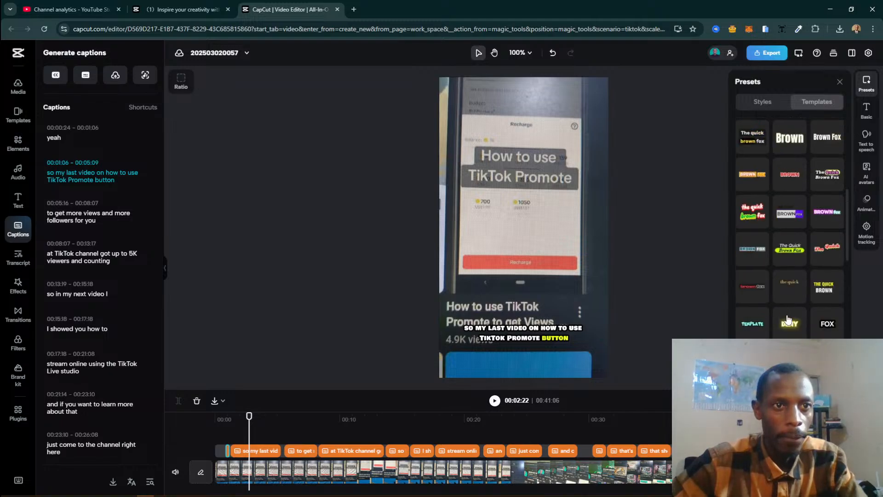
{"action": "scroll", "coordinate": [788, 319], "scroll_direction": "down", "scroll_amount": 2}
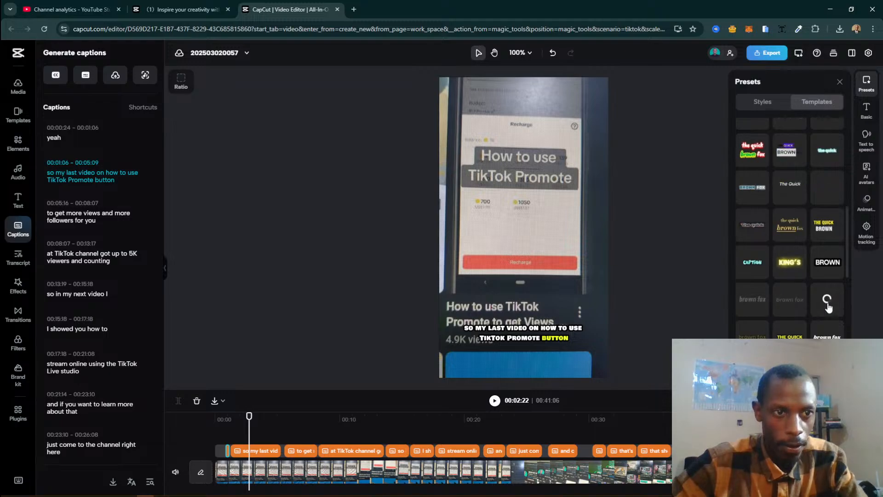
{"action": "left_click", "coordinate": [812, 311]}
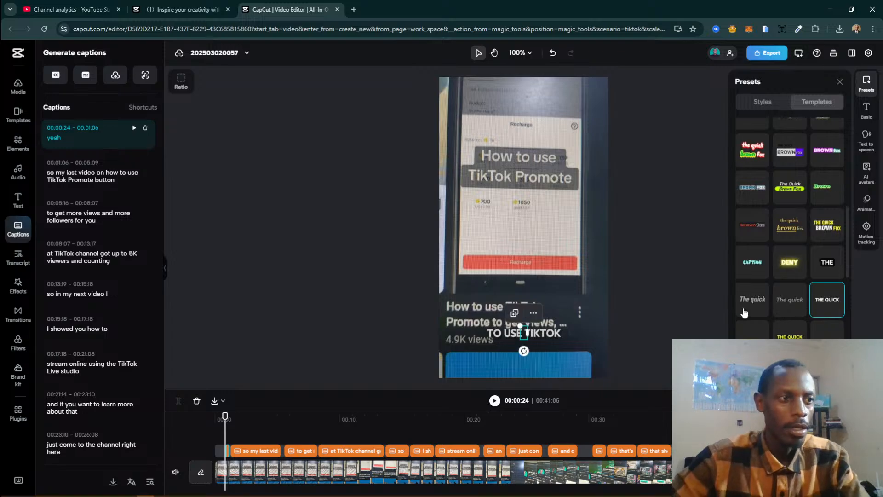
{"action": "left_click", "coordinate": [828, 306]}
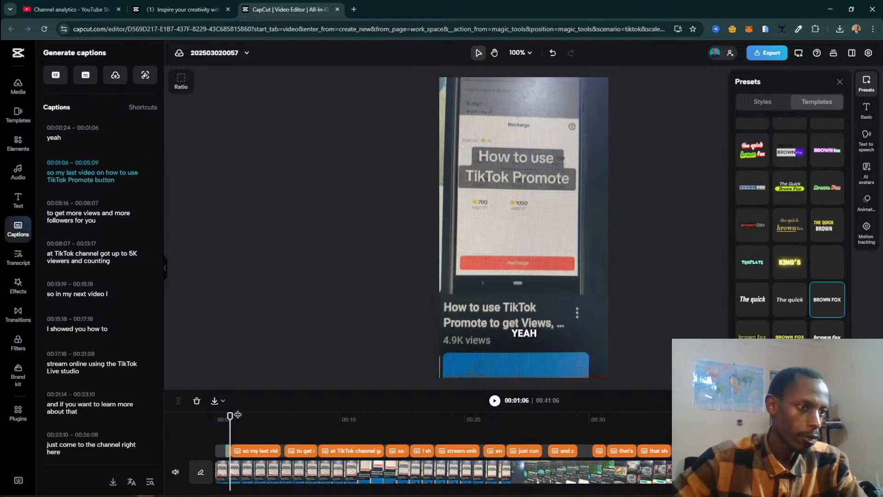
{"action": "left_click_drag", "start_coordinate": [238, 414], "coordinate": [239, 413]}
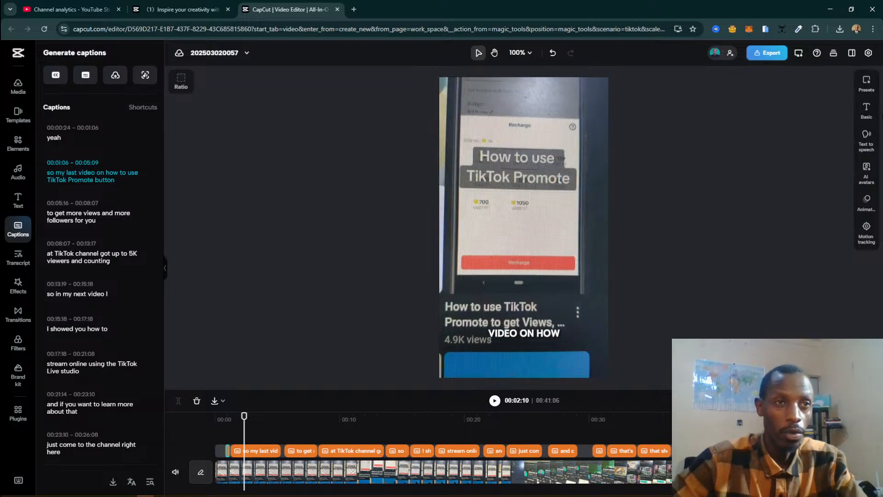
Step: Download the installer of the CapCut desktop app and dismiss the export options
{"action": "left_click", "coordinate": [772, 52]}
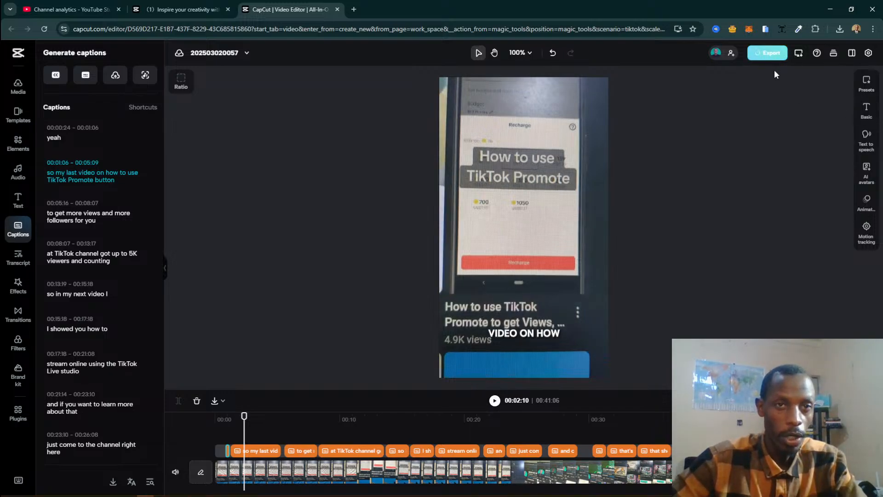
{"action": "left_click", "coordinate": [798, 55]}
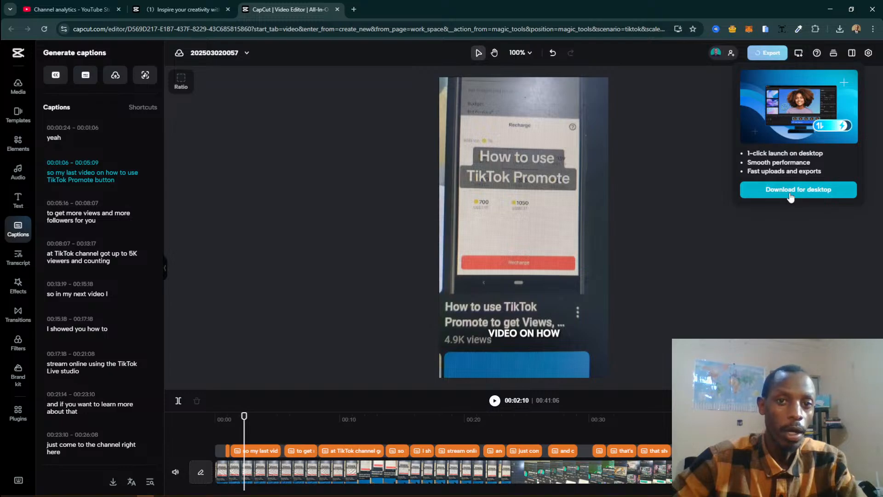
{"action": "left_click", "coordinate": [429, 357]}
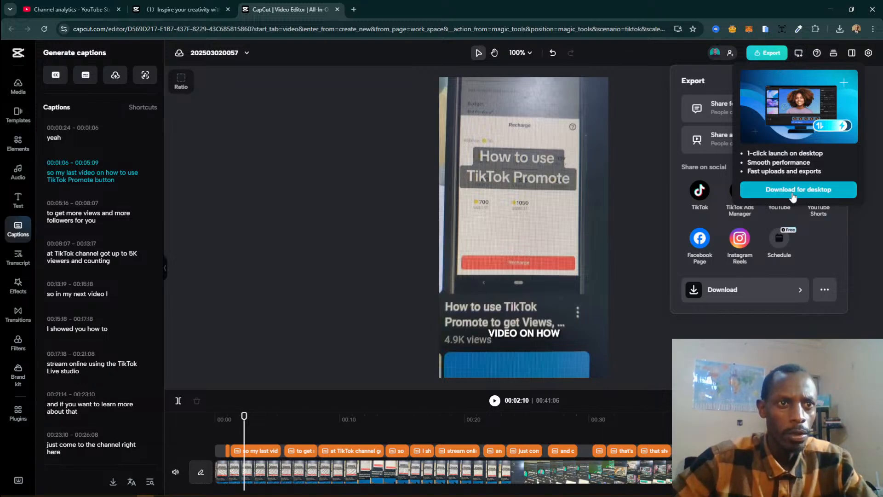
{"action": "left_click", "coordinate": [784, 335]}
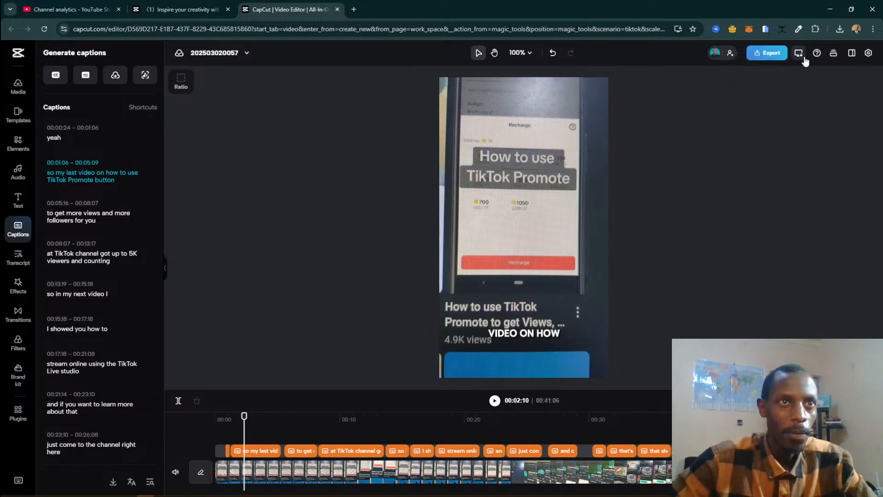
{"action": "mouse_move", "coordinate": [802, 58]}
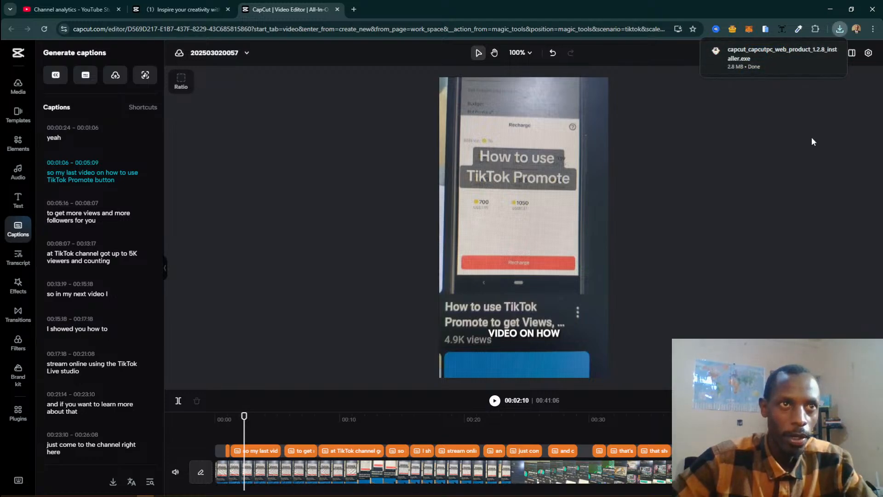
{"action": "left_click", "coordinate": [811, 137]}
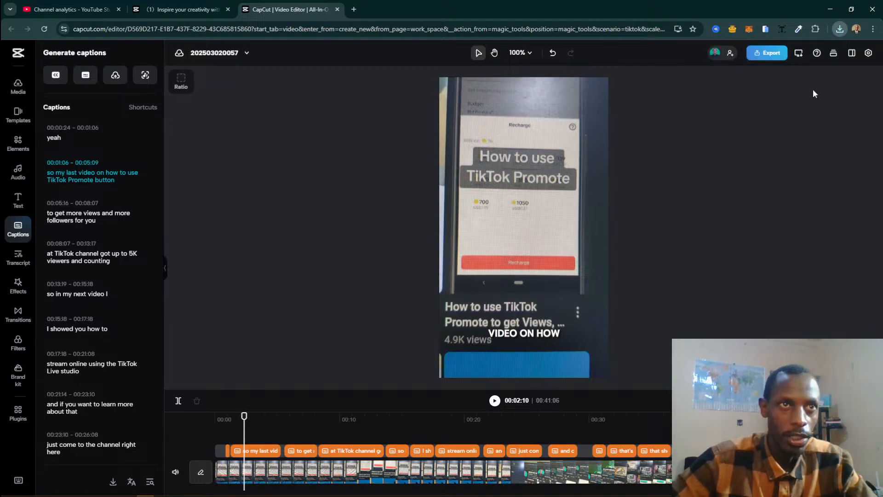
Step: Look through the completed export tasks, the item adjustment area and the editor's language, theme and input settings
{"action": "left_click", "coordinate": [834, 53]}
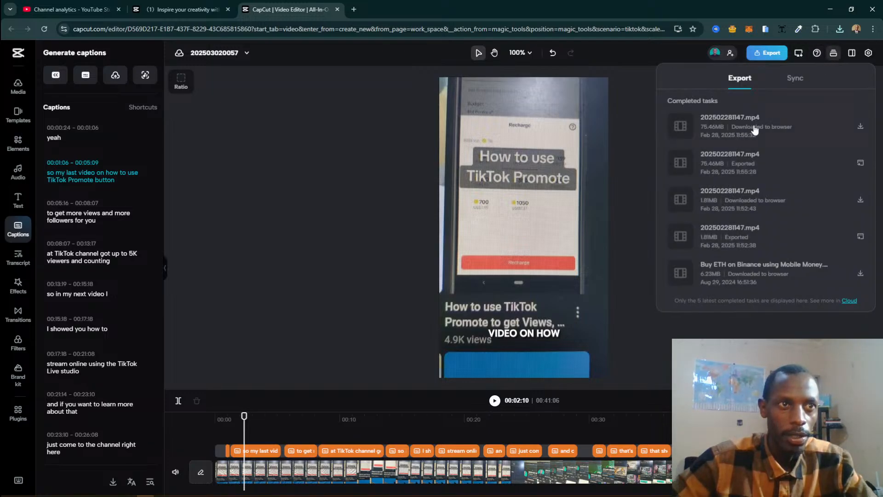
{"action": "left_click", "coordinate": [852, 53]}
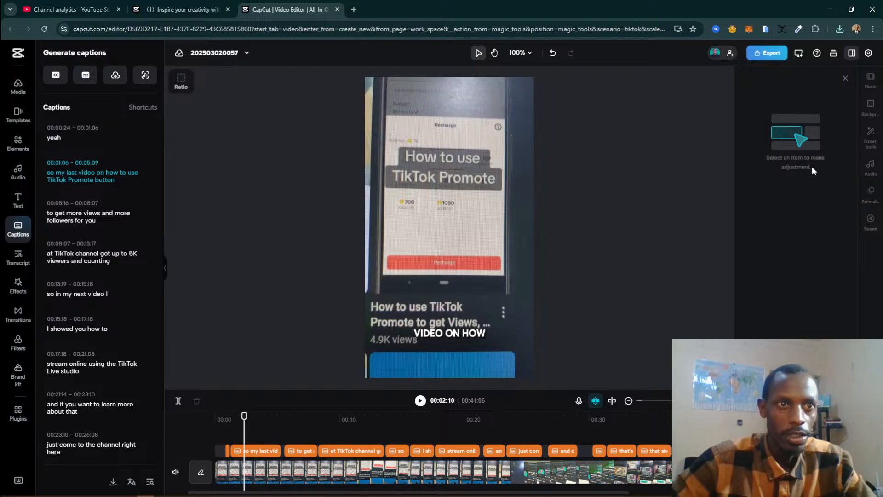
{"action": "left_click", "coordinate": [843, 78]}
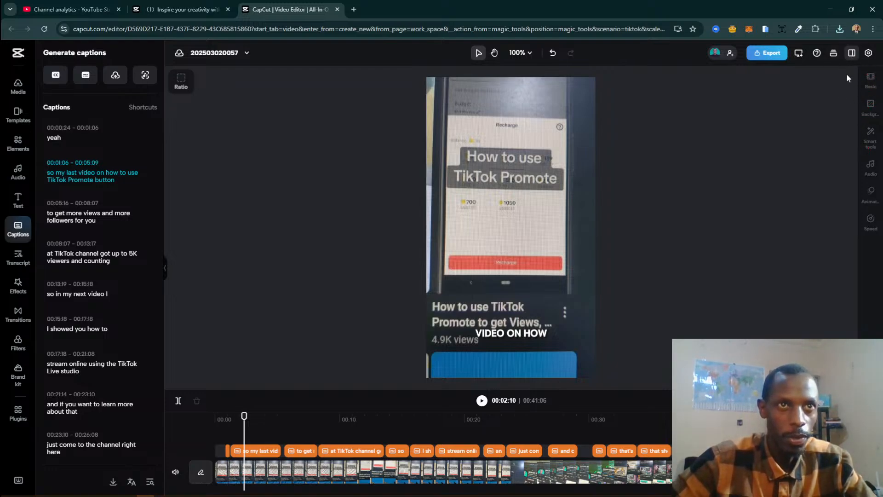
{"action": "left_click", "coordinate": [869, 53]}
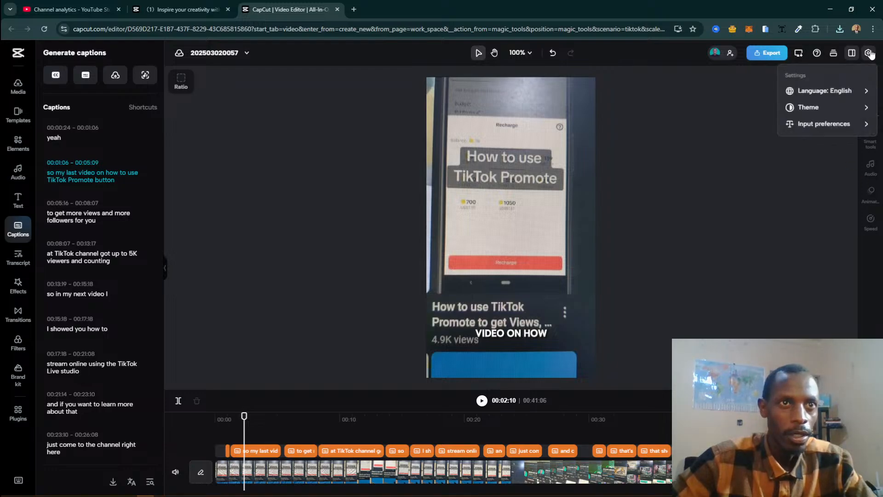
{"action": "left_click", "coordinate": [869, 53]}
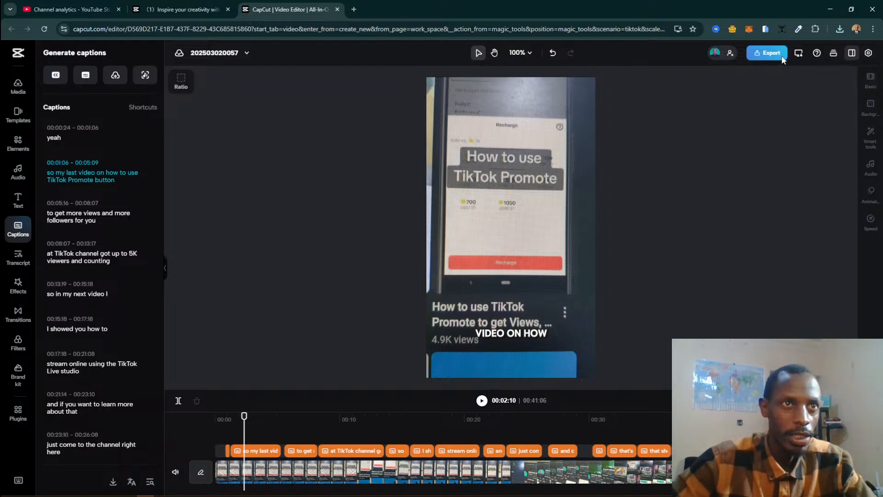
Step: Set the project's sharing access to "Anyone with the link" and copy the share link
{"action": "left_click", "coordinate": [729, 54]}
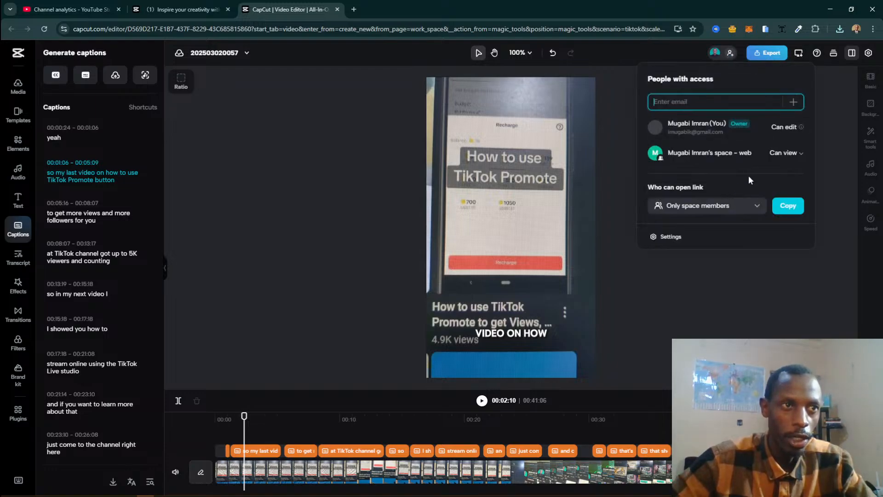
{"action": "left_click", "coordinate": [696, 211]}
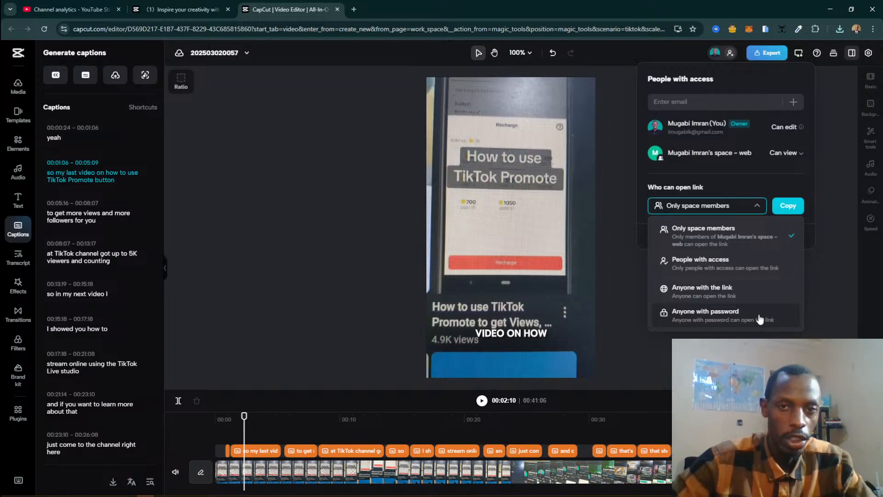
{"action": "left_click", "coordinate": [756, 208]}
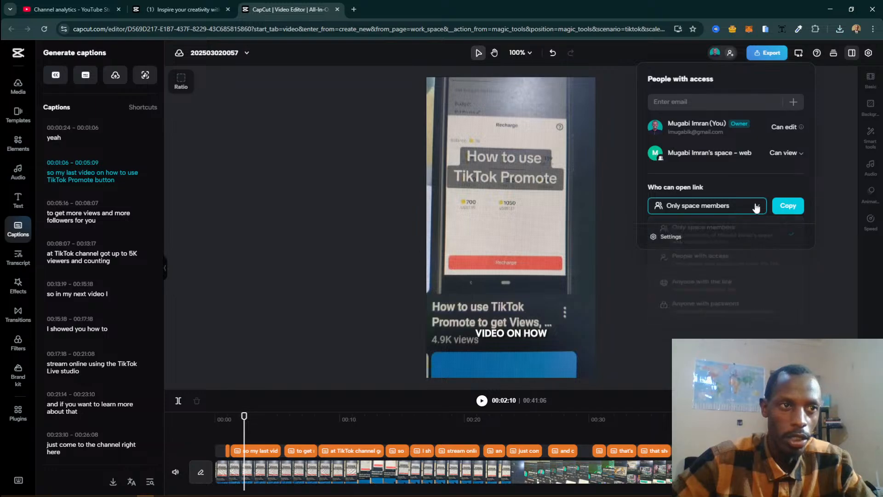
{"action": "left_click", "coordinate": [755, 208]}
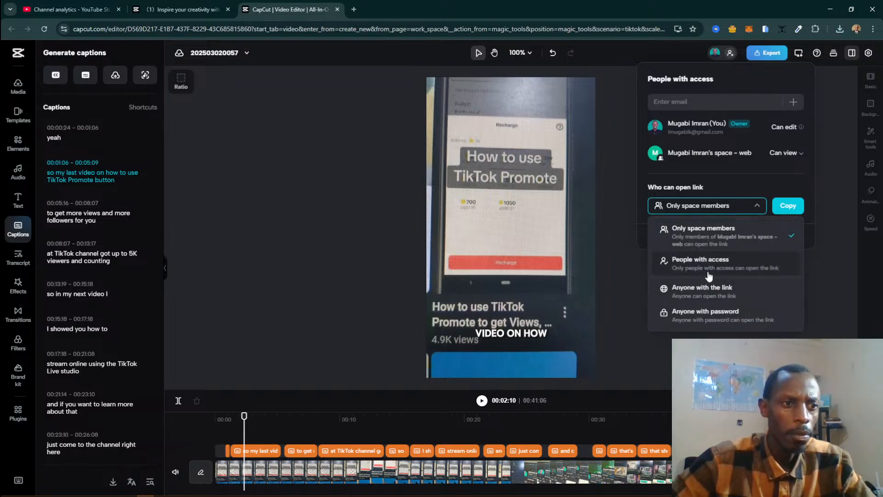
{"action": "left_click", "coordinate": [709, 288]}
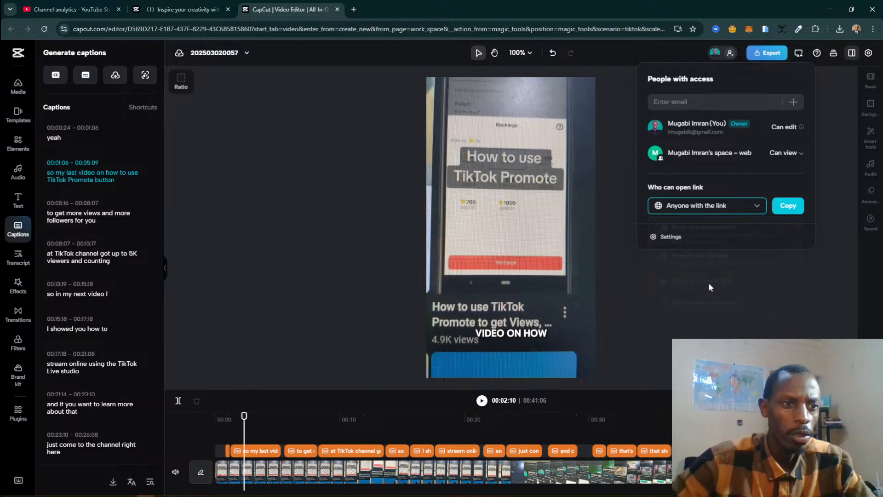
{"action": "left_click", "coordinate": [788, 209]}
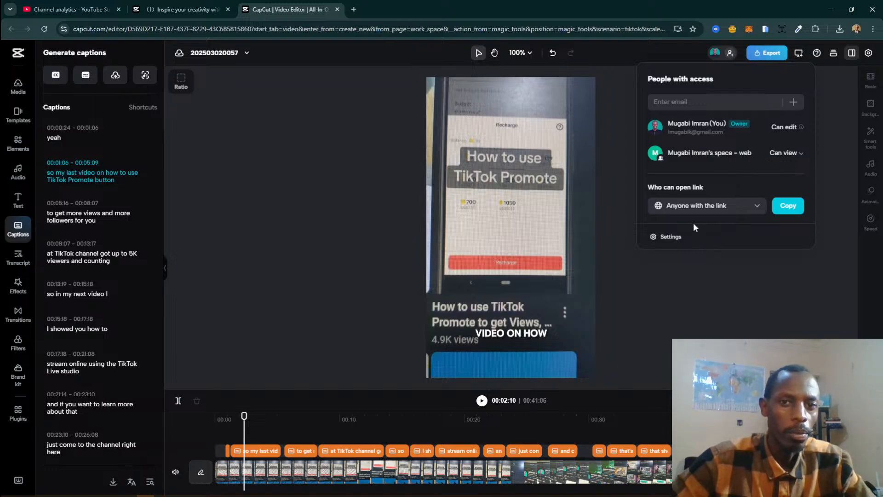
{"action": "left_click", "coordinate": [681, 268]}
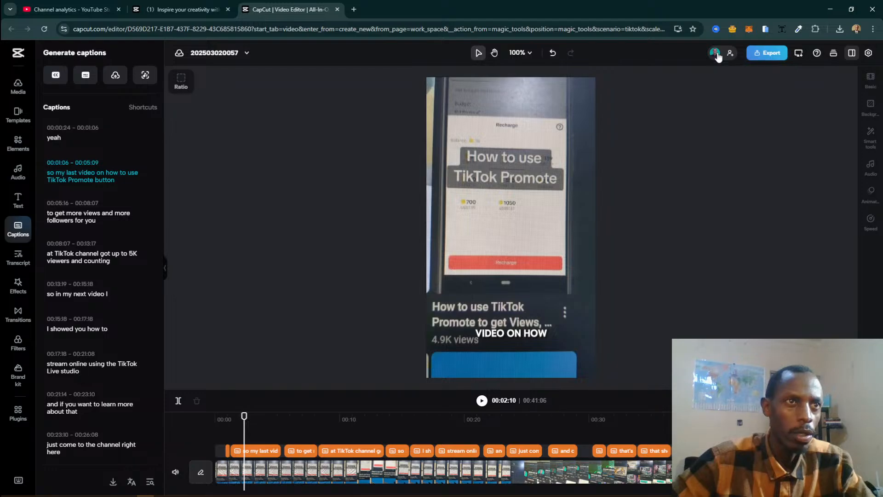
Step: Examine the export destinations and the additional GIF and captions download options
{"action": "left_click", "coordinate": [772, 58]}
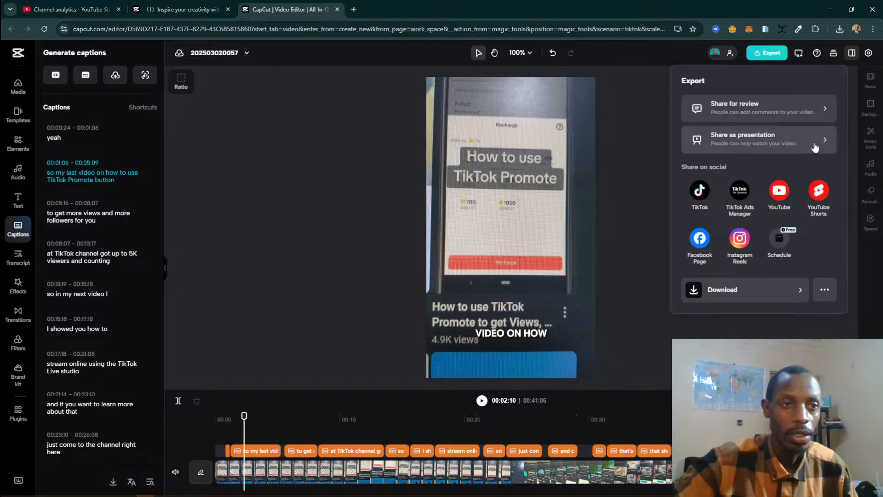
{"action": "left_click", "coordinate": [821, 296]}
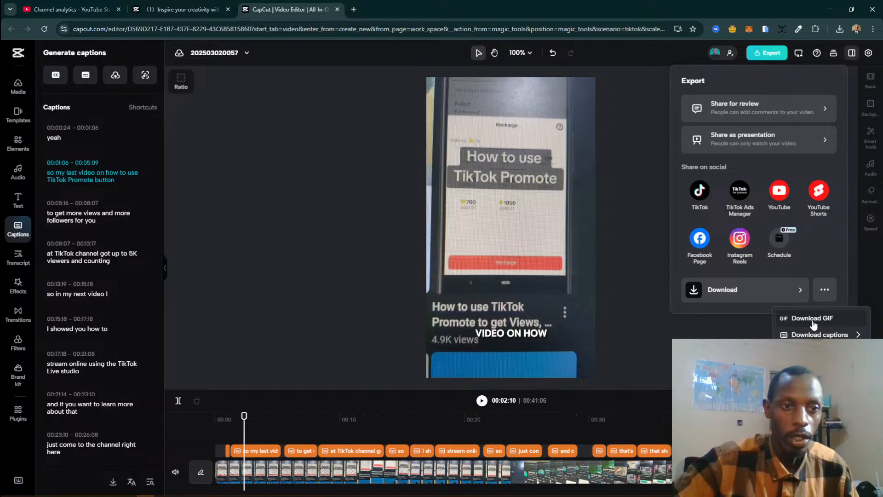
{"action": "mouse_move", "coordinate": [858, 335]}
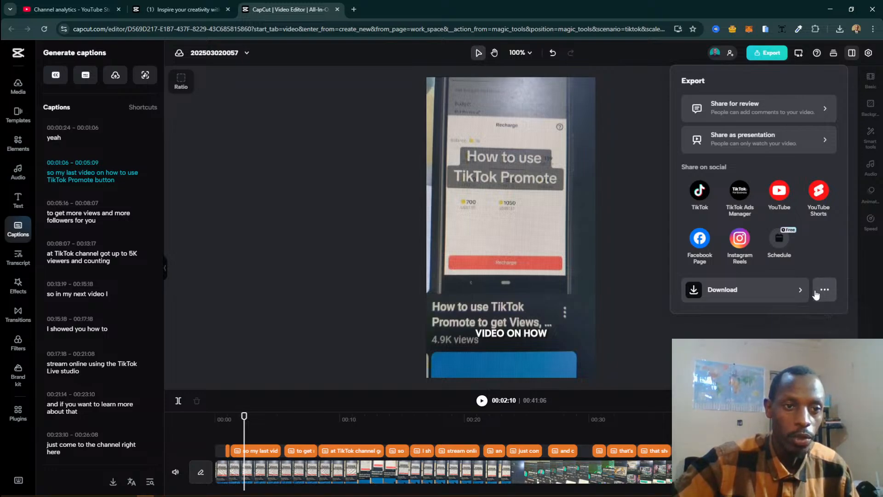
Step: Open the video download settings and name the exported file "TikTok LIVE Studio Tutorial"
{"action": "left_click", "coordinate": [791, 296]}
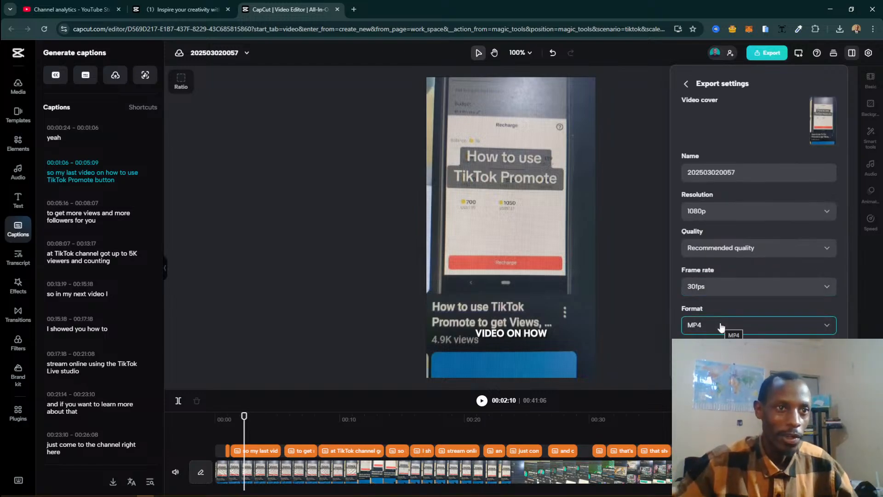
{"action": "double_click", "coordinate": [726, 174]}
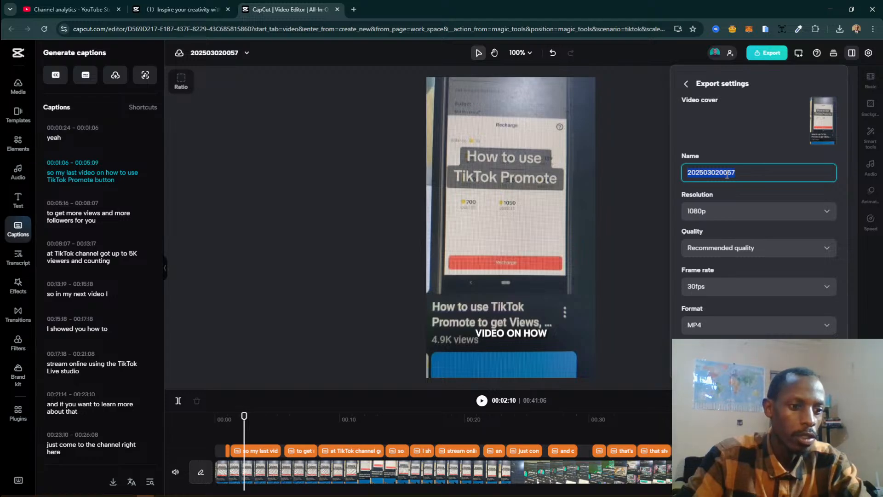
{"action": "type", "text": "Tik"}
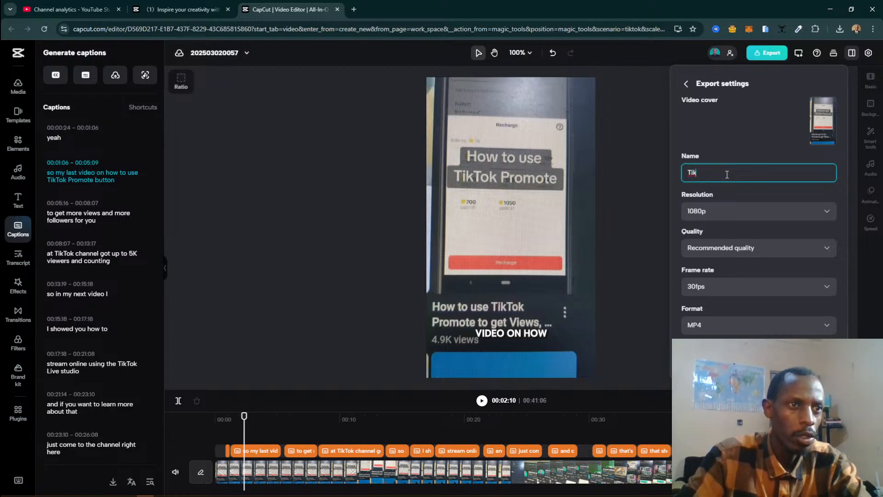
{"action": "type", "text": "TOk"}
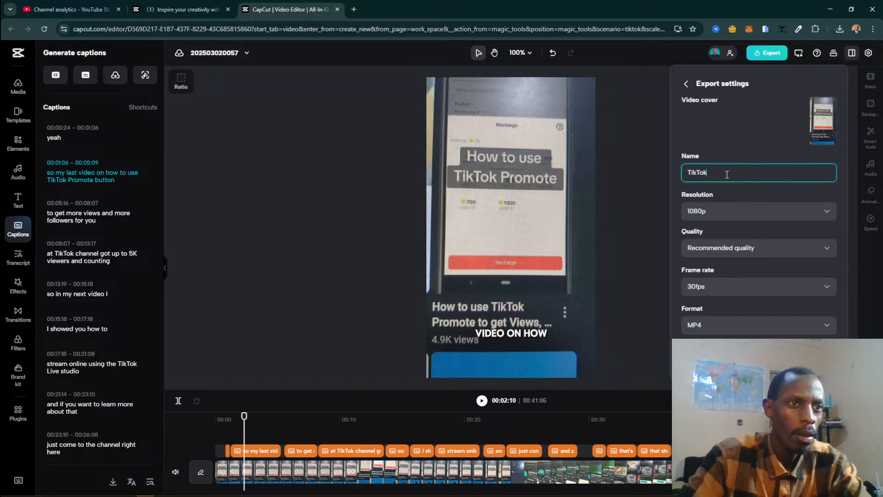
{"action": "type", "text": " LIVE Studio"}
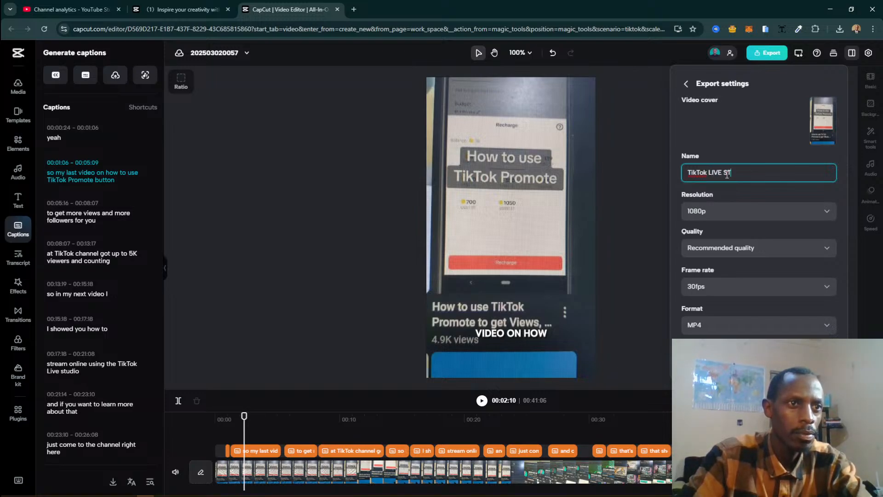
{"action": "key", "text": "BackSpace"}
{"action": "key", "text": "BackSpace"}
{"action": "key", "text": "BackSpace"}
{"action": "key", "text": "BackSpace"}
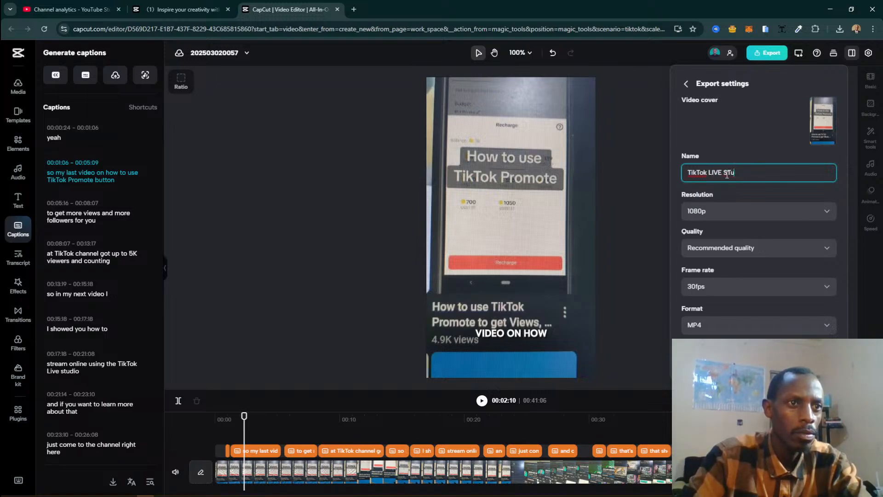
{"action": "type", "text": "udio Tutorial"}
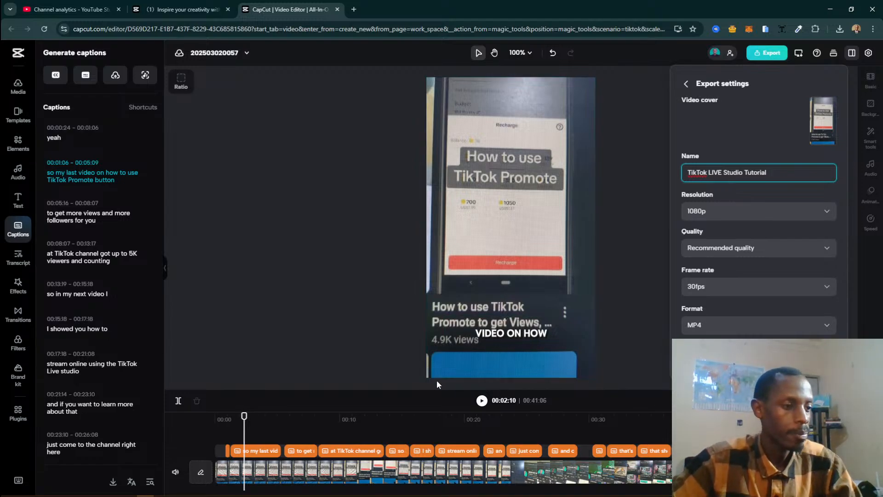
Step: Examine the available resolution, quality and frame rate options in the video's export settings
{"action": "left_click", "coordinate": [765, 218]}
{"action": "left_click", "coordinate": [705, 220]}
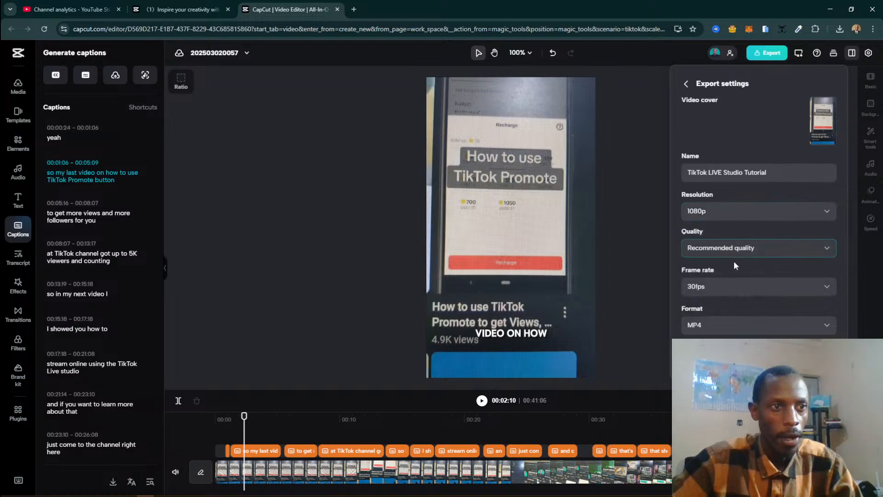
{"action": "left_click", "coordinate": [716, 252]}
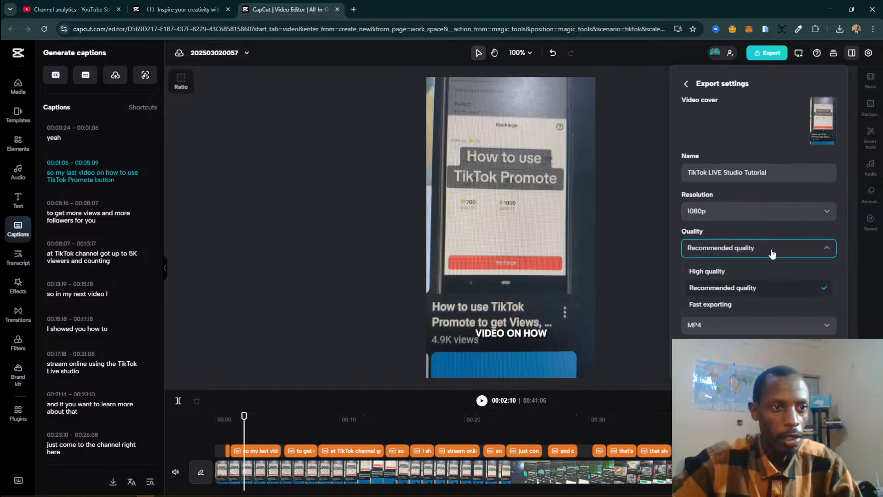
{"action": "left_click", "coordinate": [726, 216]}
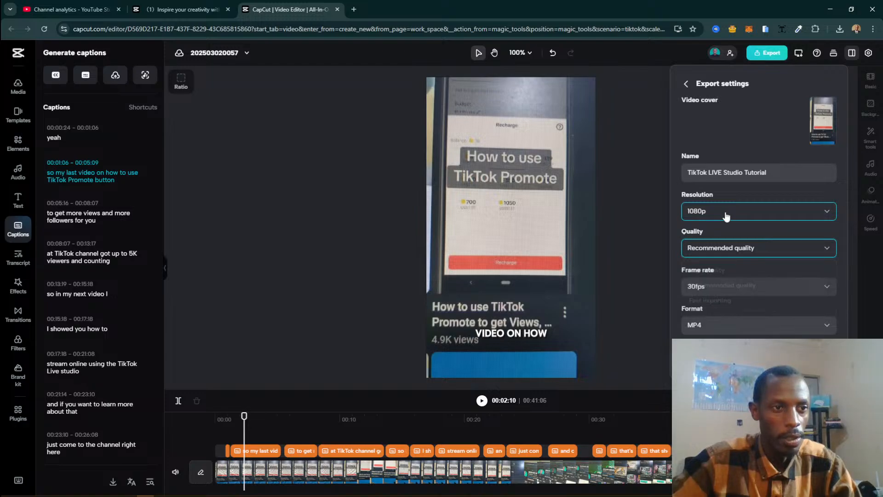
{"action": "left_click", "coordinate": [726, 217]}
{"action": "left_click", "coordinate": [726, 216]}
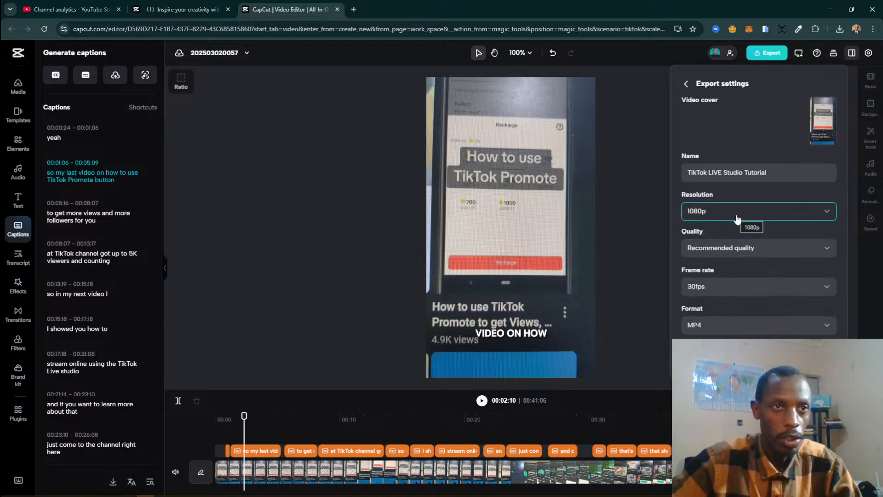
{"action": "left_click", "coordinate": [719, 248]}
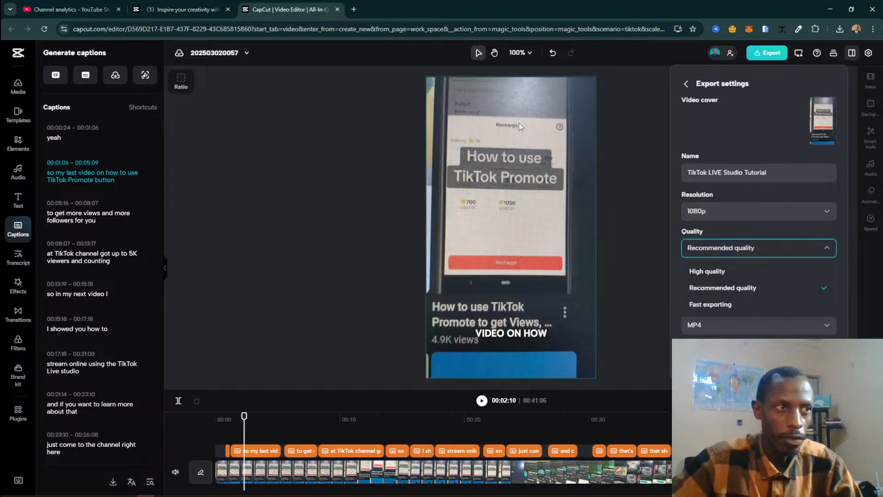
{"action": "left_click", "coordinate": [756, 249]}
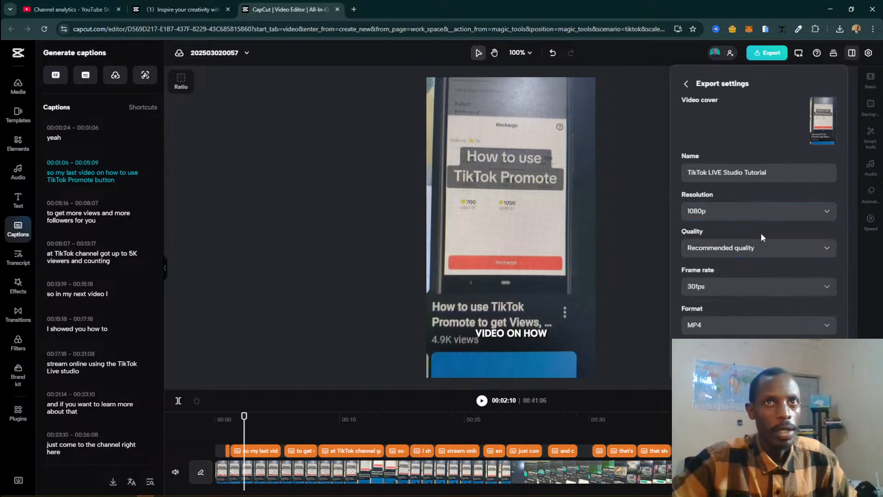
{"action": "left_click", "coordinate": [724, 286]}
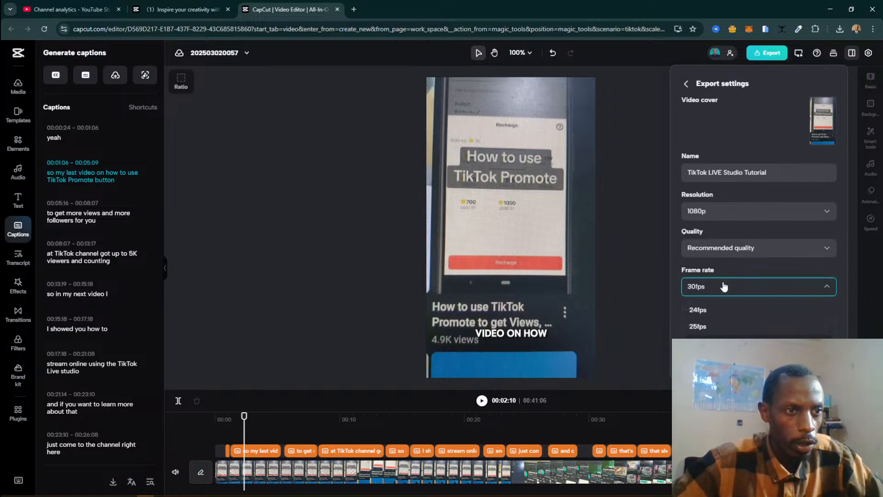
{"action": "left_click", "coordinate": [716, 293]}
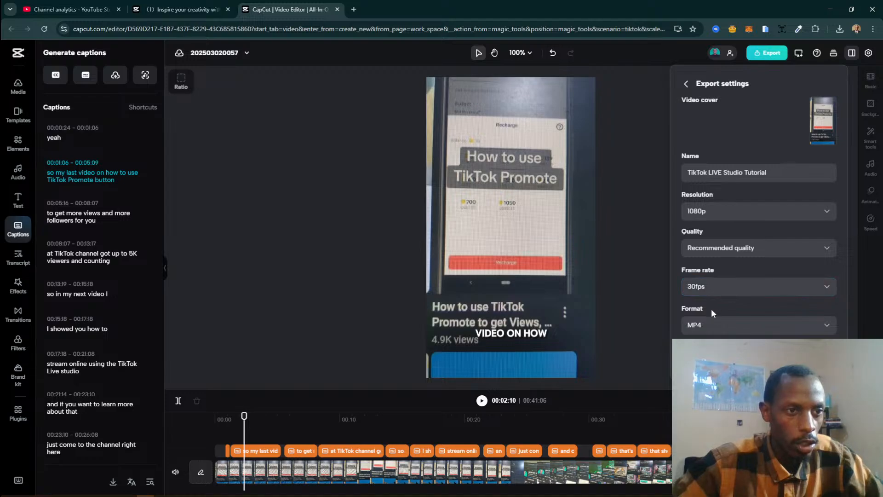
Step: Review the file format options and export the video as MP4 at 1080p, recommended quality and 30fps
{"action": "left_click", "coordinate": [709, 325]}
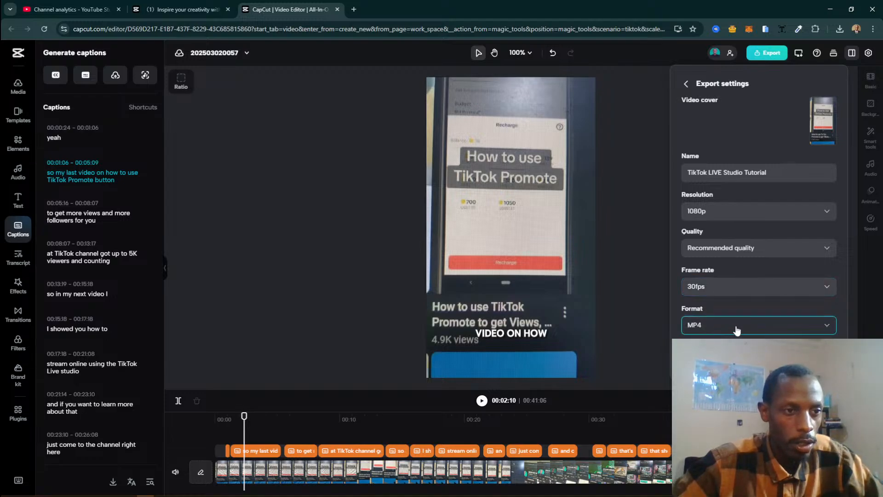
{"action": "left_click", "coordinate": [692, 328]}
{"action": "left_click", "coordinate": [729, 329]}
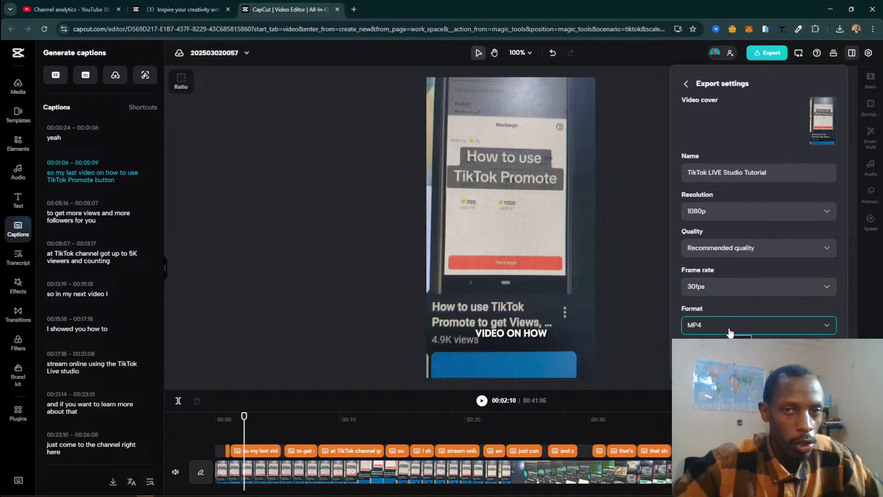
{"action": "left_click", "coordinate": [710, 330]}
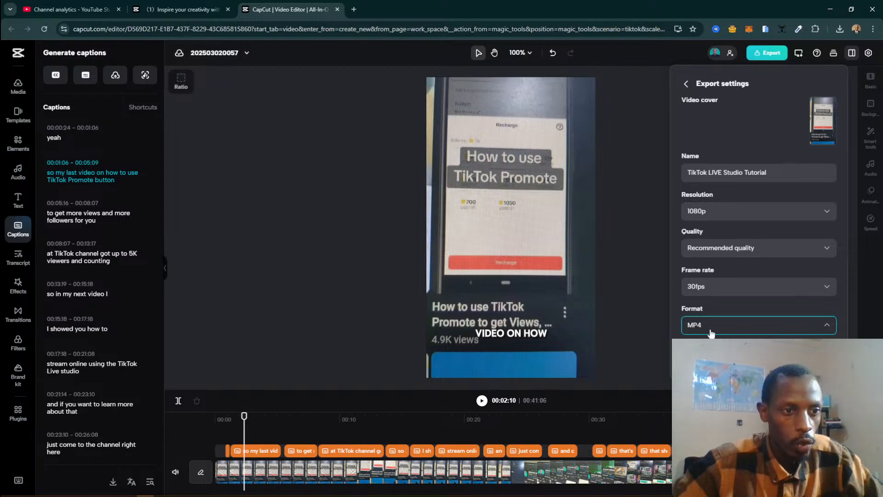
{"action": "left_click", "coordinate": [732, 359]}
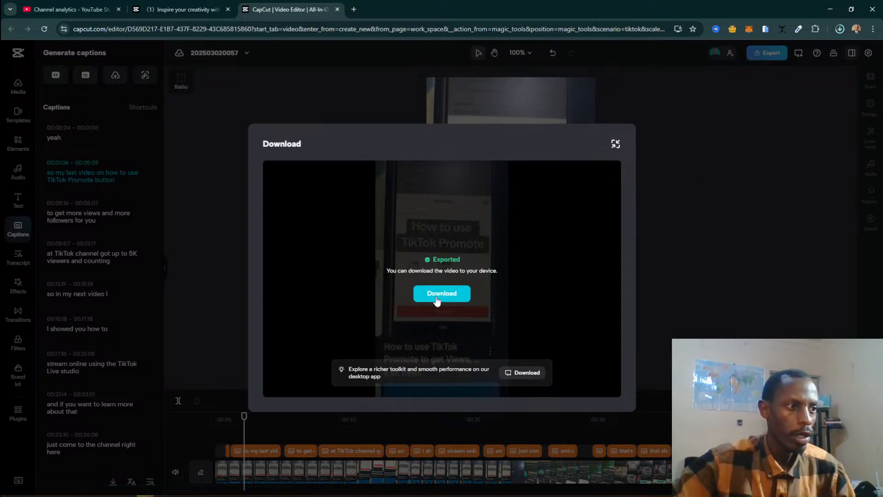
Step: Check the browser's recent downloads for the exported video and launch VLC media player
{"action": "left_click", "coordinate": [836, 28]}
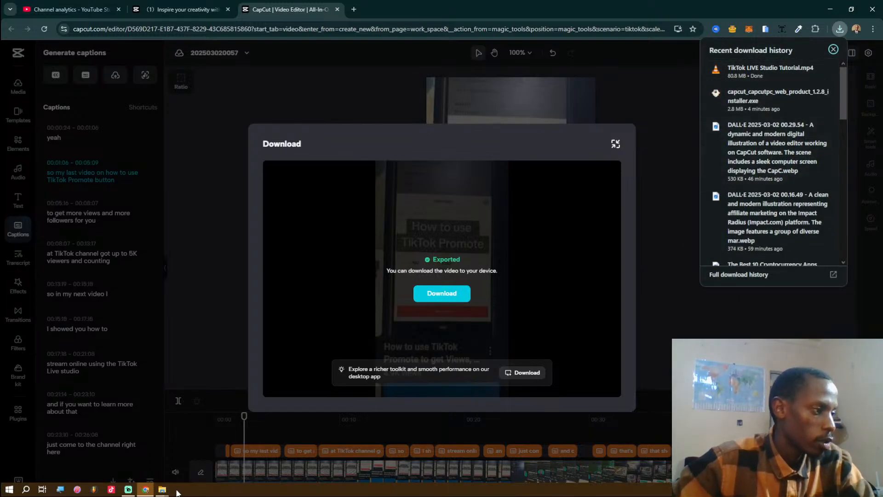
{"action": "mouse_move", "coordinate": [164, 492]}
{"action": "left_click", "coordinate": [232, 451]}
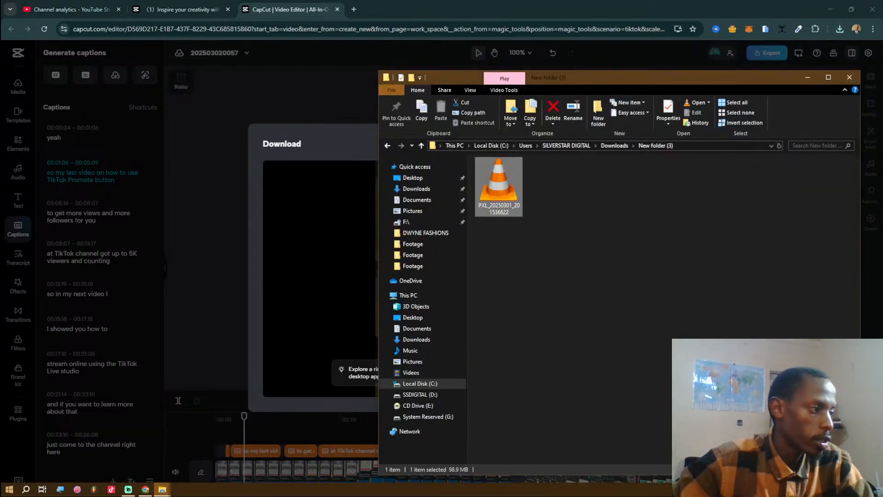
{"action": "key", "text": "super"}
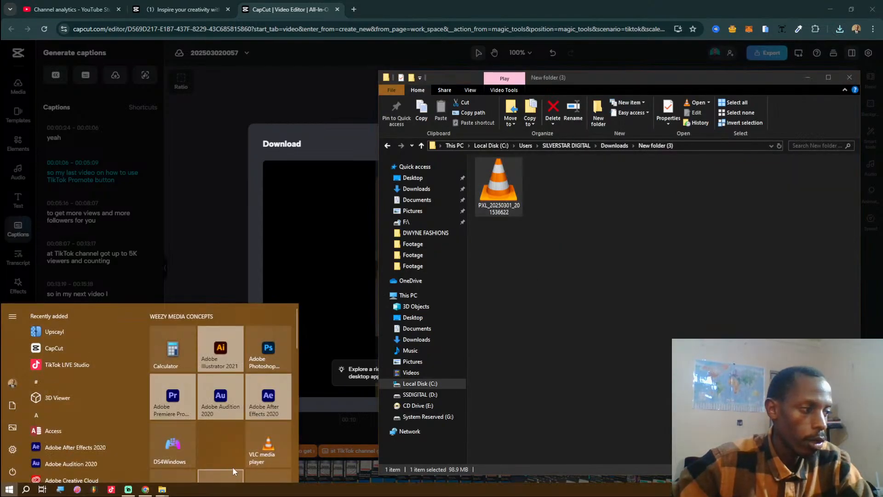
{"action": "left_click", "coordinate": [258, 458]}
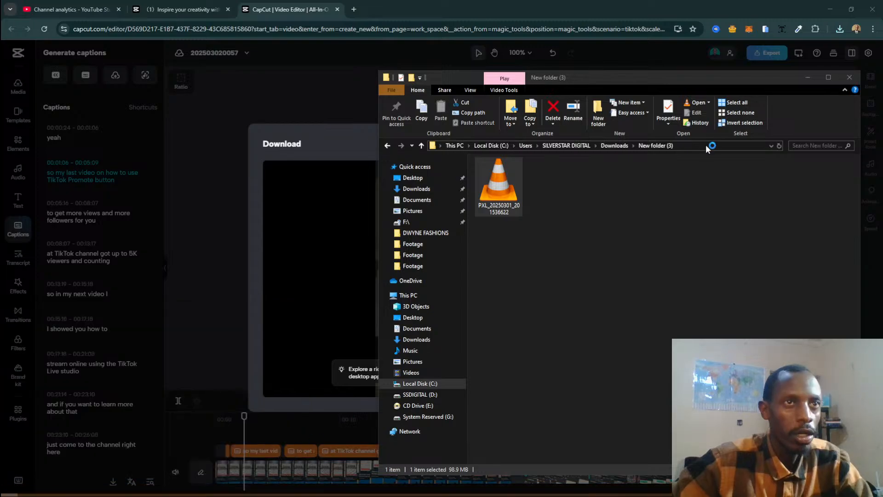
{"action": "left_click", "coordinate": [807, 79]}
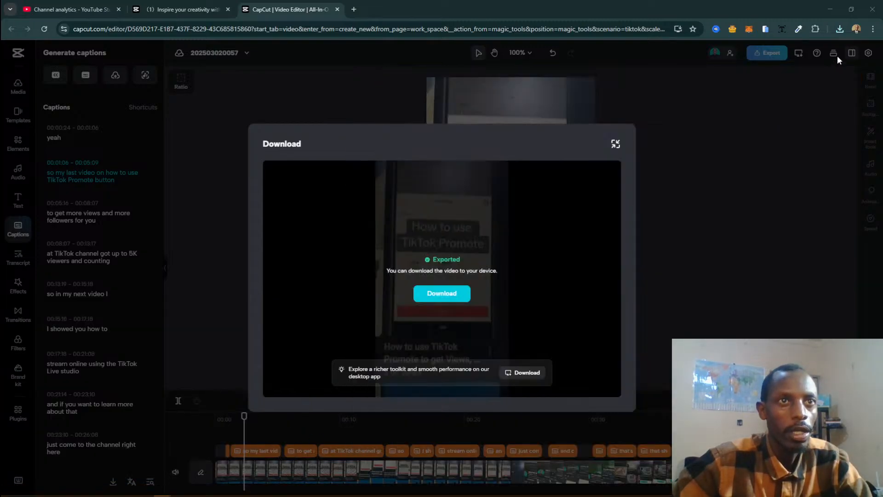
Step: Add the exported TikTok LIVE Studio Tutorial video from the Downloads folder to the VLC playlist and close the folder
{"action": "left_click", "coordinate": [840, 30]}
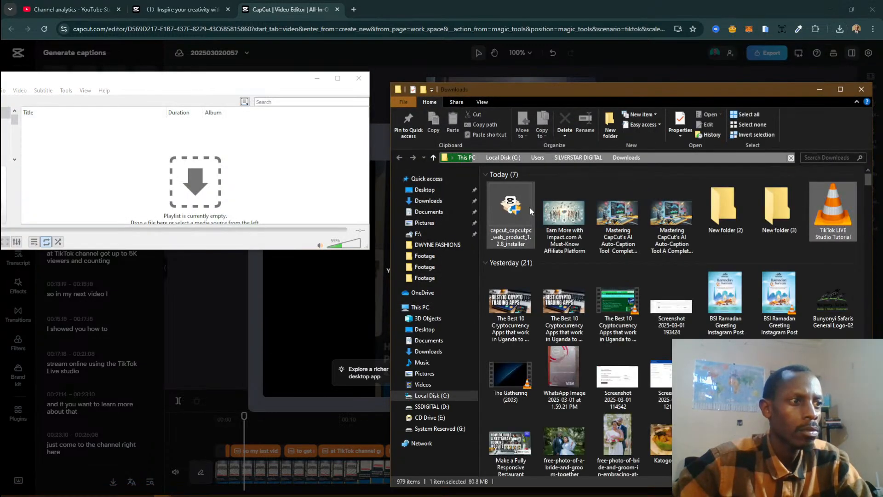
{"action": "left_click_drag", "start_coordinate": [832, 209], "coordinate": [290, 184]}
{"action": "left_click", "coordinate": [860, 89]}
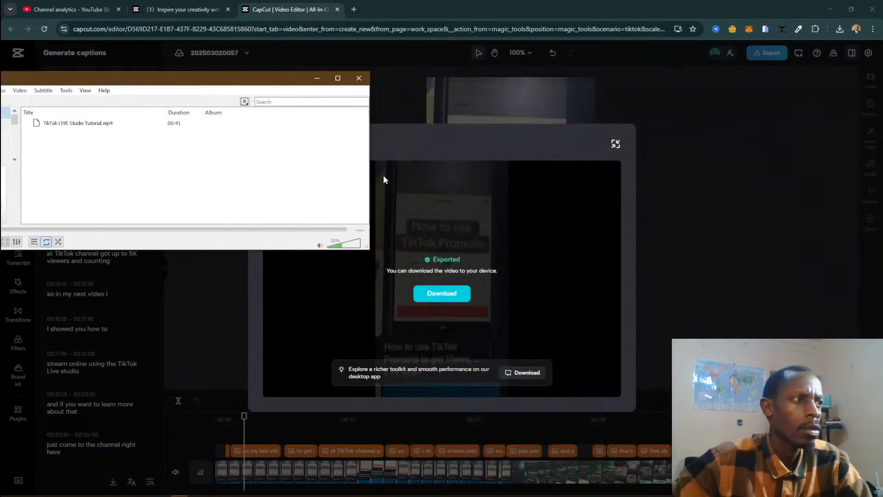
Step: Play the TikTok LIVE Studio Tutorial video full screen in VLC to review its captions
{"action": "left_click_drag", "start_coordinate": [74, 78], "coordinate": [462, 83]}
{"action": "left_click", "coordinate": [492, 129]}
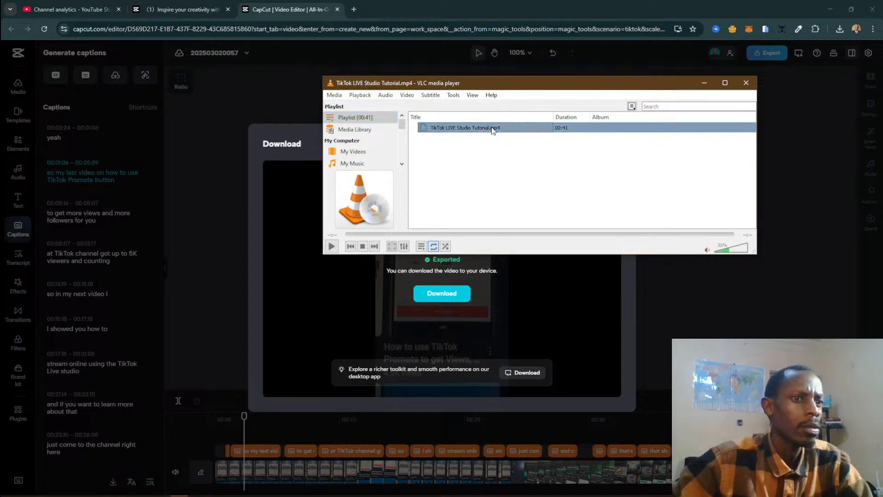
{"action": "double_click", "coordinate": [492, 129]}
{"action": "double_click", "coordinate": [670, 250]}
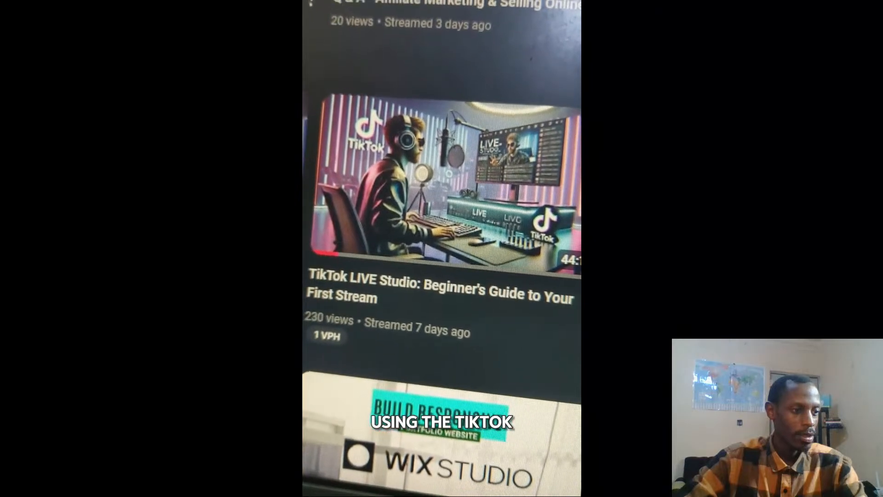
Step: Pause the video and close VLC, then dismiss the finished download window to return to the CapCut editor
{"action": "left_click", "coordinate": [493, 294]}
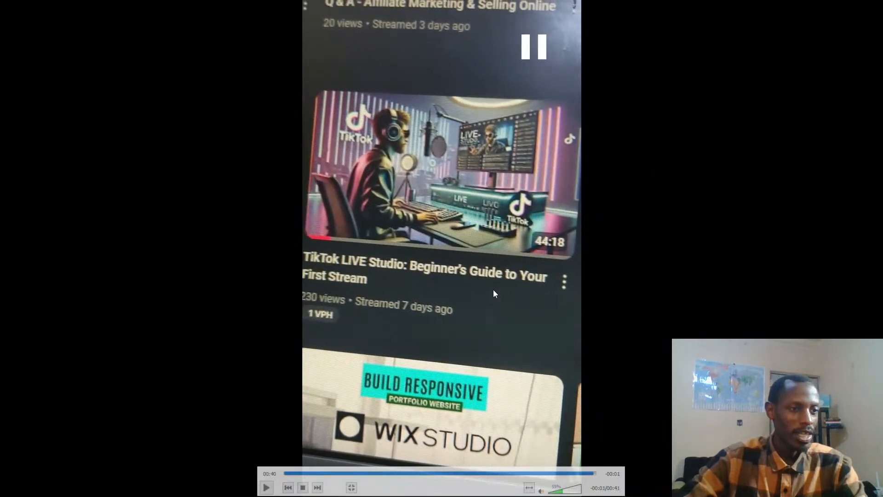
{"action": "double_click", "coordinate": [493, 290]}
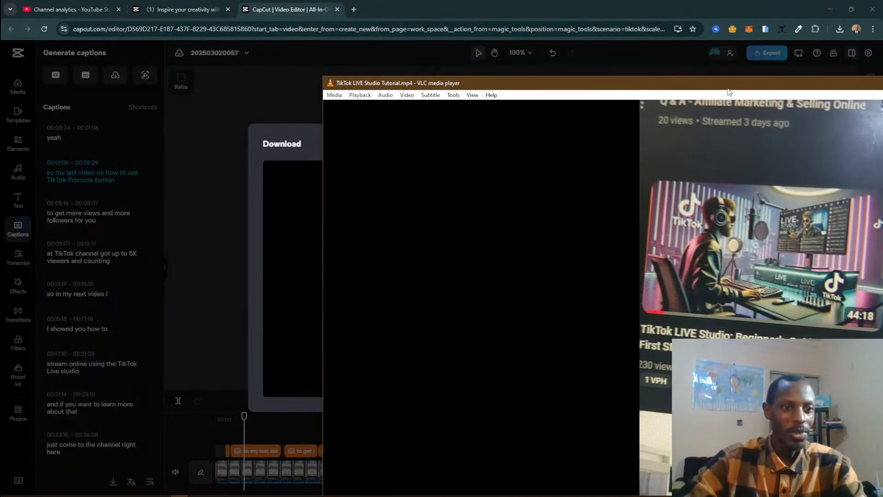
{"action": "left_click_drag", "start_coordinate": [729, 92], "coordinate": [517, 35]}
{"action": "double_click", "coordinate": [574, 213]}
{"action": "double_click", "coordinate": [817, 87]}
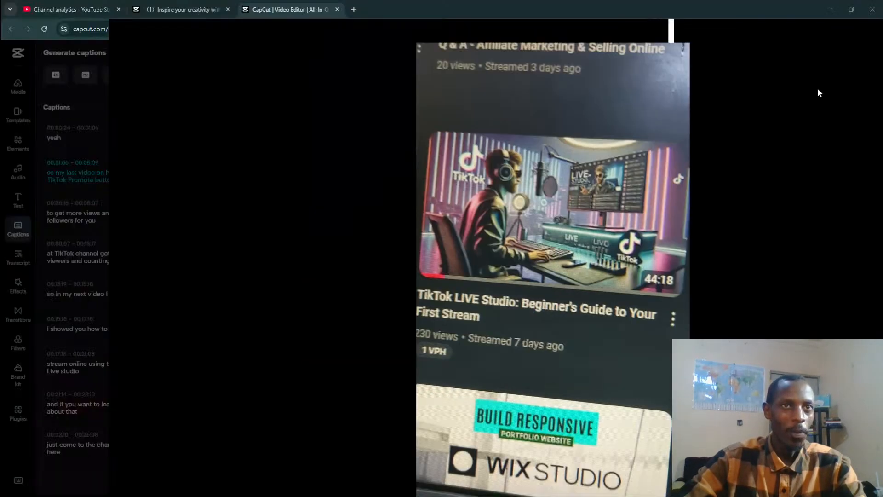
{"action": "left_click_drag", "start_coordinate": [844, 32], "coordinate": [625, 56]}
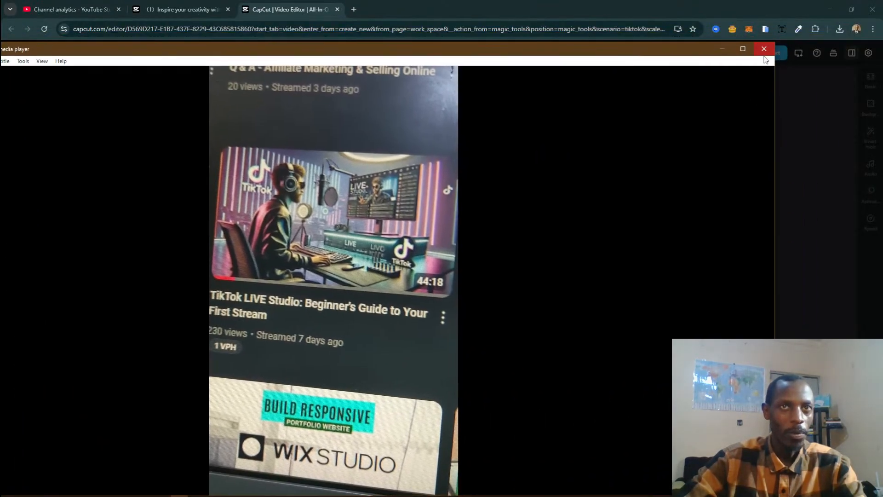
{"action": "left_click", "coordinate": [764, 49]}
{"action": "left_click", "coordinate": [615, 144]}
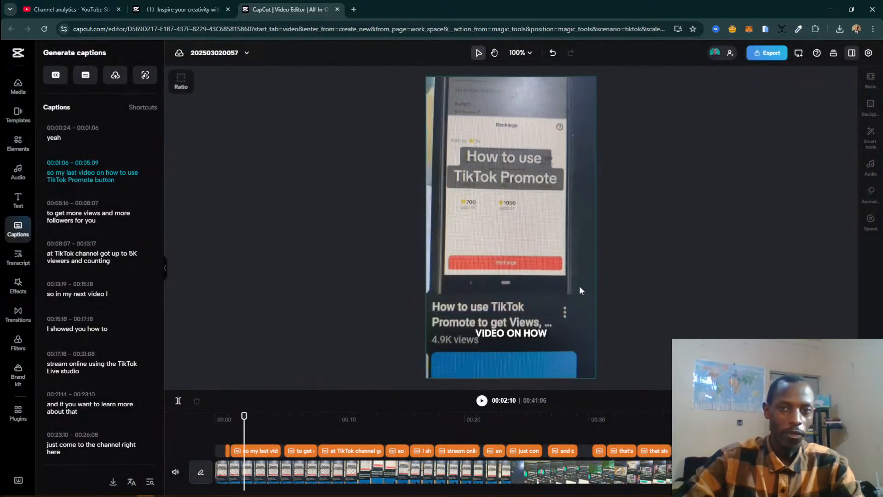
Step: Examine the social sharing destinations for the export, including the TikTok authorization window, and close that window
{"action": "scroll", "coordinate": [581, 283], "scroll_direction": "up", "scroll_amount": 5}
{"action": "scroll", "coordinate": [435, 260], "scroll_direction": "down", "scroll_amount": 4}
{"action": "scroll", "coordinate": [435, 260], "scroll_direction": "down", "scroll_amount": 2}
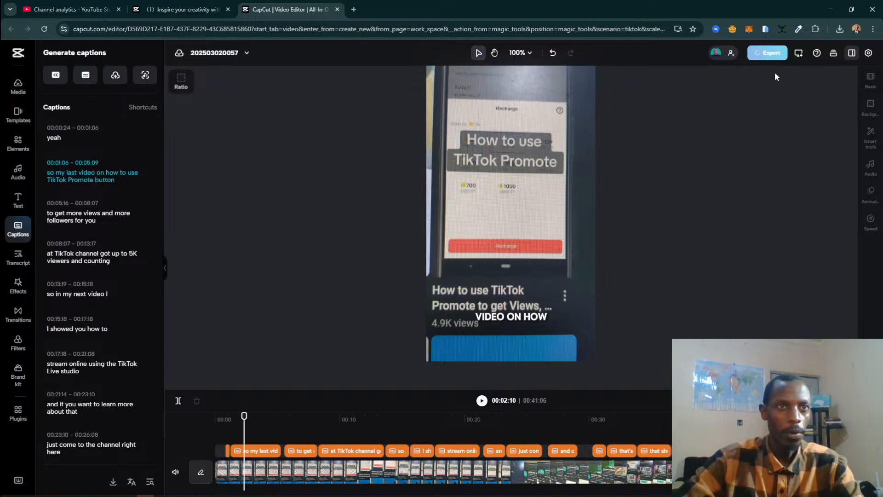
{"action": "mouse_move", "coordinate": [796, 57]}
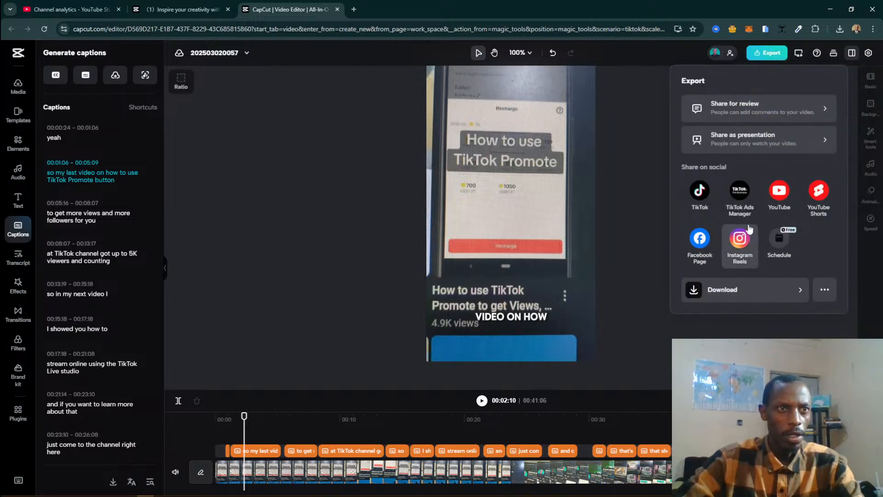
{"action": "left_click", "coordinate": [696, 197]}
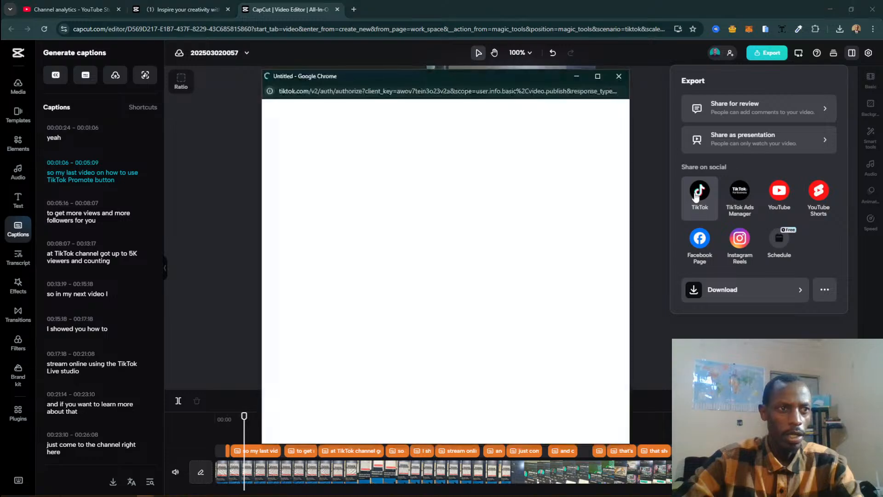
{"action": "left_click", "coordinate": [618, 76]}
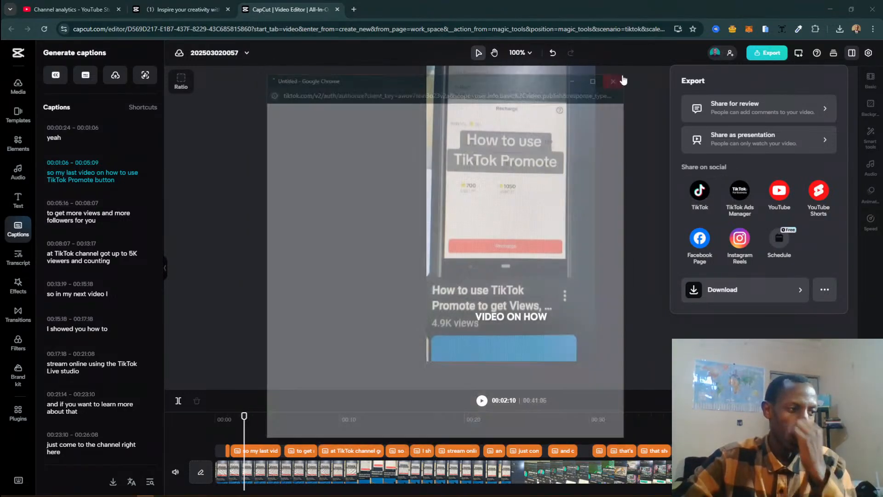
Step: Look over the editor's media library and the Trending and Create with AI collections on the Magic tools page
{"action": "left_click", "coordinate": [15, 84]}
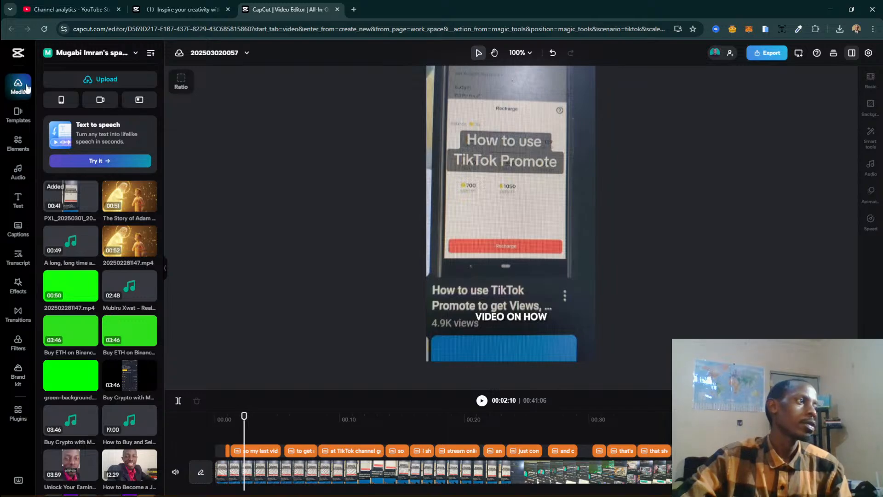
{"action": "left_click", "coordinate": [202, 8]}
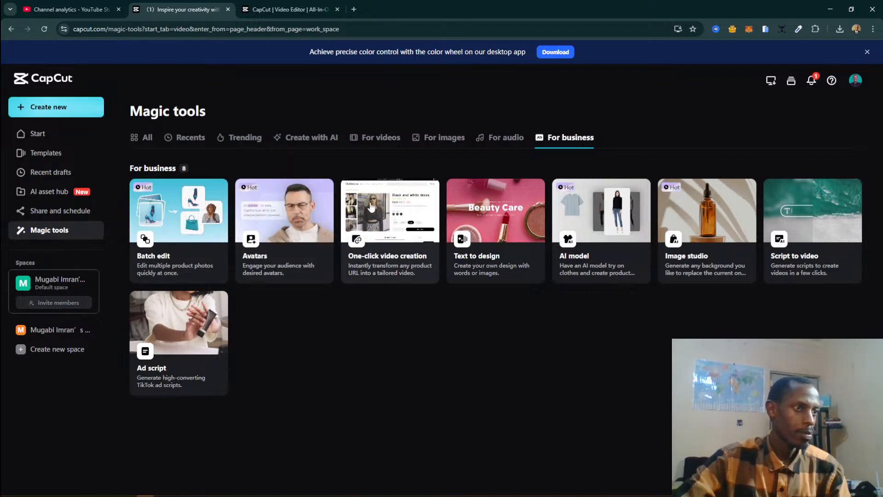
{"action": "left_click", "coordinate": [260, 142]}
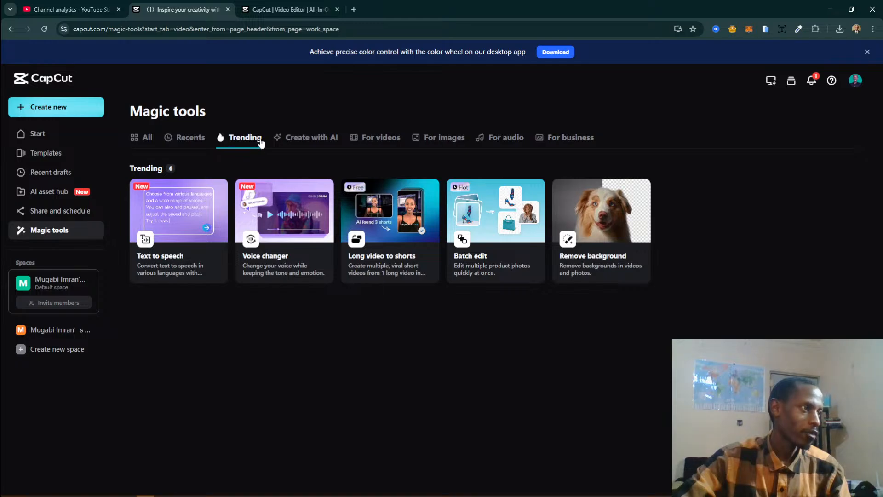
{"action": "left_click", "coordinate": [292, 143]}
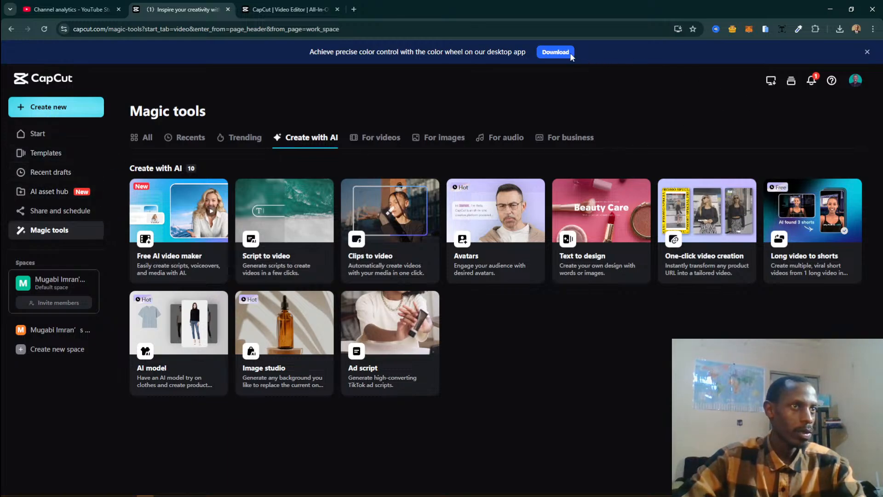
Step: Open a new Incognito window and load the CapCut homepage at capcut.com
{"action": "left_click", "coordinate": [872, 30]}
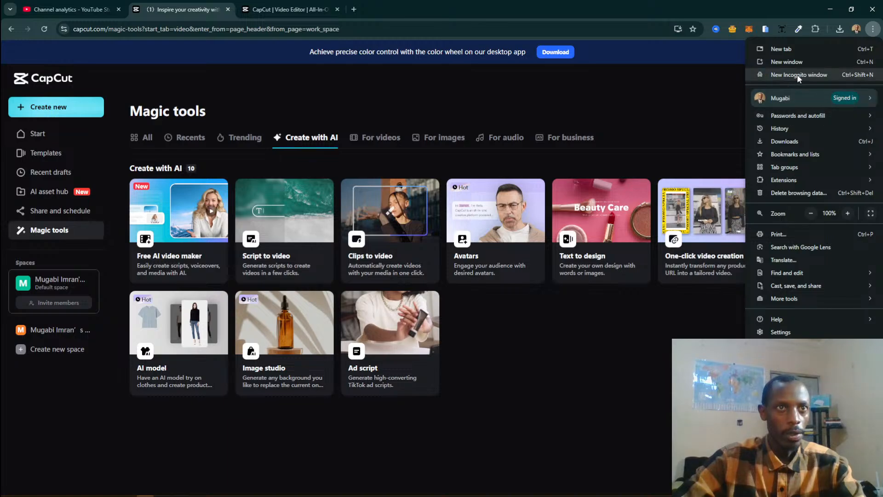
{"action": "key", "text": "Escape"}
{"action": "key", "text": "ctrl+shift+n"}
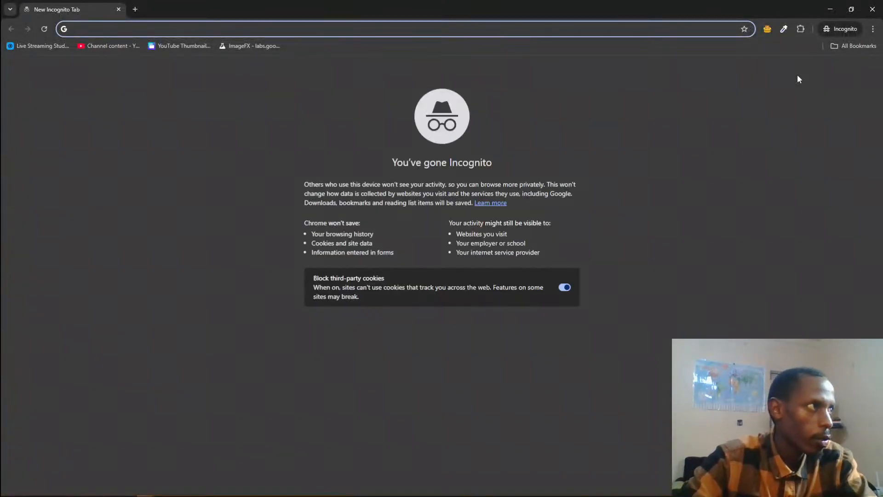
{"action": "type", "text": "cap"}
{"action": "key", "text": "Return"}
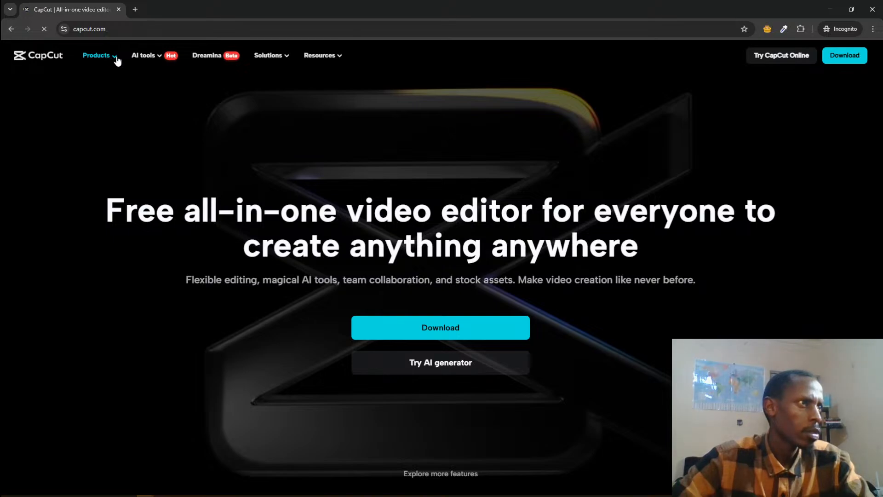
Step: Look through the CapCut homepage for pricing information, from the header navigation to the footer links
{"action": "mouse_move", "coordinate": [277, 61]}
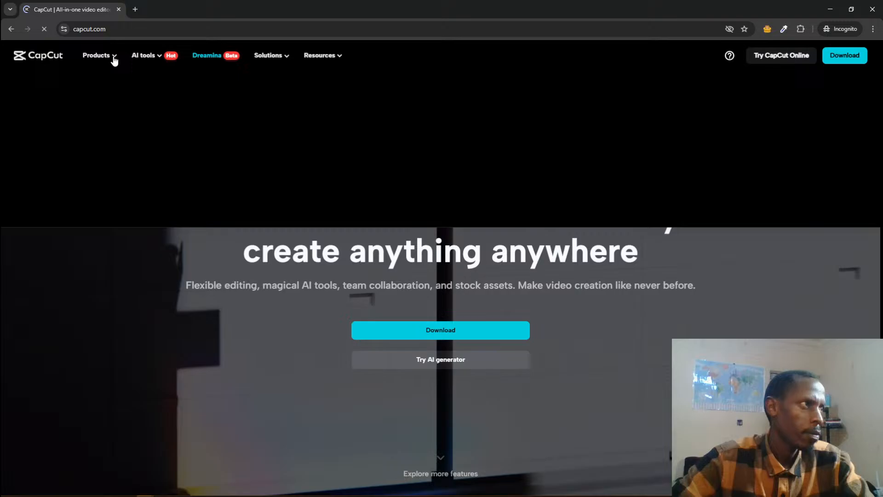
{"action": "mouse_move", "coordinate": [113, 59]}
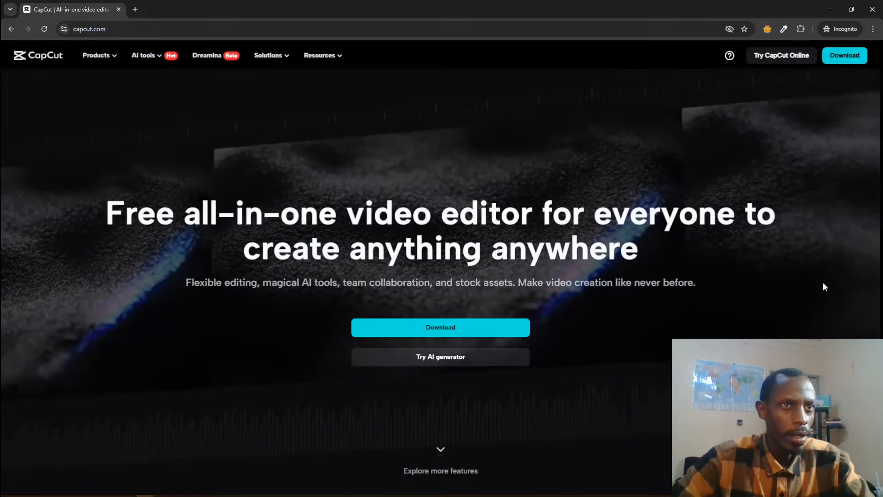
{"action": "scroll", "coordinate": [634, 266], "scroll_direction": "down", "scroll_amount": 3}
{"action": "scroll", "coordinate": [633, 266], "scroll_direction": "down", "scroll_amount": 5}
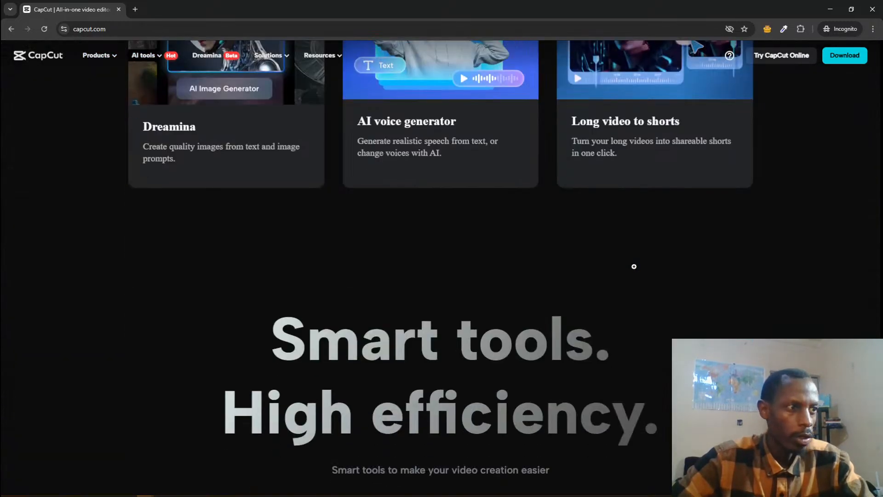
{"action": "scroll", "coordinate": [633, 266], "scroll_direction": "down", "scroll_amount": 10}
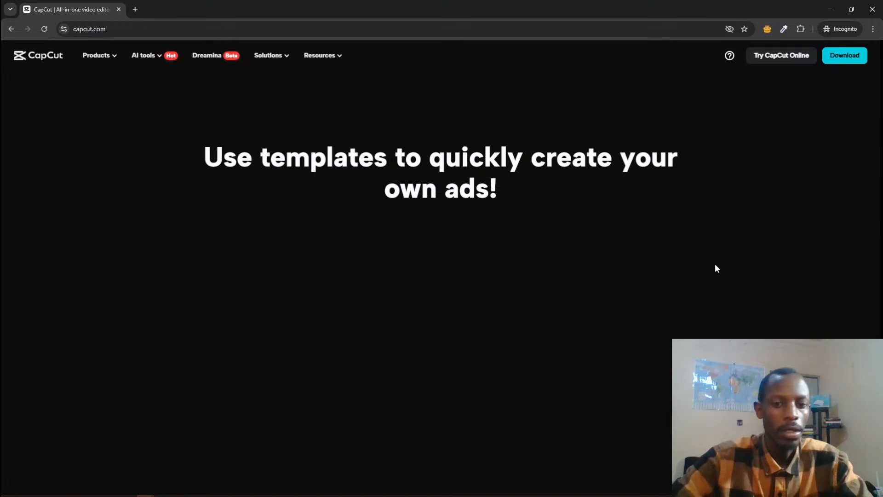
{"action": "scroll", "coordinate": [715, 265], "scroll_direction": "down", "scroll_amount": 7}
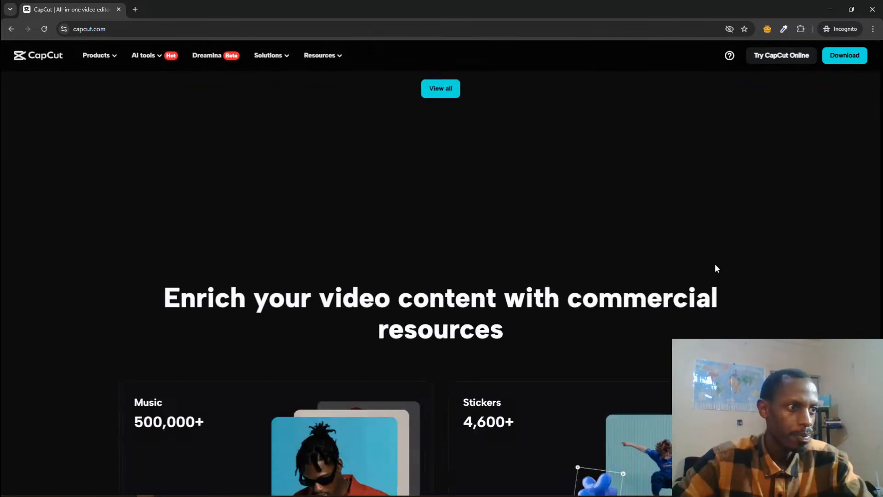
{"action": "scroll", "coordinate": [715, 267], "scroll_direction": "down", "scroll_amount": 10}
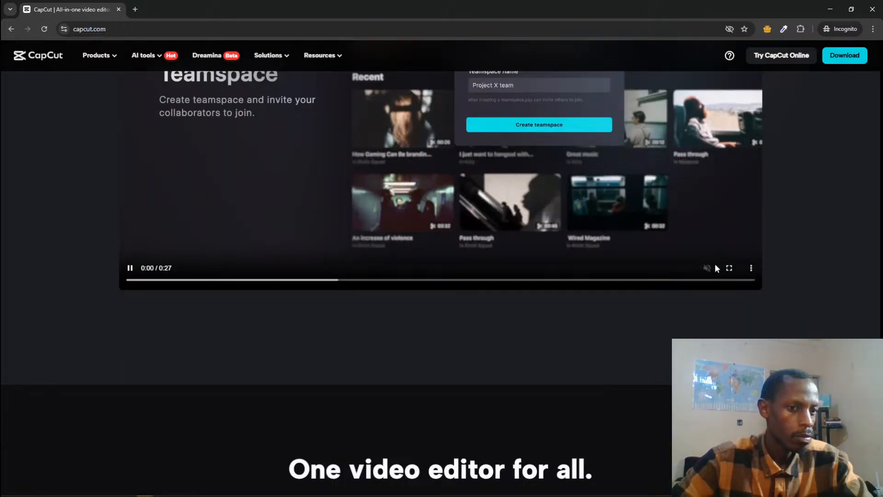
{"action": "scroll", "coordinate": [715, 268], "scroll_direction": "down", "scroll_amount": 9}
{"action": "scroll", "coordinate": [716, 268], "scroll_direction": "down", "scroll_amount": 8}
{"action": "scroll", "coordinate": [716, 268], "scroll_direction": "down", "scroll_amount": 8}
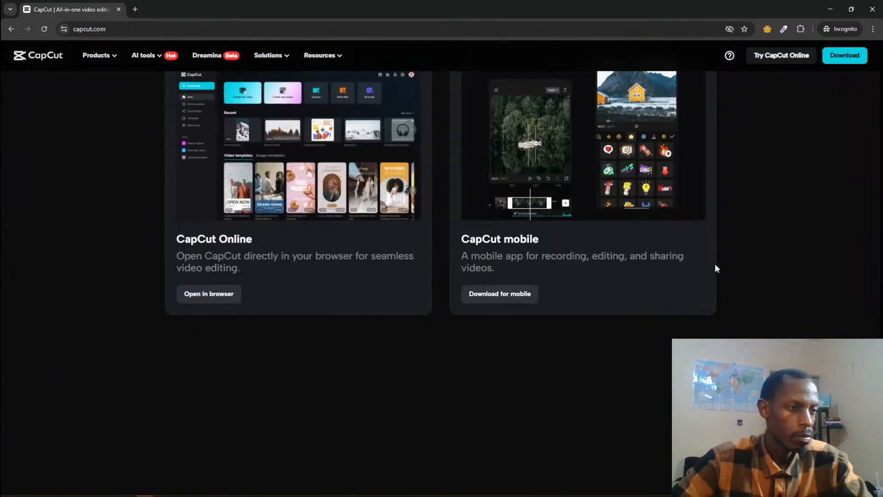
{"action": "scroll", "coordinate": [715, 268], "scroll_direction": "down", "scroll_amount": 8}
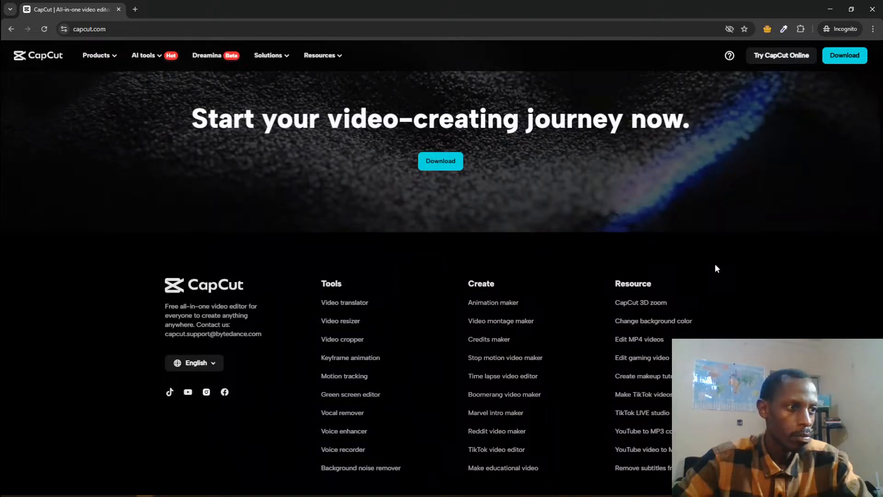
{"action": "scroll", "coordinate": [715, 269], "scroll_direction": "down", "scroll_amount": 2}
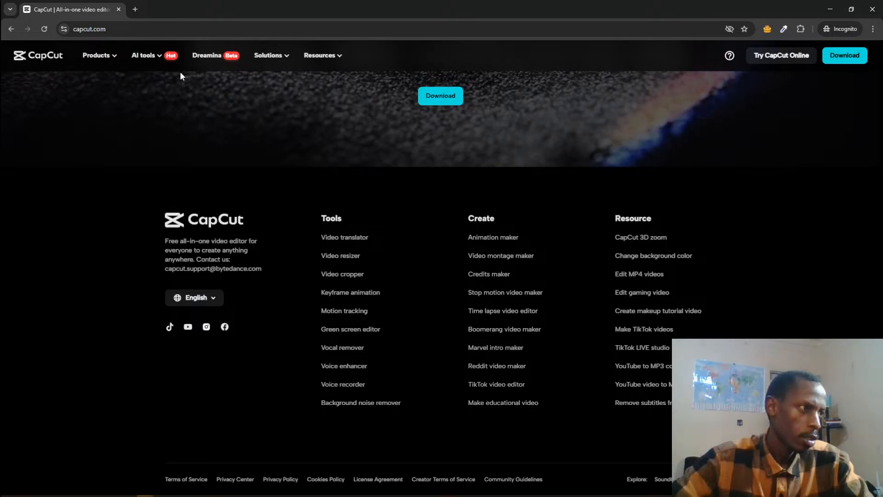
Step: Search Google for "cap cut pricing" in a new tab and open the "CapCut | Subscribe now and get 7 days of free Pro" result
{"action": "left_click", "coordinate": [136, 10]}
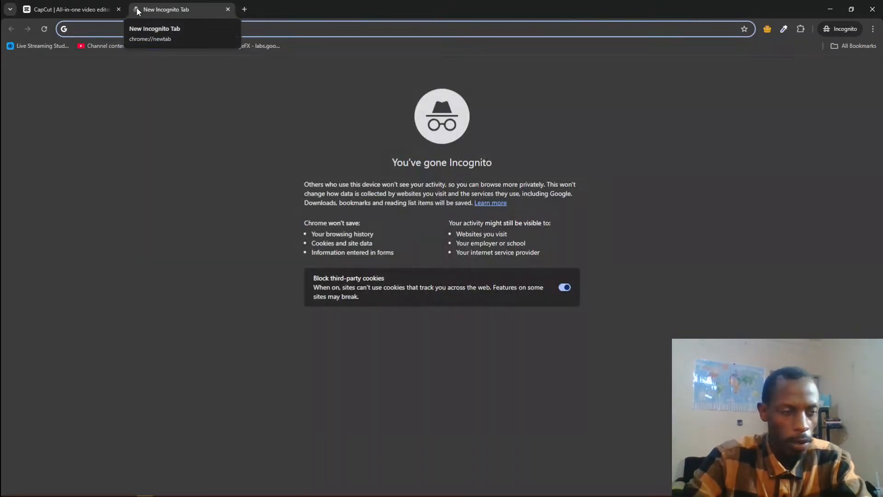
{"action": "type", "text": "cap"}
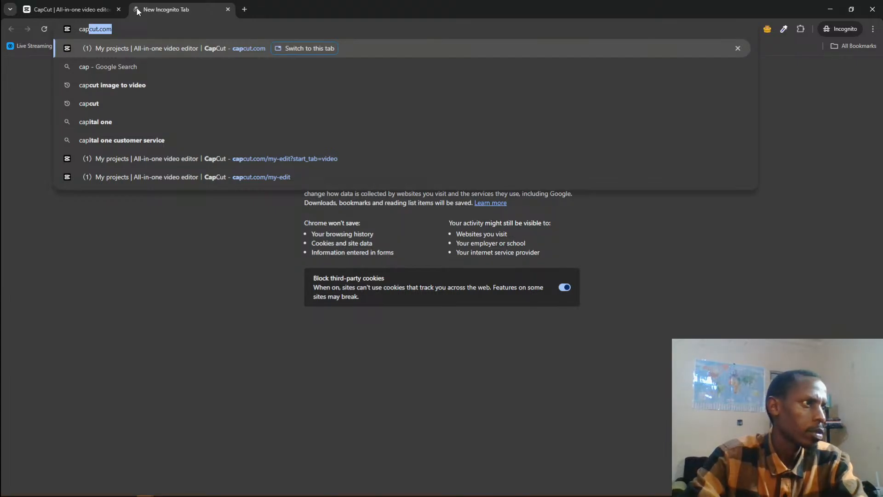
{"action": "key", "text": "BackSpace"}
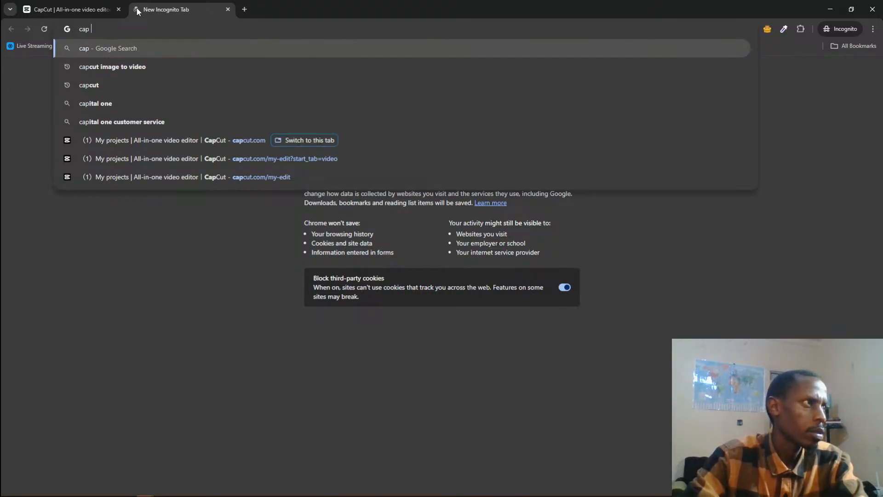
{"action": "type", "text": "cut"}
{"action": "key", "text": "Return"}
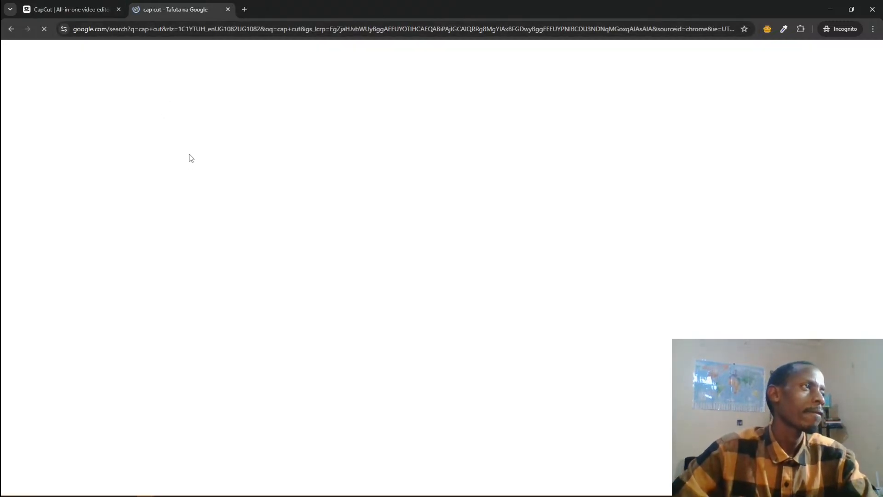
{"action": "left_click", "coordinate": [164, 63]}
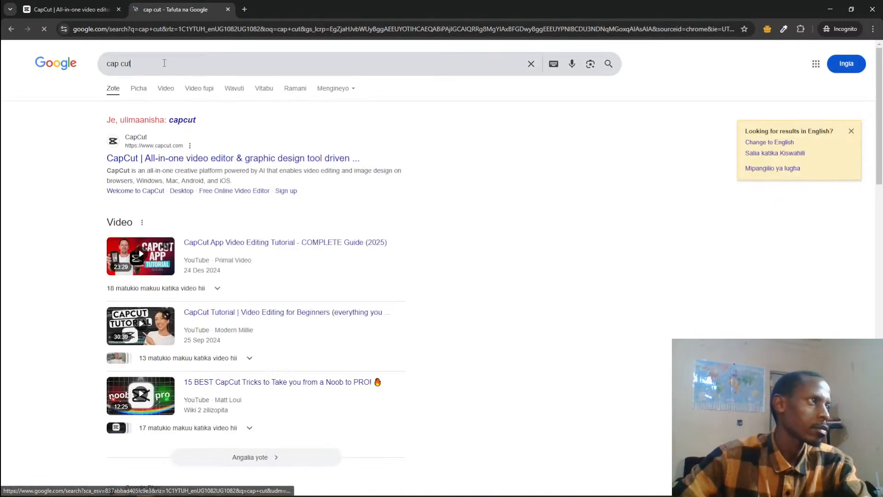
{"action": "type", "text": "pricing"}
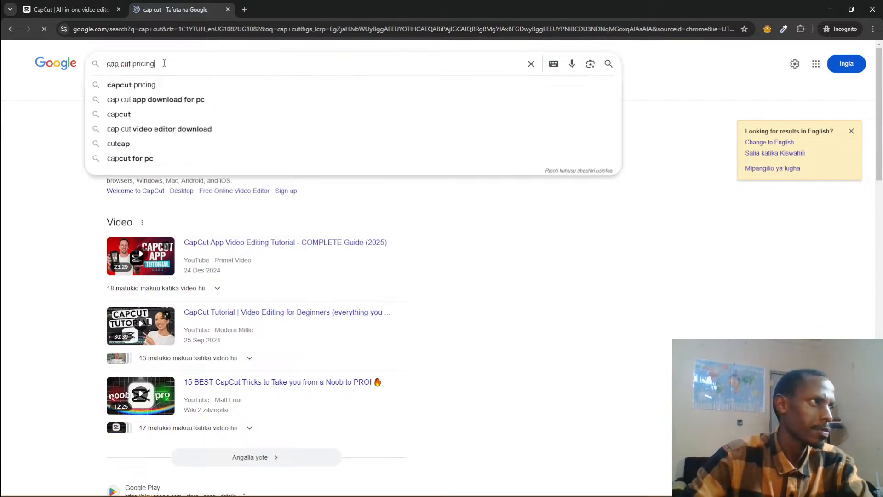
{"action": "key", "text": "Return"}
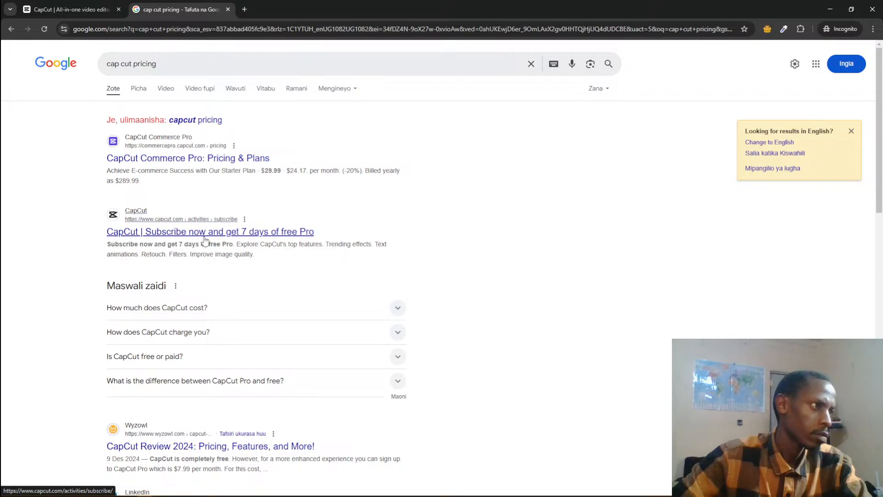
{"action": "left_click", "coordinate": [205, 236]}
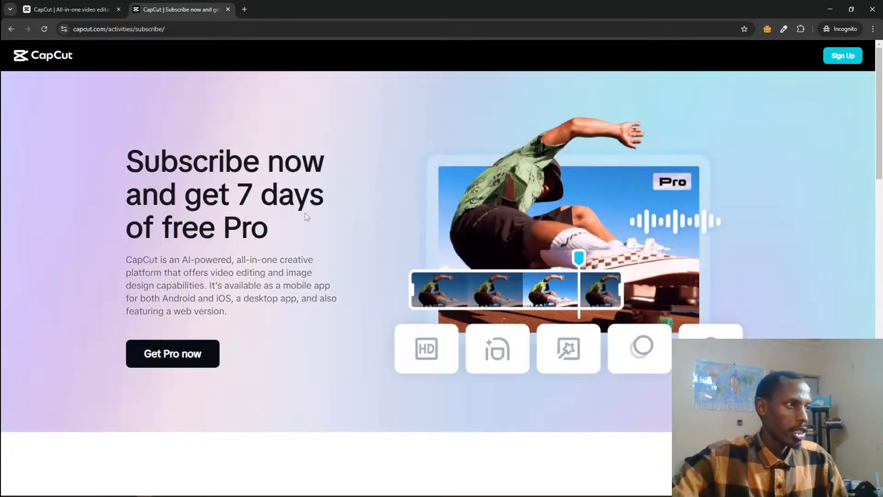
Step: Examine CapCut's top features on the subscribe page, previewing Text animations, Retouch and Trending effects
{"action": "scroll", "coordinate": [341, 306], "scroll_direction": "down", "scroll_amount": 4}
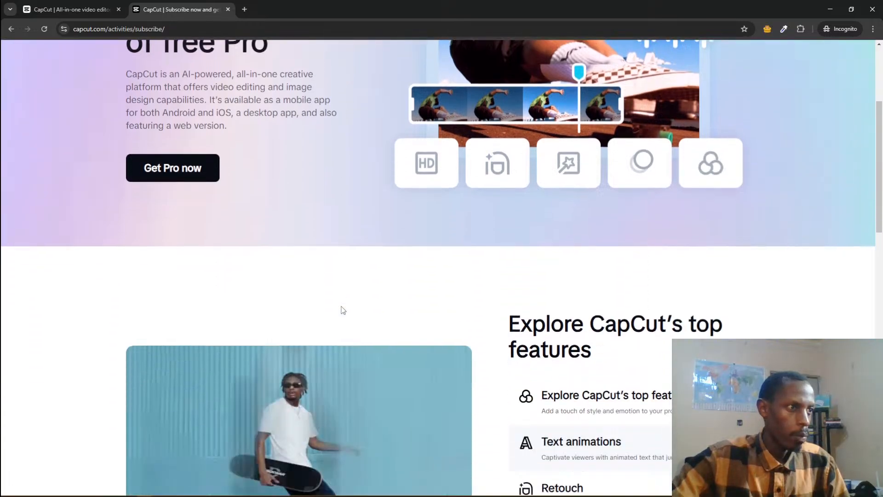
{"action": "scroll", "coordinate": [343, 309], "scroll_direction": "up", "scroll_amount": 4}
{"action": "scroll", "coordinate": [501, 301], "scroll_direction": "down", "scroll_amount": 6}
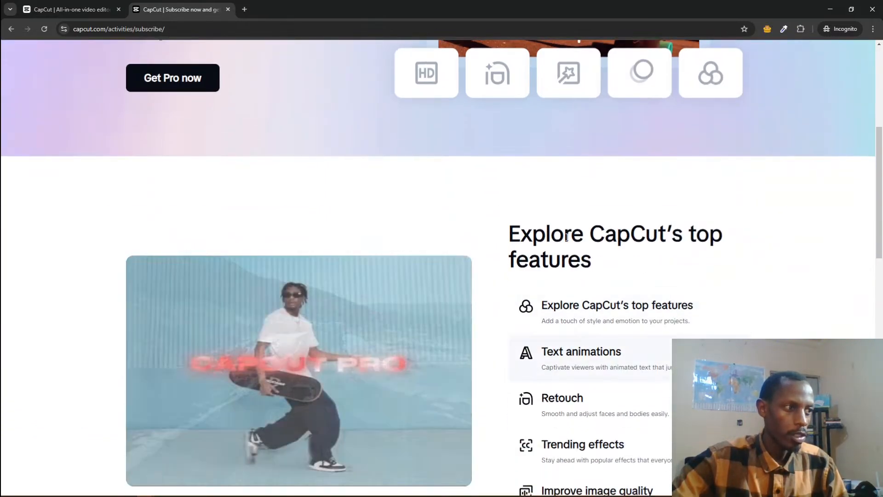
{"action": "scroll", "coordinate": [506, 238], "scroll_direction": "down", "scroll_amount": 3}
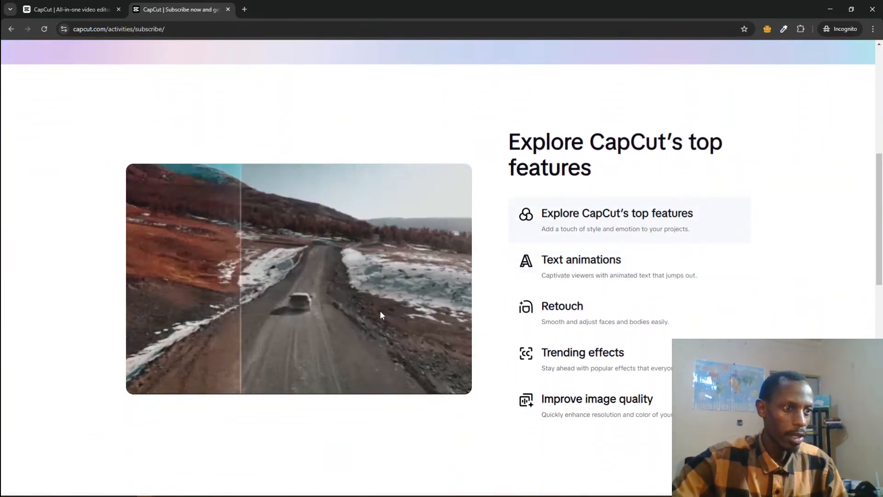
{"action": "scroll", "coordinate": [538, 279], "scroll_direction": "up", "scroll_amount": 7}
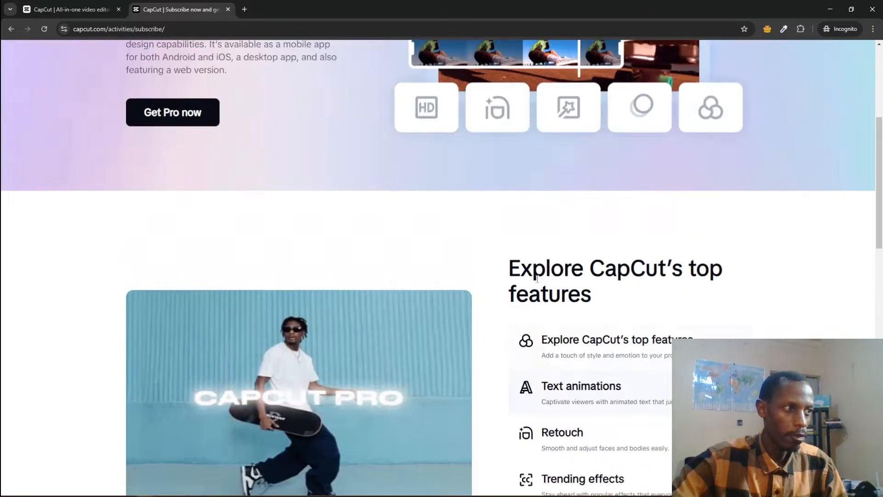
{"action": "scroll", "coordinate": [536, 281], "scroll_direction": "down", "scroll_amount": 3}
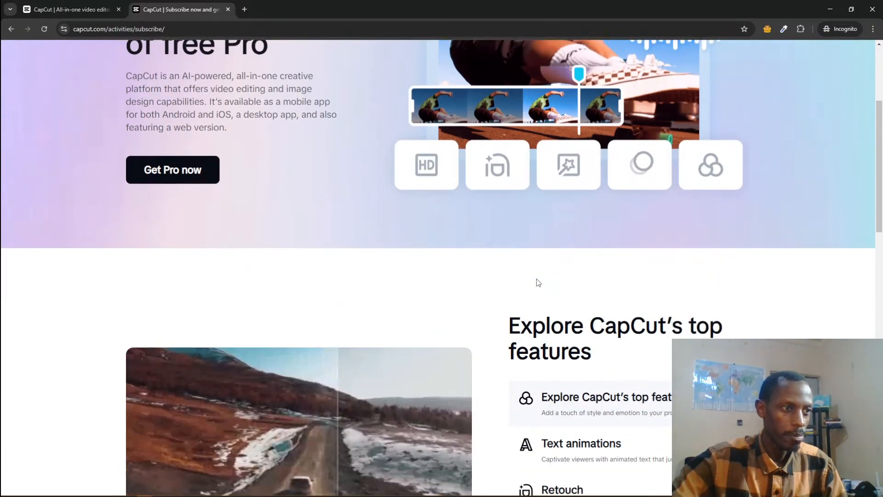
{"action": "scroll", "coordinate": [578, 238], "scroll_direction": "down", "scroll_amount": 4}
{"action": "left_click", "coordinate": [560, 256]}
{"action": "left_click", "coordinate": [567, 305]}
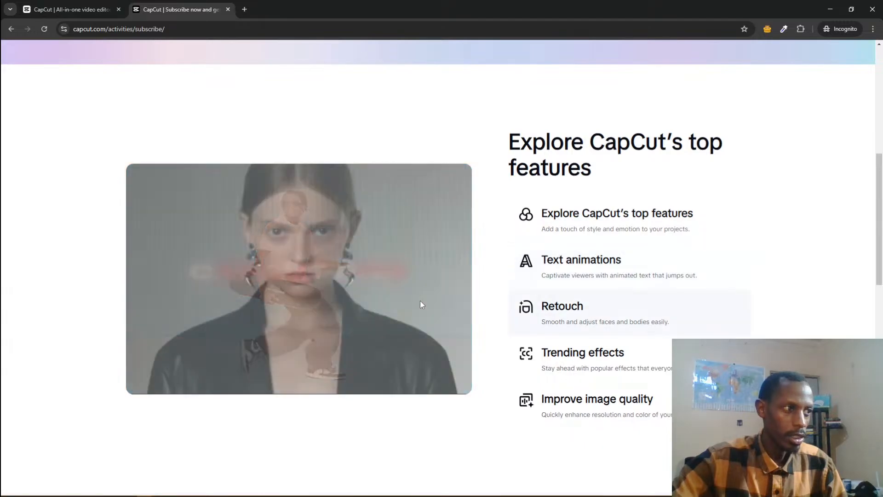
{"action": "left_click", "coordinate": [639, 360]}
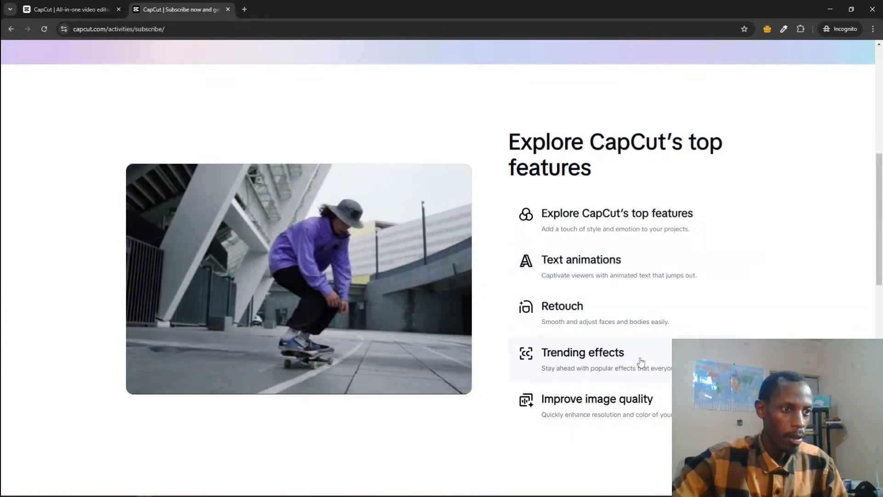
{"action": "scroll", "coordinate": [641, 361], "scroll_direction": "down", "scroll_amount": 1}
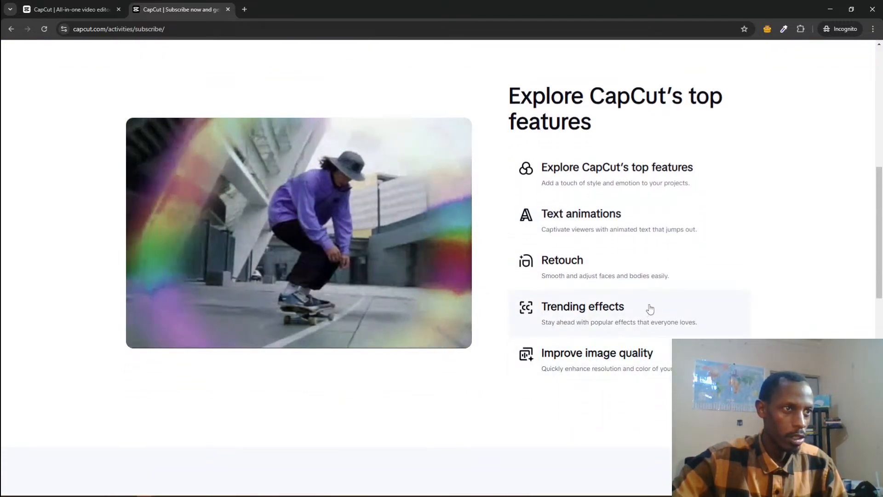
{"action": "left_click", "coordinate": [639, 213]}
{"action": "left_click", "coordinate": [614, 193]}
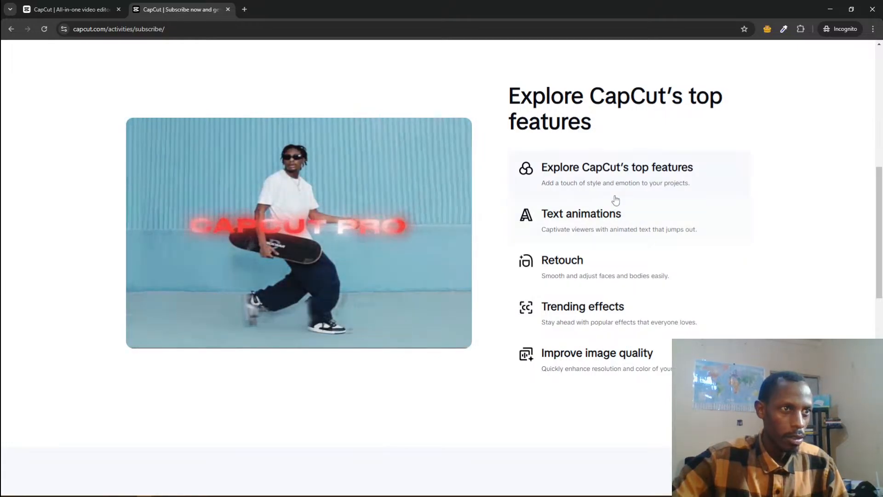
{"action": "left_click", "coordinate": [624, 228]}
Step: Review the Pro benefits and the Monthly and Yearly plan prices, briefly checking the homepage tab before returning to the subscribe page
{"action": "scroll", "coordinate": [611, 254], "scroll_direction": "down", "scroll_amount": 10}
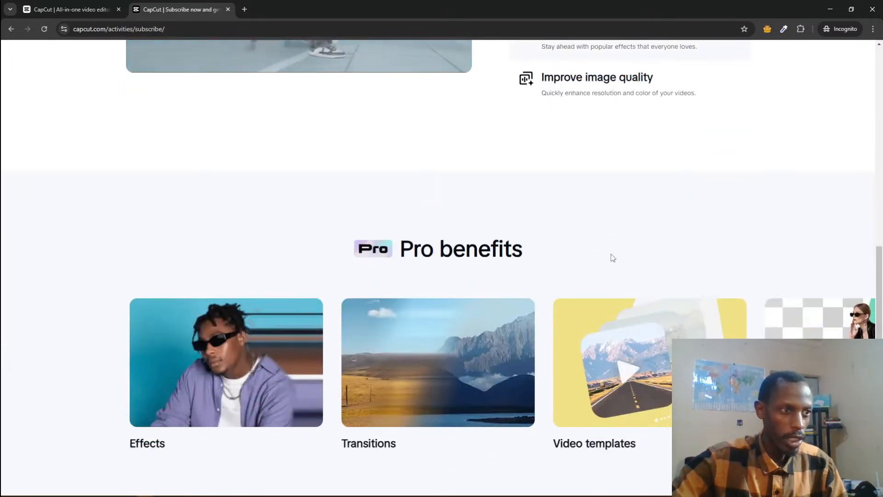
{"action": "scroll", "coordinate": [610, 266], "scroll_direction": "up", "scroll_amount": 2}
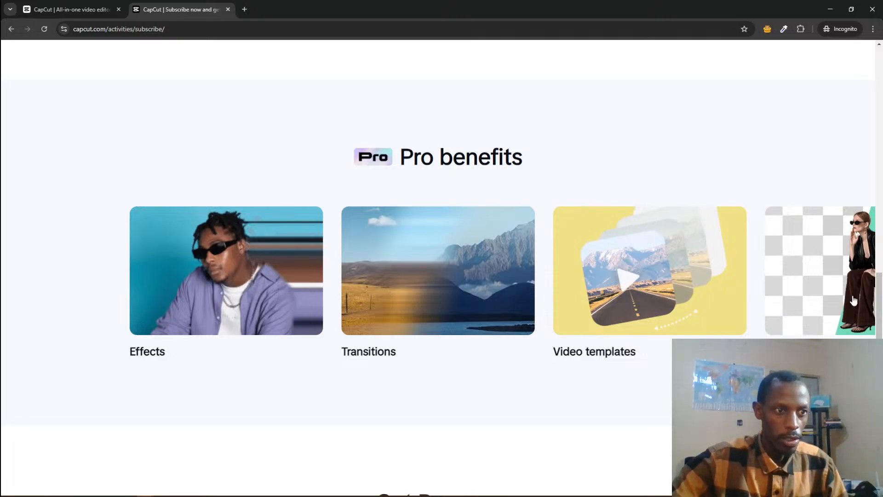
{"action": "double_click", "coordinate": [720, 309]}
{"action": "left_click_drag", "start_coordinate": [718, 306], "coordinate": [676, 363]}
{"action": "scroll", "coordinate": [438, 268], "scroll_direction": "down", "scroll_amount": 6}
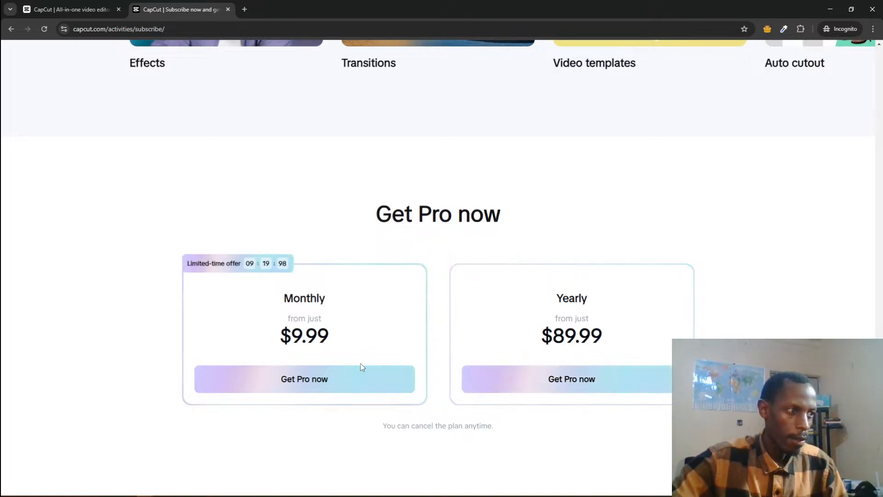
{"action": "scroll", "coordinate": [661, 393], "scroll_direction": "up", "scroll_amount": 7}
{"action": "scroll", "coordinate": [559, 340], "scroll_direction": "up", "scroll_amount": 10}
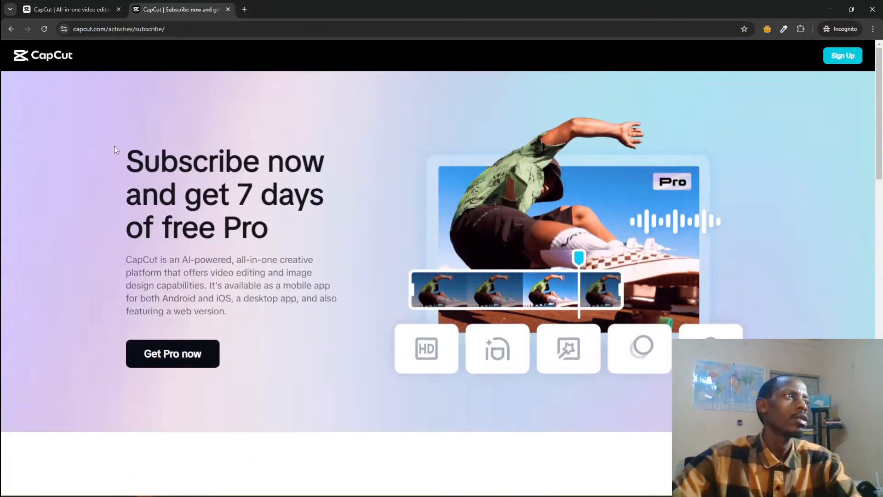
{"action": "left_click", "coordinate": [72, 4]}
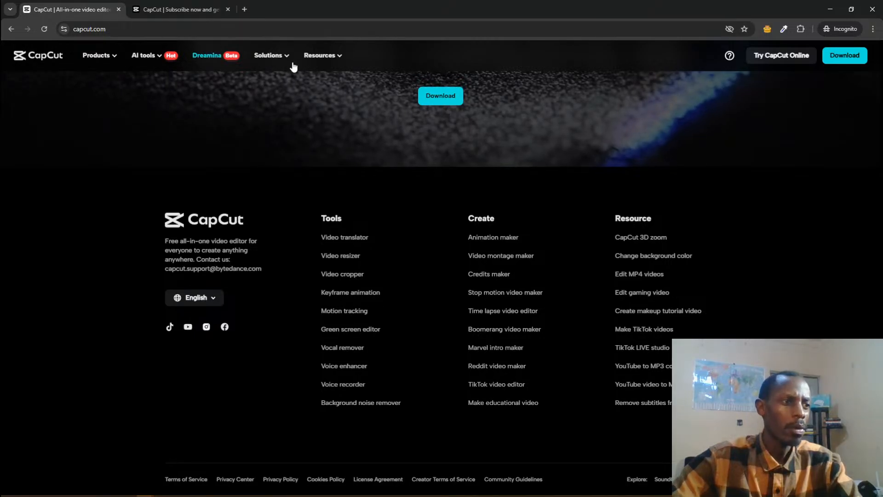
{"action": "left_click", "coordinate": [211, 9]}
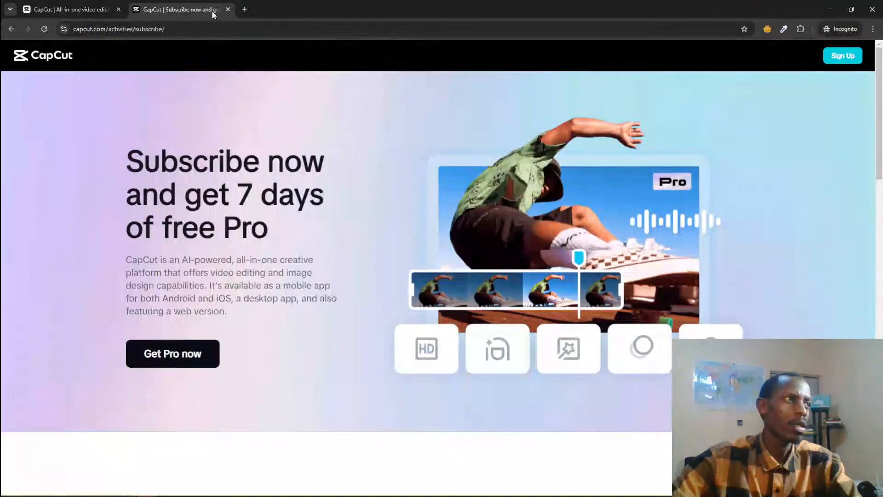
Step: Return to the Google results for "cap cut pricing" and open "CapCut Commerce Pro: Pricing & Plans" to review its Monthly and Yearly plans
{"action": "left_click", "coordinate": [11, 29]}
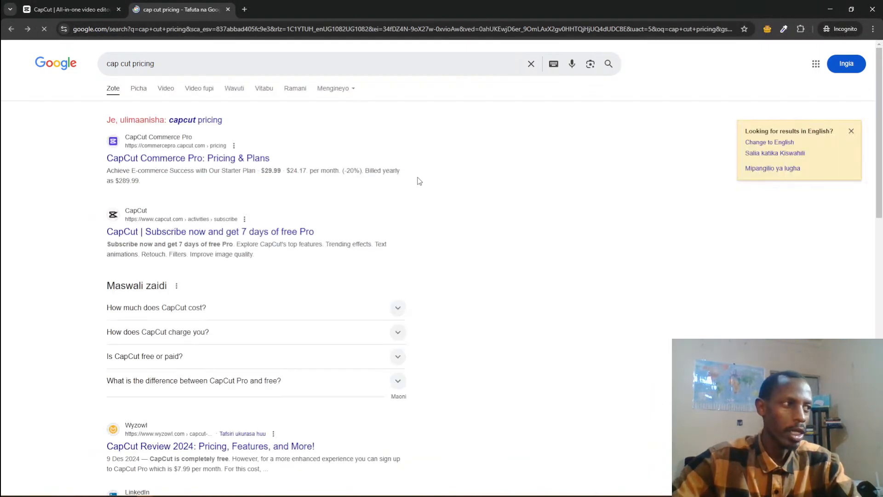
{"action": "left_click", "coordinate": [166, 161]}
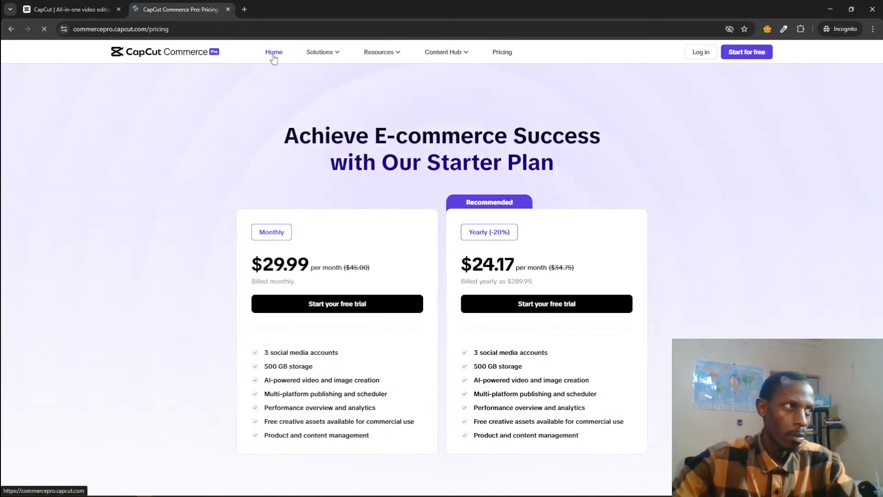
Step: Open the CapCut Commerce Pro home page, look over its product URL generator and sample videos, and bring up the open browser window previews
{"action": "left_click", "coordinate": [273, 58]}
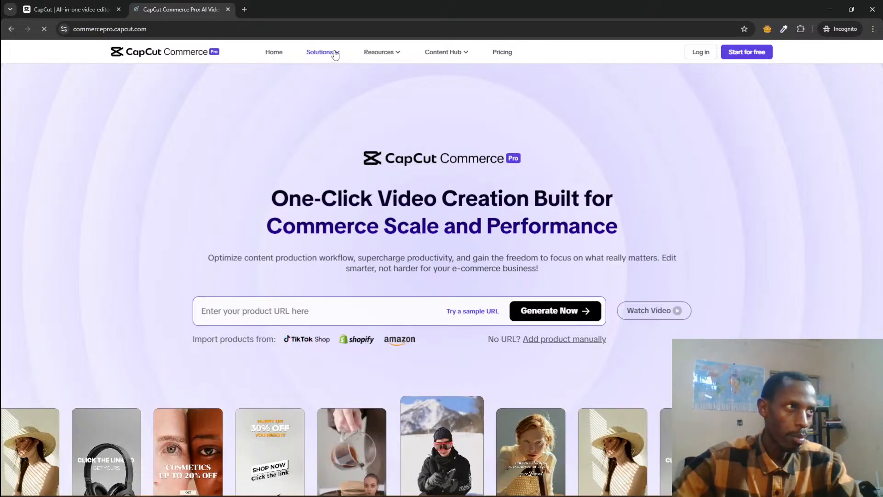
{"action": "scroll", "coordinate": [129, 271], "scroll_direction": "down", "scroll_amount": 5}
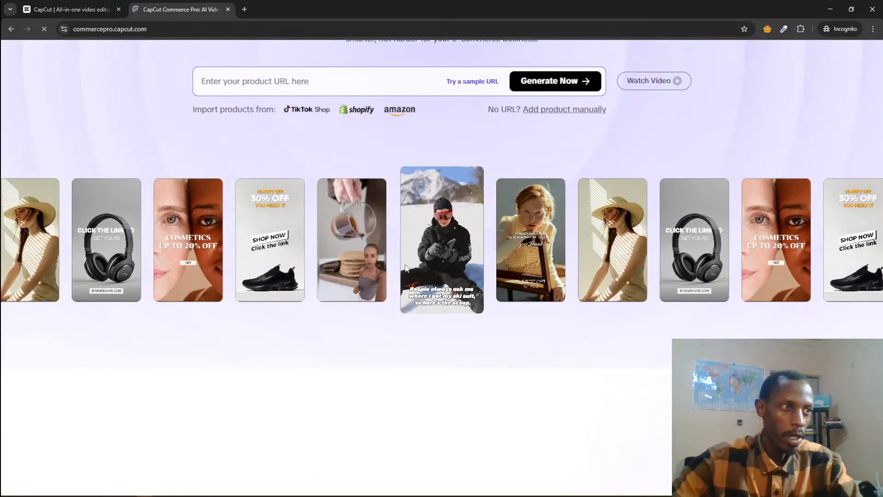
{"action": "scroll", "coordinate": [405, 268], "scroll_direction": "up", "scroll_amount": 2}
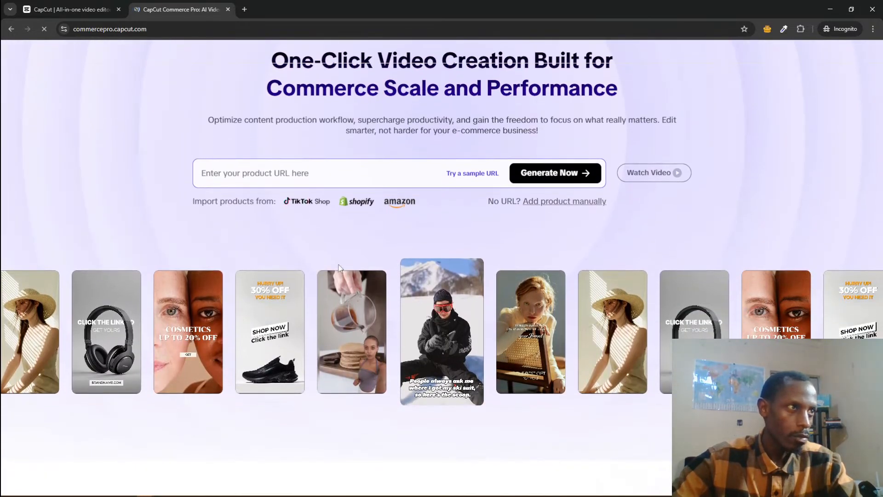
{"action": "scroll", "coordinate": [338, 266], "scroll_direction": "up", "scroll_amount": 1}
{"action": "scroll", "coordinate": [340, 268], "scroll_direction": "down", "scroll_amount": 4}
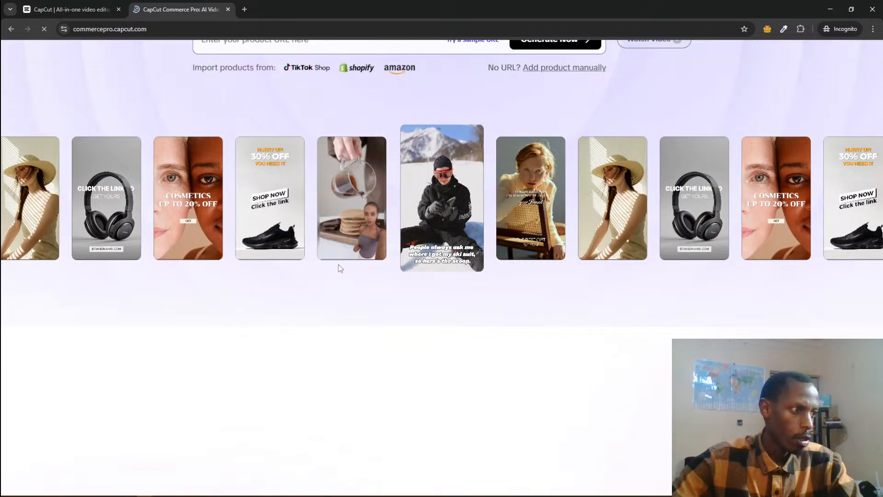
{"action": "scroll", "coordinate": [341, 268], "scroll_direction": "up", "scroll_amount": 6}
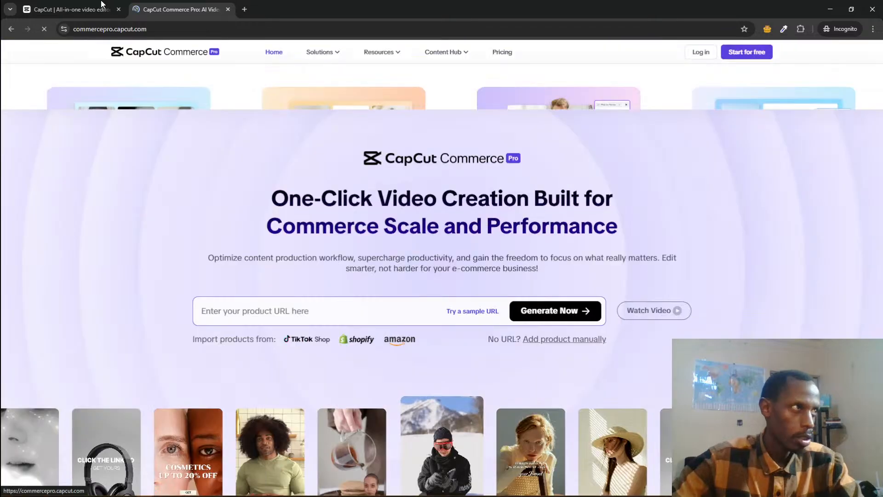
{"action": "mouse_move", "coordinate": [230, 491]}
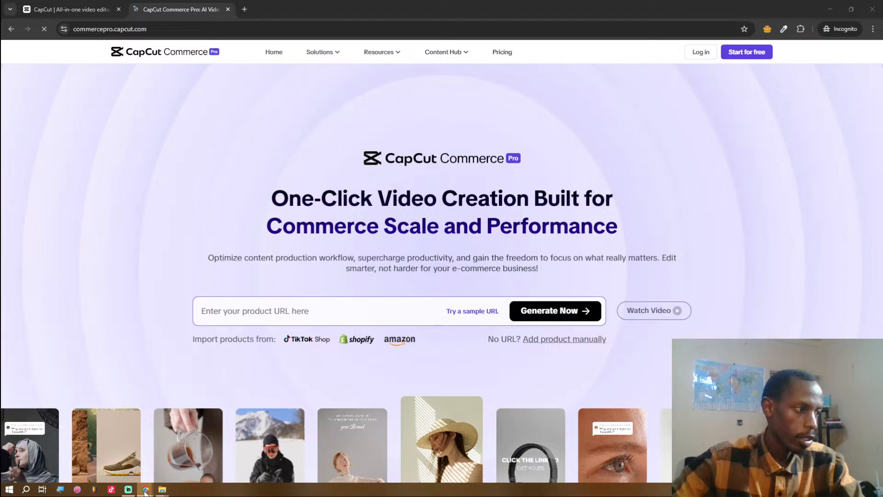
{"action": "left_click", "coordinate": [145, 490]}
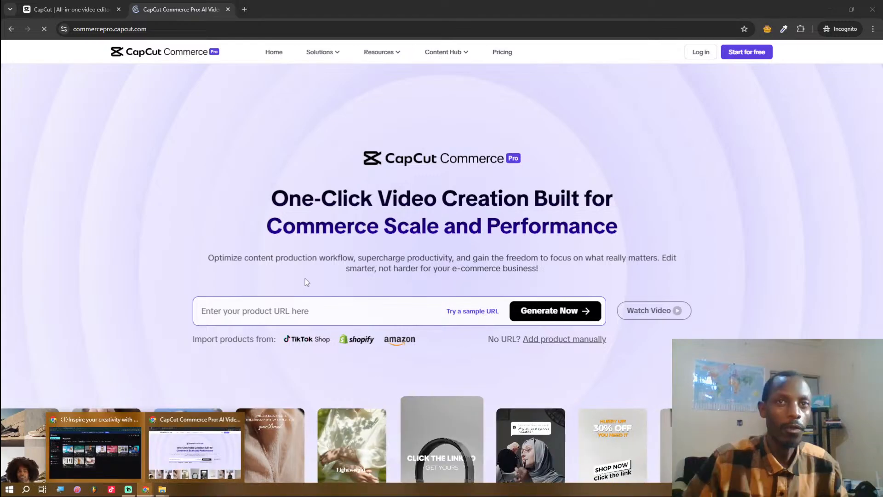